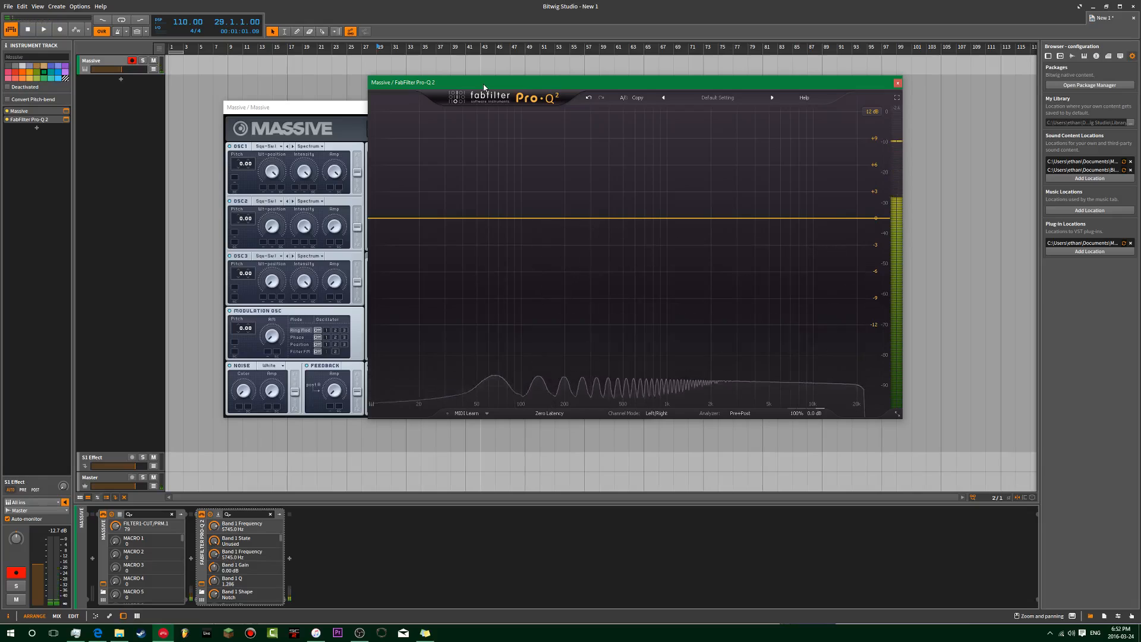
Step: Bring Massive forward, then place the Pro-Q 2 window in front near the screen centre
{"action": "left_click", "coordinate": [331, 108]}
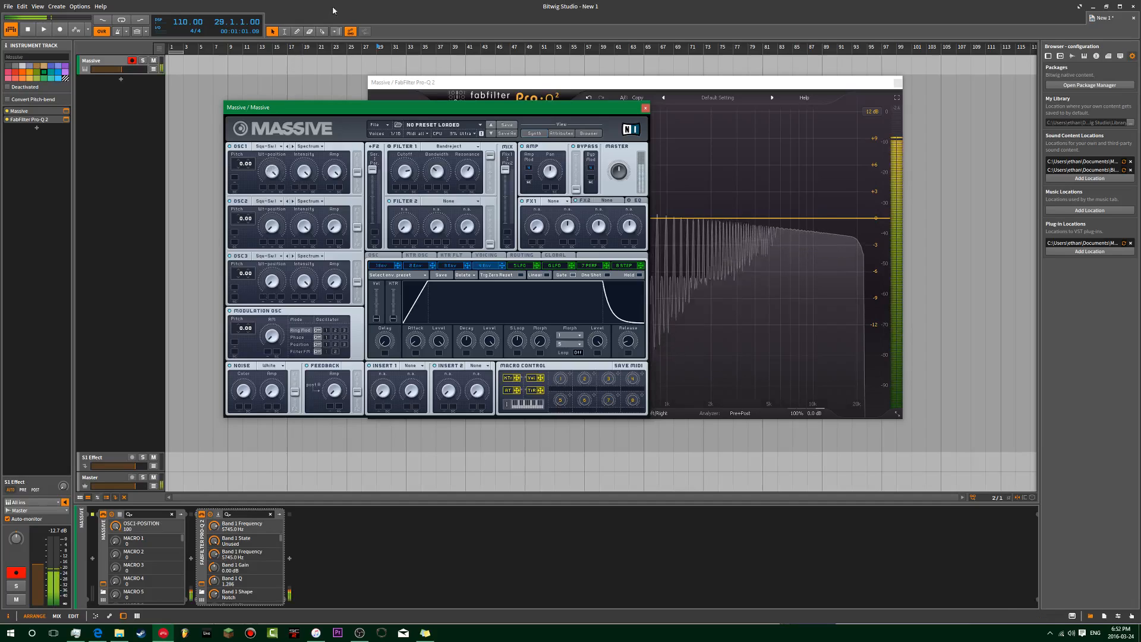
{"action": "left_click_drag", "start_coordinate": [498, 87], "coordinate": [331, 99]}
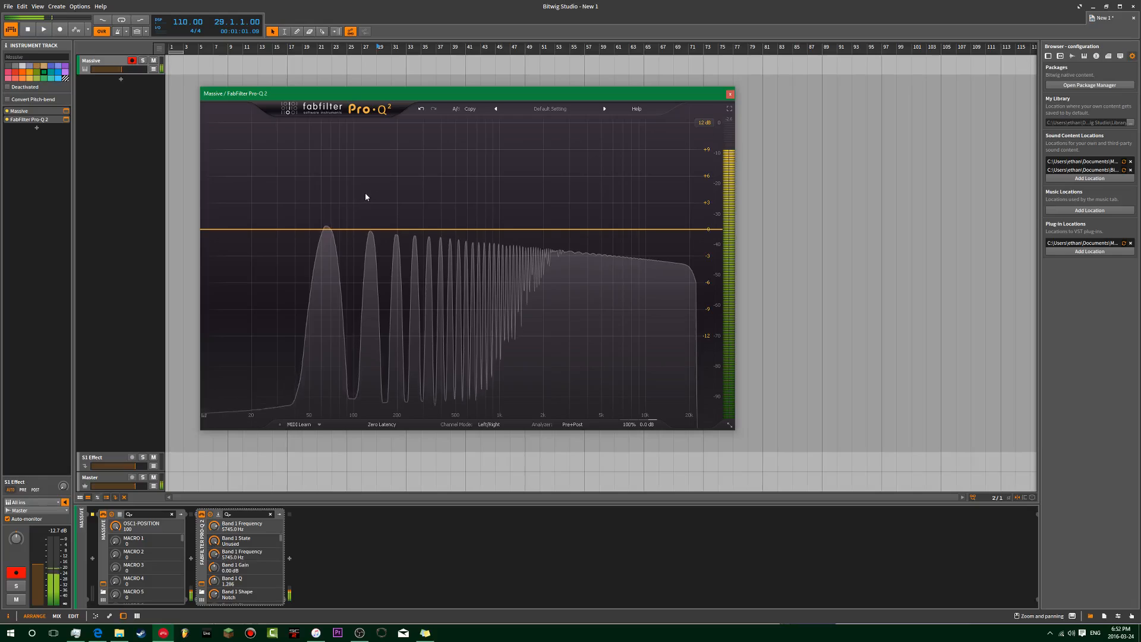
Step: Add a Pro-Q 2 bell band, sweep it up to about 8.8 kHz, and boost it to +13.41 dB
{"action": "left_click_drag", "start_coordinate": [440, 230], "coordinate": [482, 187]}
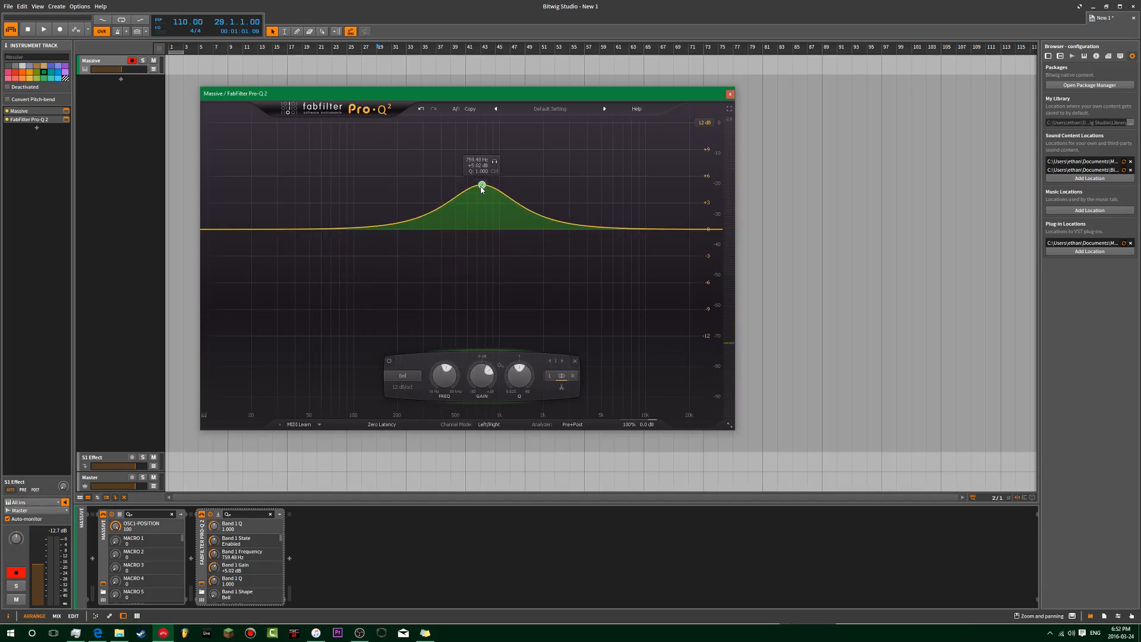
{"action": "left_click_drag", "start_coordinate": [449, 396], "coordinate": [448, 366]}
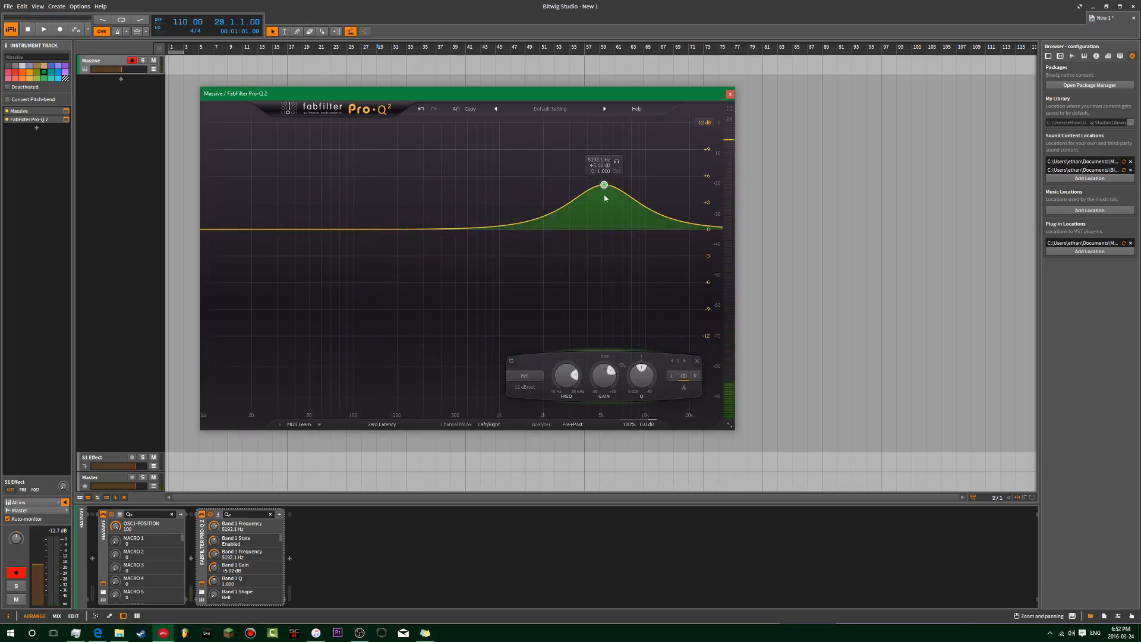
{"action": "mouse_move", "coordinate": [564, 373]}
{"action": "left_mouse_down"}
{"action": "mouse_move", "coordinate": [568, 348]}
{"action": "mouse_move", "coordinate": [573, 443]}
{"action": "mouse_move", "coordinate": [589, 374]}
{"action": "mouse_move", "coordinate": [593, 410]}
{"action": "mouse_move", "coordinate": [568, 364]}
{"action": "left_mouse_up"}
{"action": "left_click_drag", "start_coordinate": [625, 185], "coordinate": [607, 110]}
{"action": "left_click_drag", "start_coordinate": [569, 368], "coordinate": [569, 410]}
Step: Narrow the bell to a sharp peak near 2487 Hz, then widen it to a very low Q
{"action": "left_click_drag", "start_coordinate": [642, 379], "coordinate": [614, 311]}
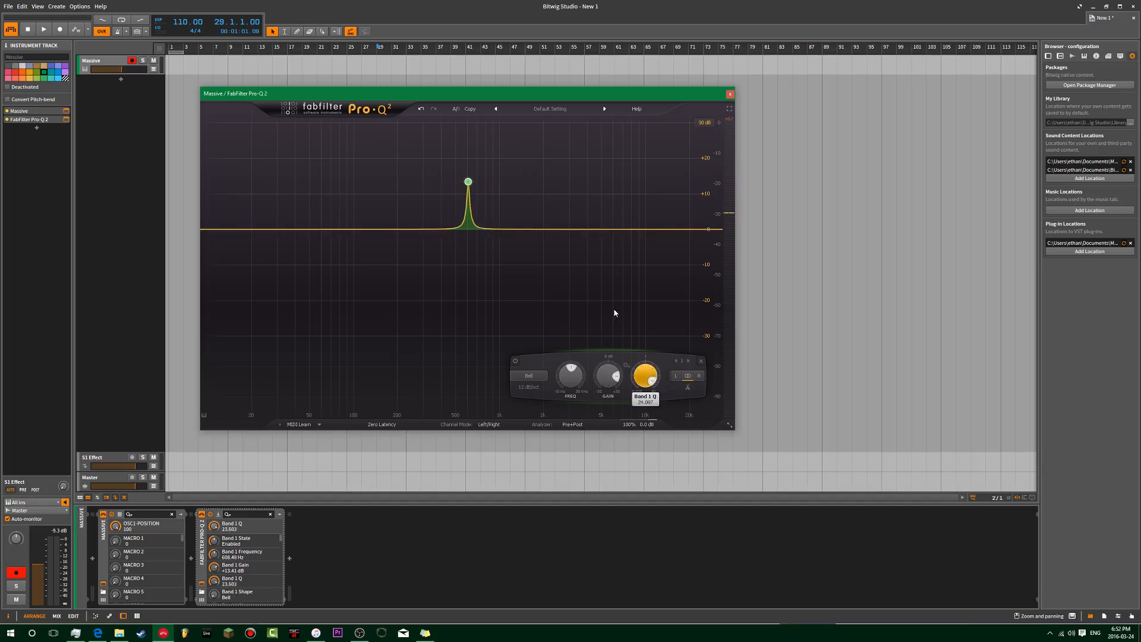
{"action": "mouse_move", "coordinate": [571, 366]}
{"action": "left_mouse_down"}
{"action": "mouse_move", "coordinate": [578, 349]}
{"action": "mouse_move", "coordinate": [579, 374]}
{"action": "mouse_move", "coordinate": [579, 356]}
{"action": "left_mouse_up"}
{"action": "left_click_drag", "start_coordinate": [633, 385], "coordinate": [649, 323]}
{"action": "mouse_move", "coordinate": [490, 374]}
{"action": "left_mouse_down"}
{"action": "mouse_move", "coordinate": [492, 351]}
{"action": "mouse_move", "coordinate": [491, 381]}
{"action": "left_mouse_up"}
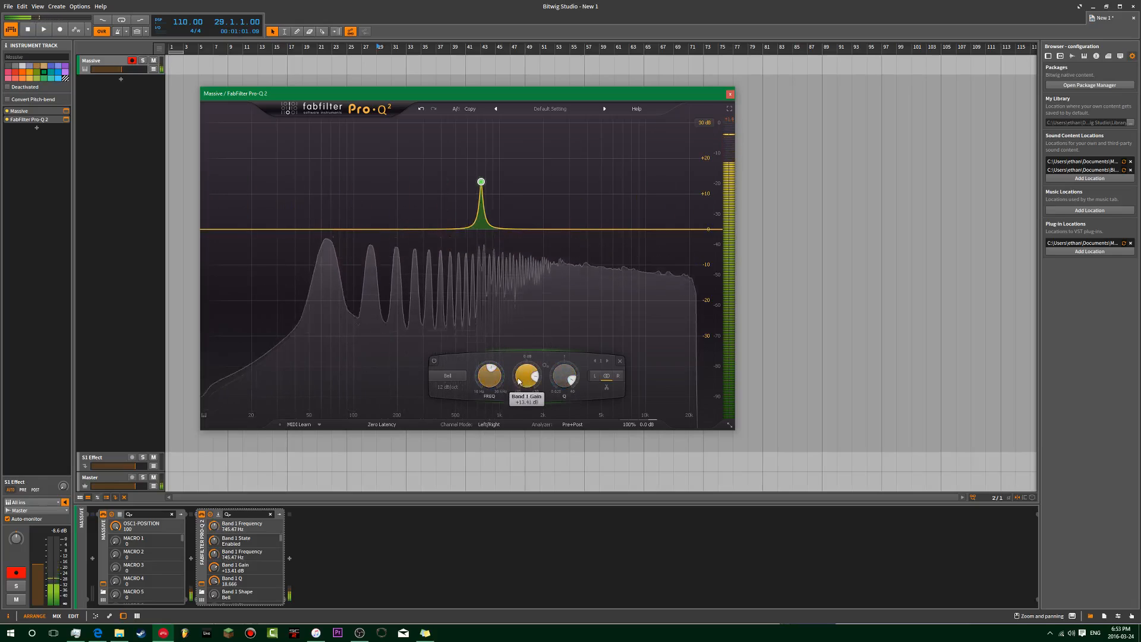
{"action": "left_click_drag", "start_coordinate": [562, 381], "coordinate": [566, 440]}
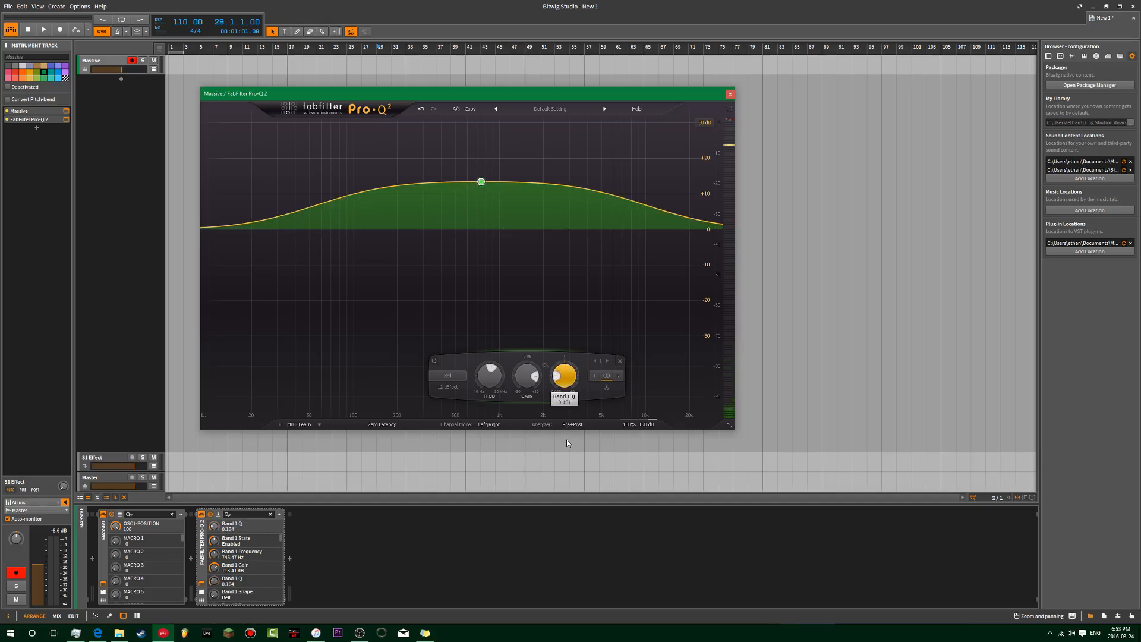
{"action": "left_click_drag", "start_coordinate": [489, 376], "coordinate": [515, 311]}
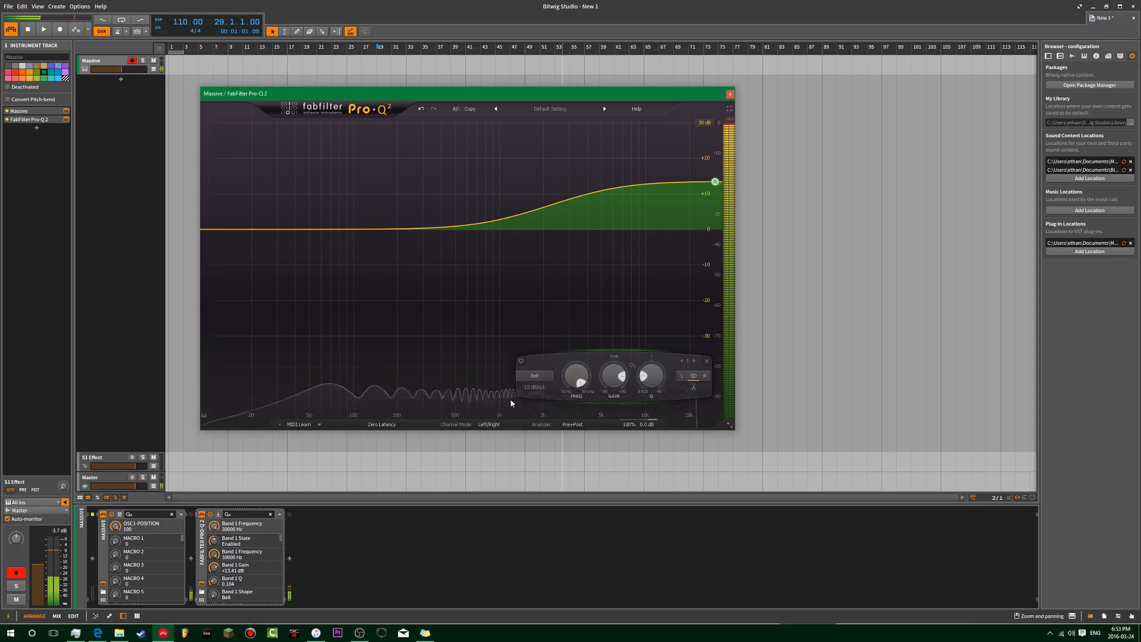
Step: Reset band 1 to 1000 Hz and 0 dB, make it a wide Notch around 211 Hz
{"action": "double_click", "coordinate": [573, 370]}
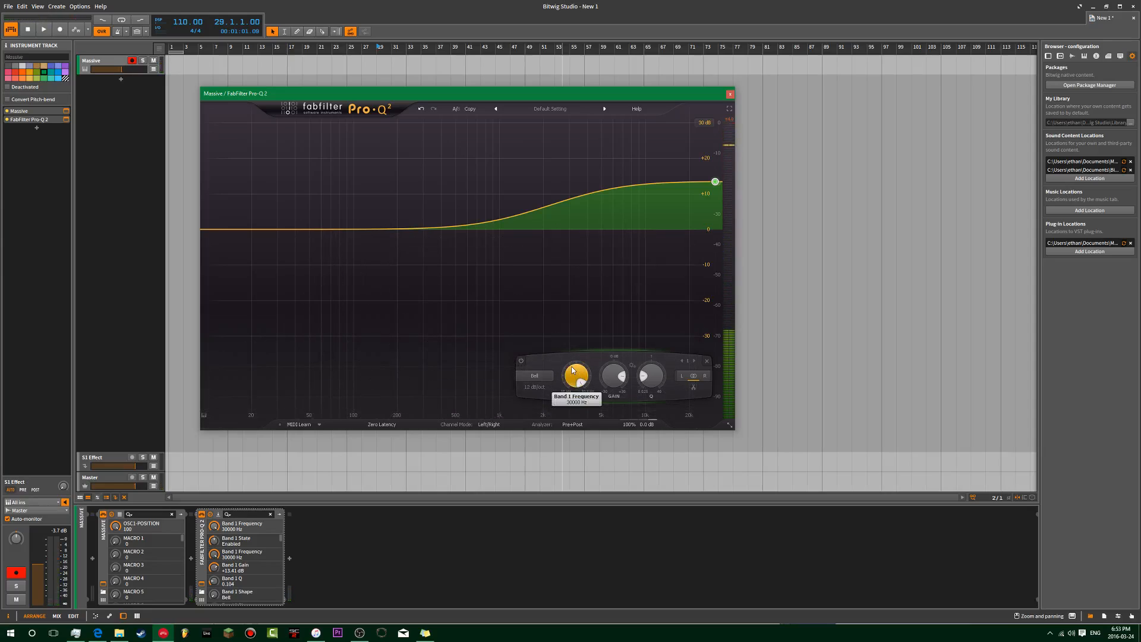
{"action": "double_click", "coordinate": [573, 370]}
{"action": "double_click", "coordinate": [614, 375]}
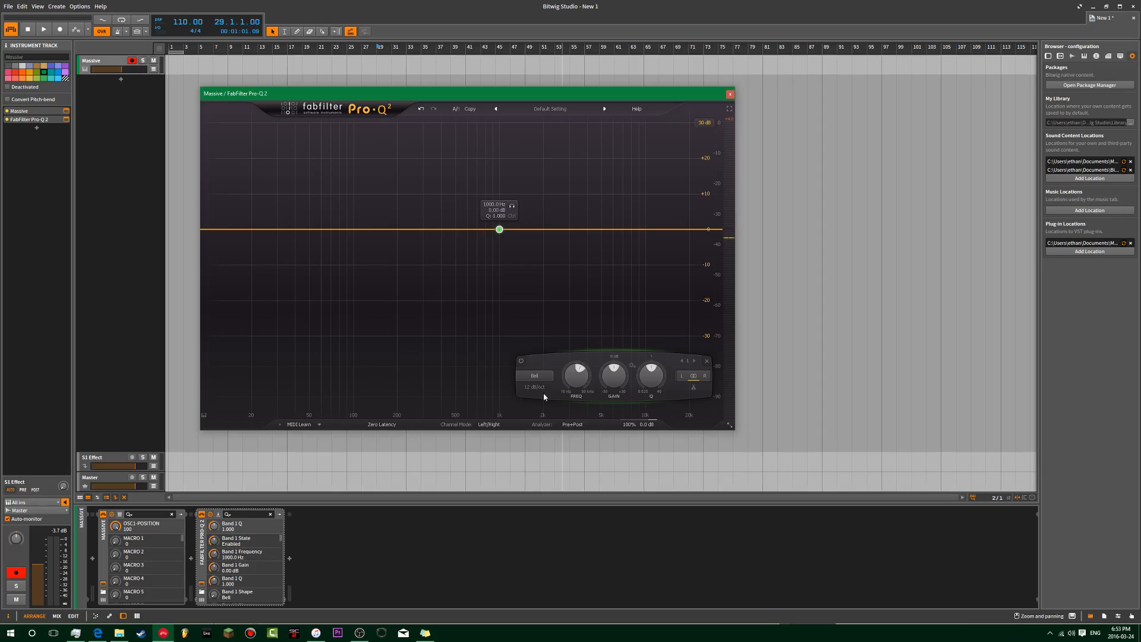
{"action": "left_click", "coordinate": [420, 375]}
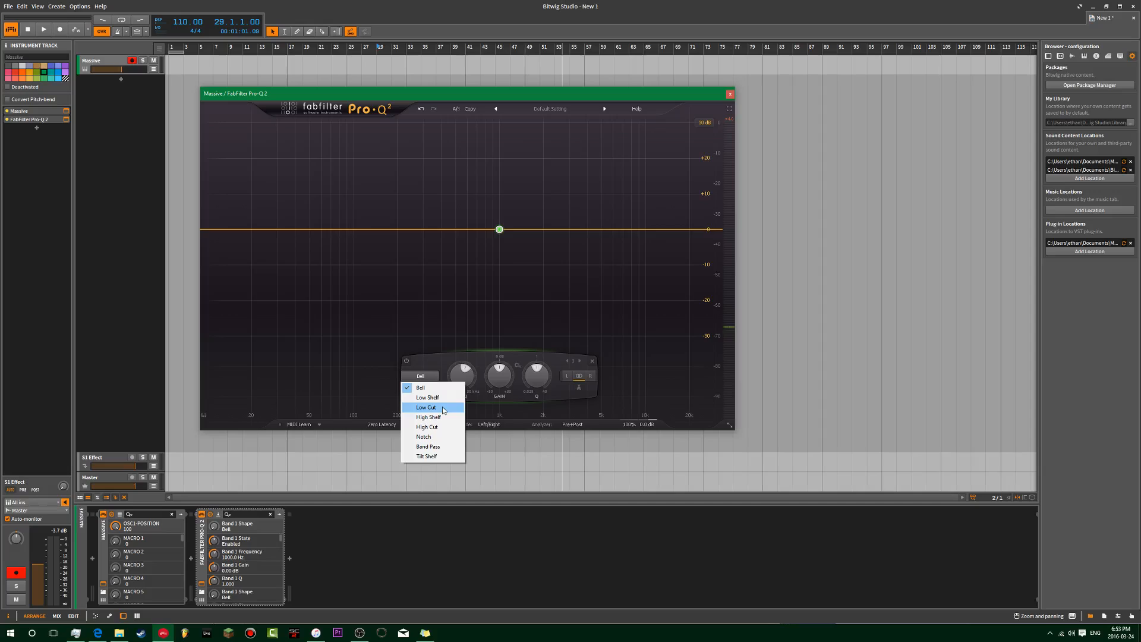
{"action": "left_click", "coordinate": [424, 437]}
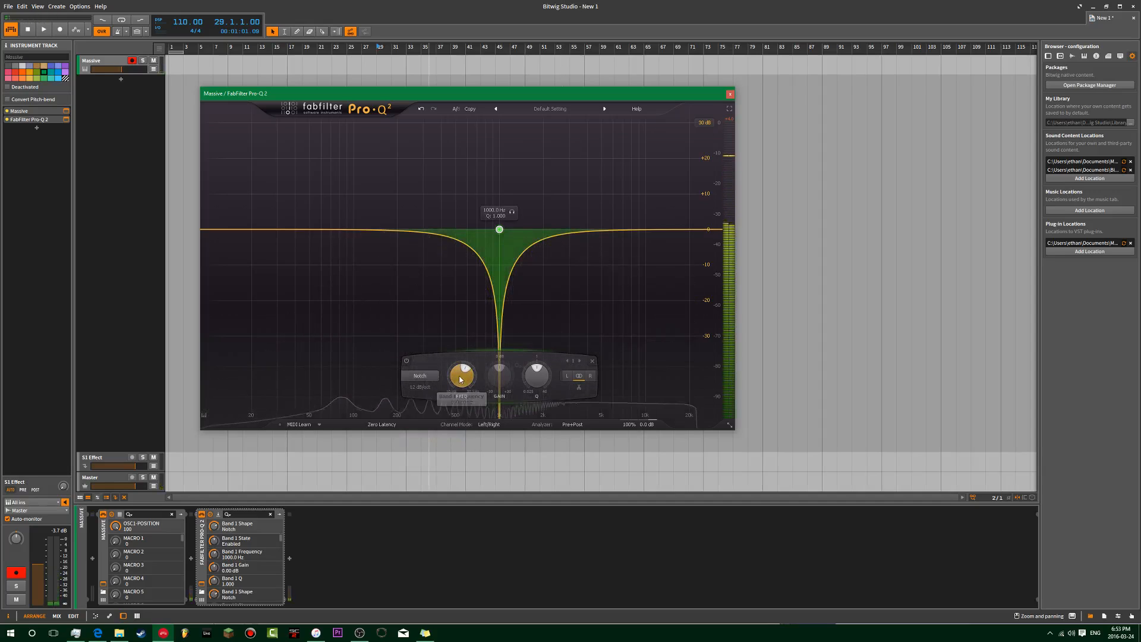
{"action": "left_click_drag", "start_coordinate": [462, 376], "coordinate": [445, 415]}
{"action": "left_click_drag", "start_coordinate": [550, 382], "coordinate": [508, 398]}
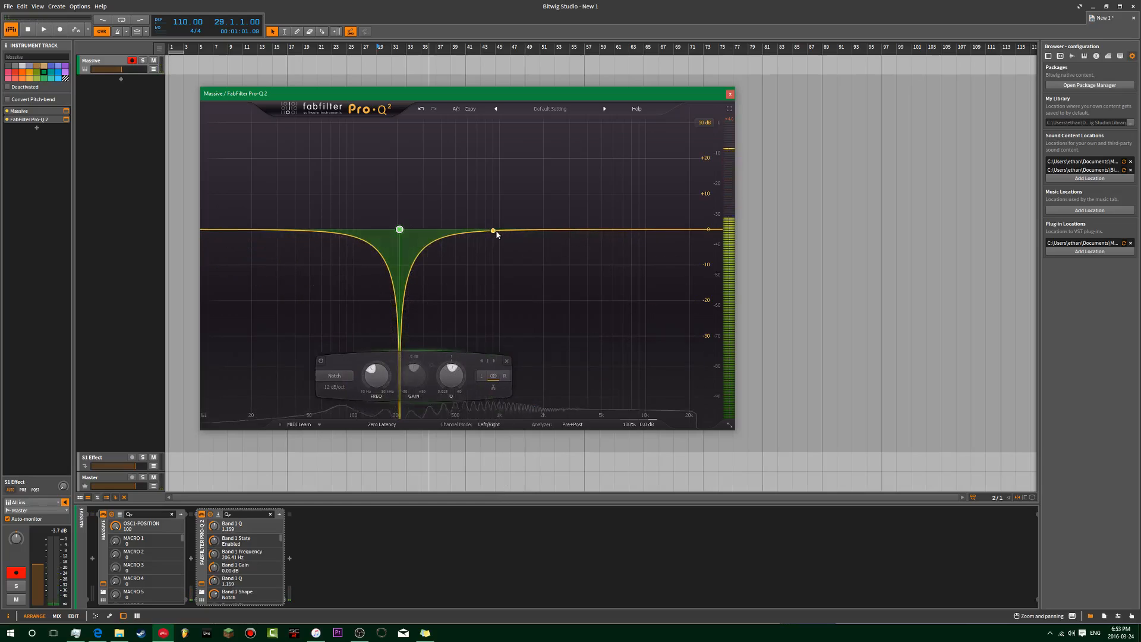
Step: Add two more notches in the mids and near 11.8 kHz, widen them, and sweep all three together
{"action": "left_click", "coordinate": [521, 229]}
{"action": "left_click", "coordinate": [656, 229]}
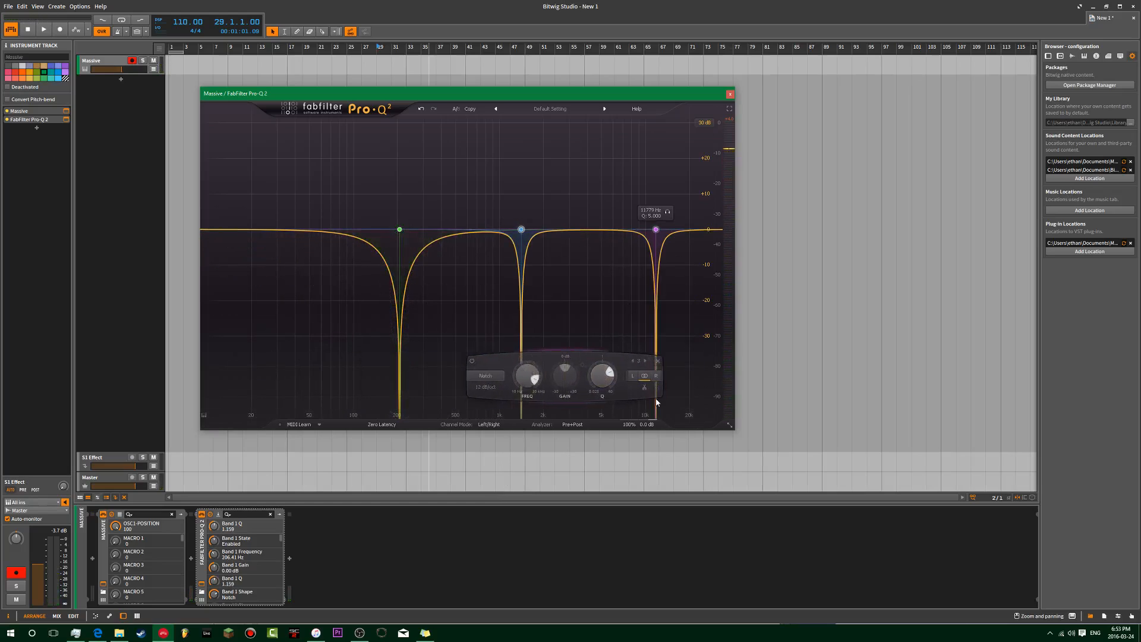
{"action": "left_click_drag", "start_coordinate": [613, 233], "coordinate": [501, 310]}
{"action": "left_click_drag", "start_coordinate": [618, 385], "coordinate": [620, 423]}
{"action": "left_click_drag", "start_coordinate": [696, 177], "coordinate": [312, 373]}
{"action": "left_click_drag", "start_coordinate": [491, 377], "coordinate": [453, 427]}
Step: Insert the Comb device from the device browser, searching 'c', and shift Pro-Q 2 aside
{"action": "left_click", "coordinate": [288, 554]}
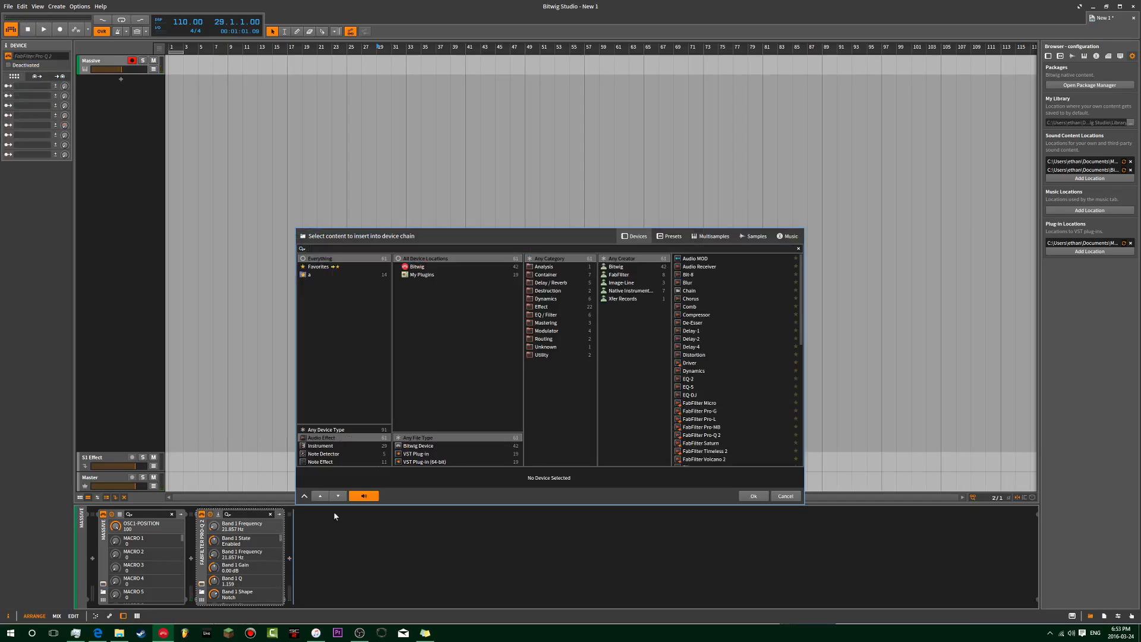
{"action": "type", "text": "c"}
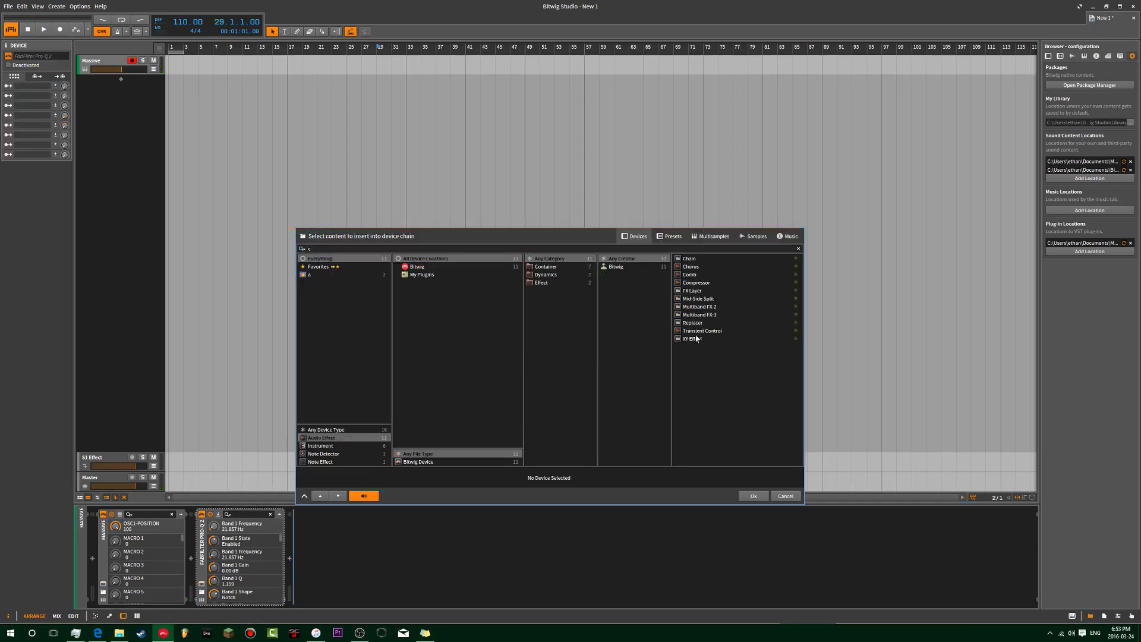
{"action": "double_click", "coordinate": [690, 275]}
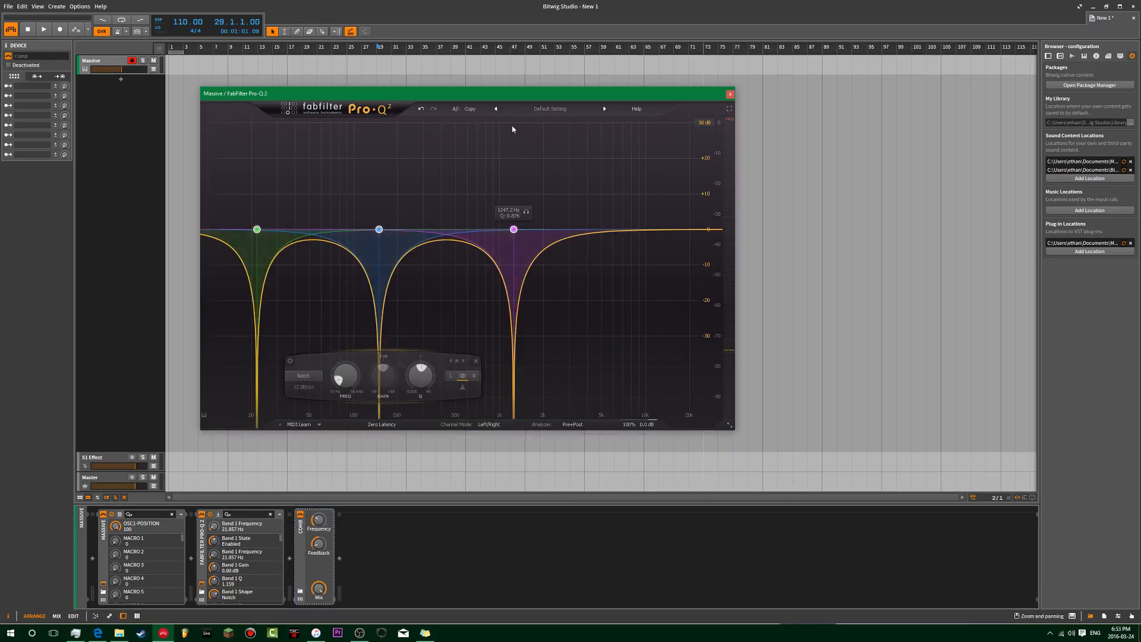
{"action": "left_click_drag", "start_coordinate": [484, 93], "coordinate": [637, 92]}
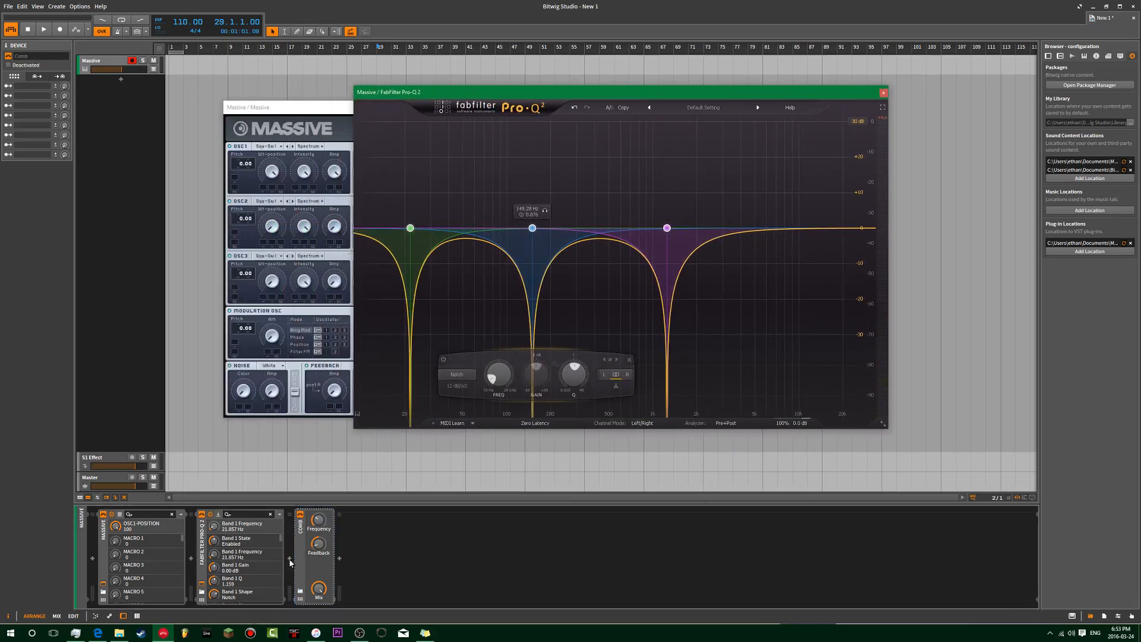
Step: Place Comb before Pro-Q 2 in the chain and delete all three notch bands
{"action": "left_click", "coordinate": [248, 556]}
{"action": "left_click_drag", "start_coordinate": [236, 554], "coordinate": [233, 554]}
{"action": "left_click_drag", "start_coordinate": [734, 186], "coordinate": [385, 293]}
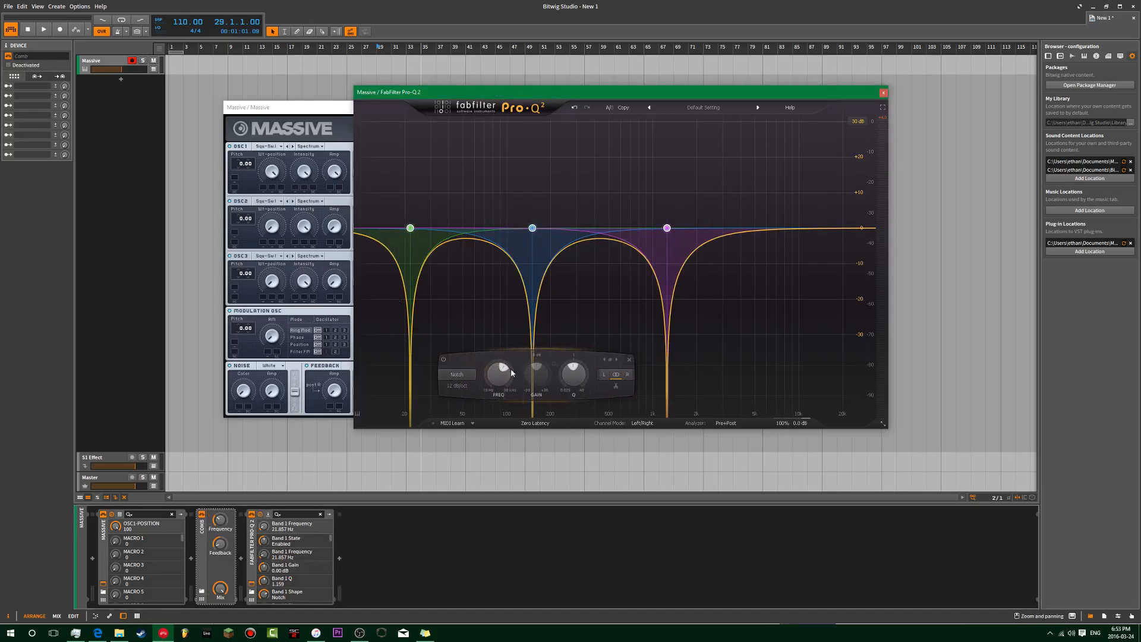
{"action": "left_click", "coordinate": [629, 359]}
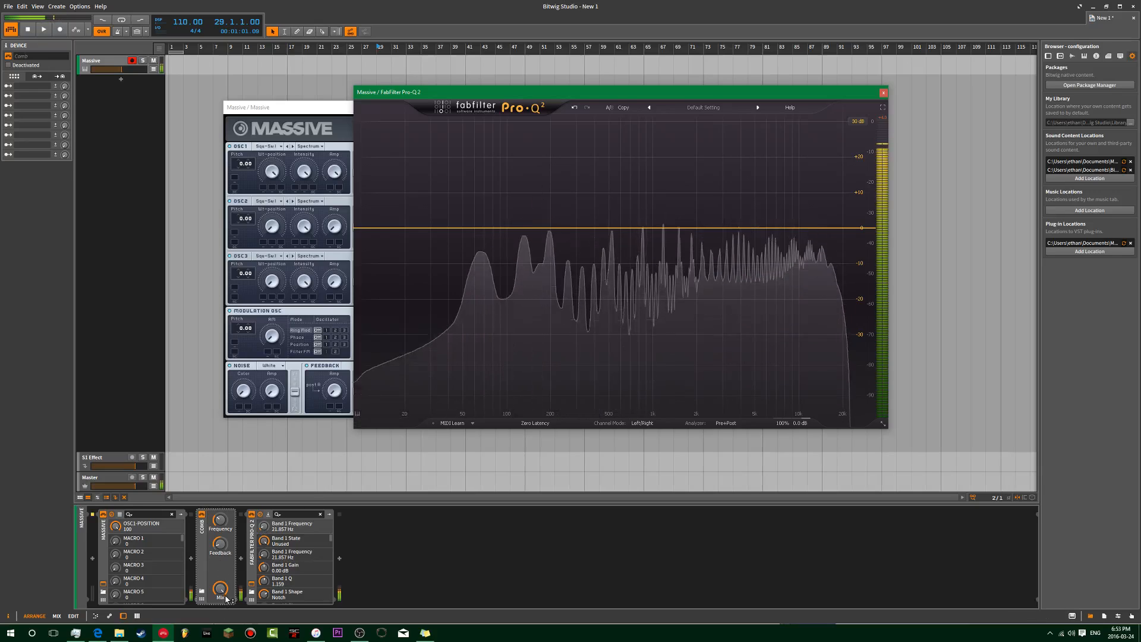
Step: Try Comb feedback and frequency settings (about 378 Hz, then 238 Hz), then delete the Comb device
{"action": "mouse_move", "coordinate": [224, 545]}
{"action": "left_mouse_down"}
{"action": "mouse_move", "coordinate": [224, 481]}
{"action": "mouse_move", "coordinate": [224, 551]}
{"action": "mouse_move", "coordinate": [220, 521]}
{"action": "mouse_move", "coordinate": [220, 550]}
{"action": "mouse_move", "coordinate": [220, 537]}
{"action": "left_mouse_up"}
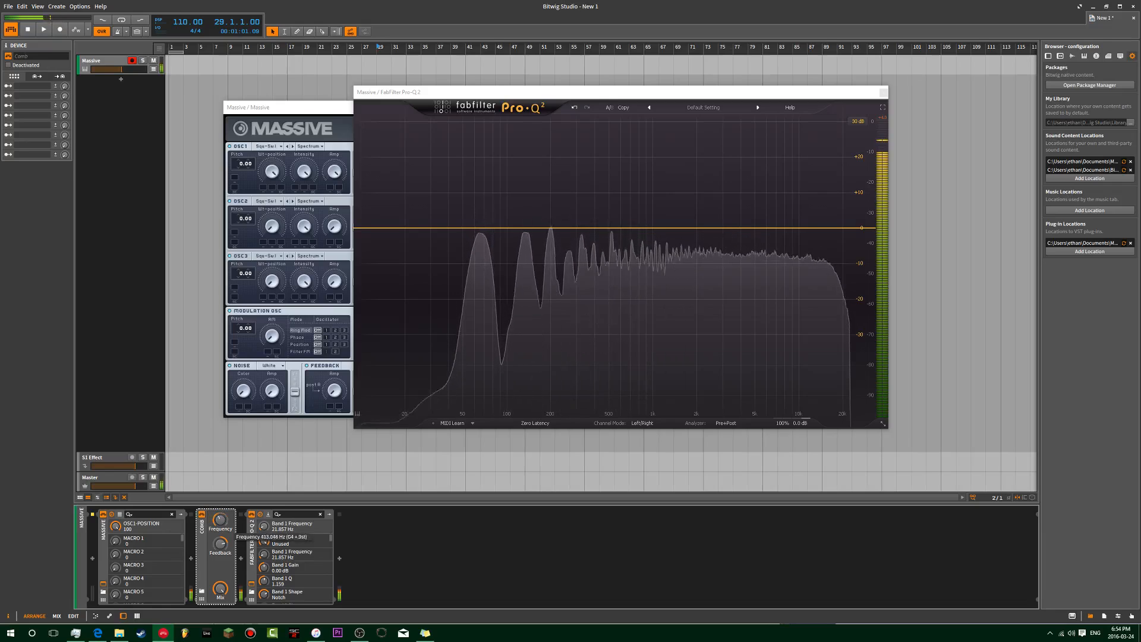
{"action": "left_click_drag", "start_coordinate": [221, 521], "coordinate": [220, 538]}
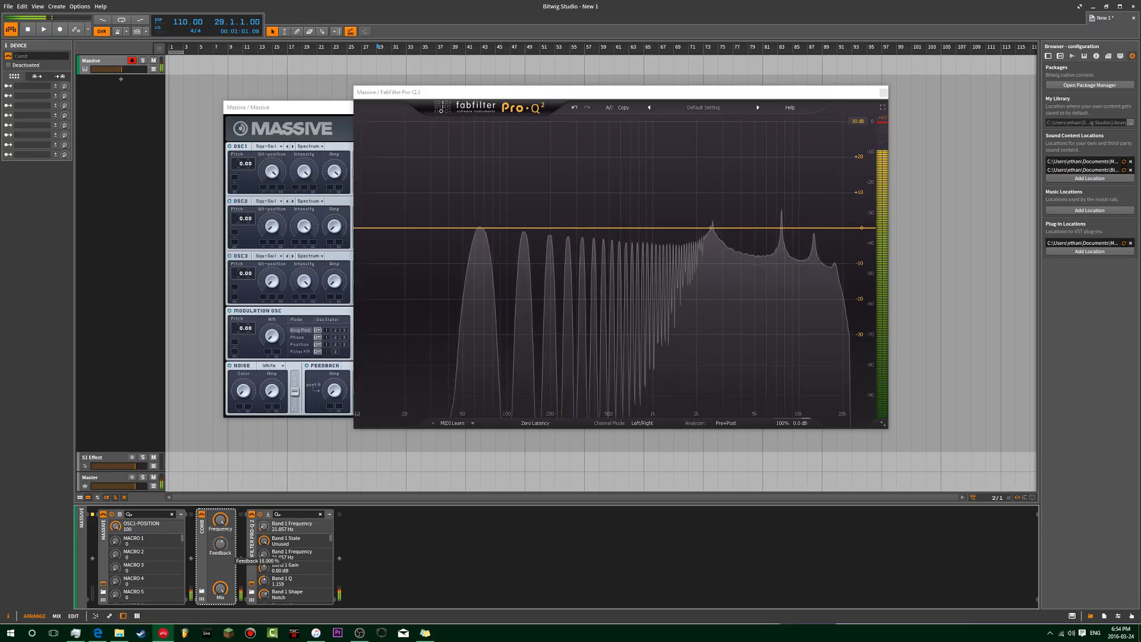
{"action": "left_click_drag", "start_coordinate": [220, 544], "coordinate": [220, 565]}
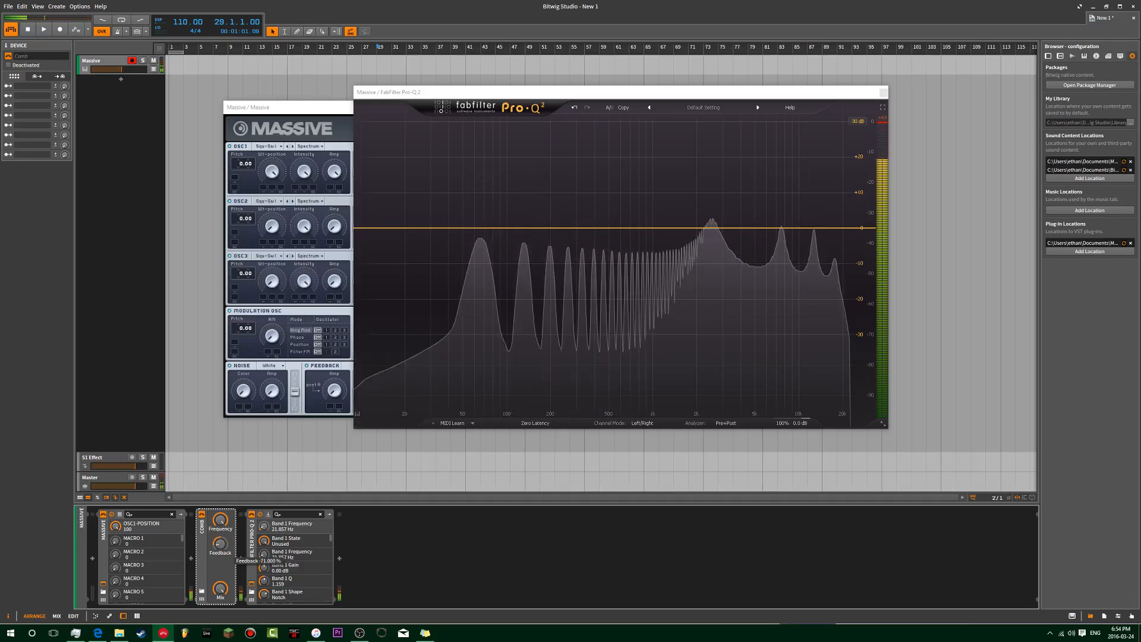
{"action": "double_click", "coordinate": [222, 545]}
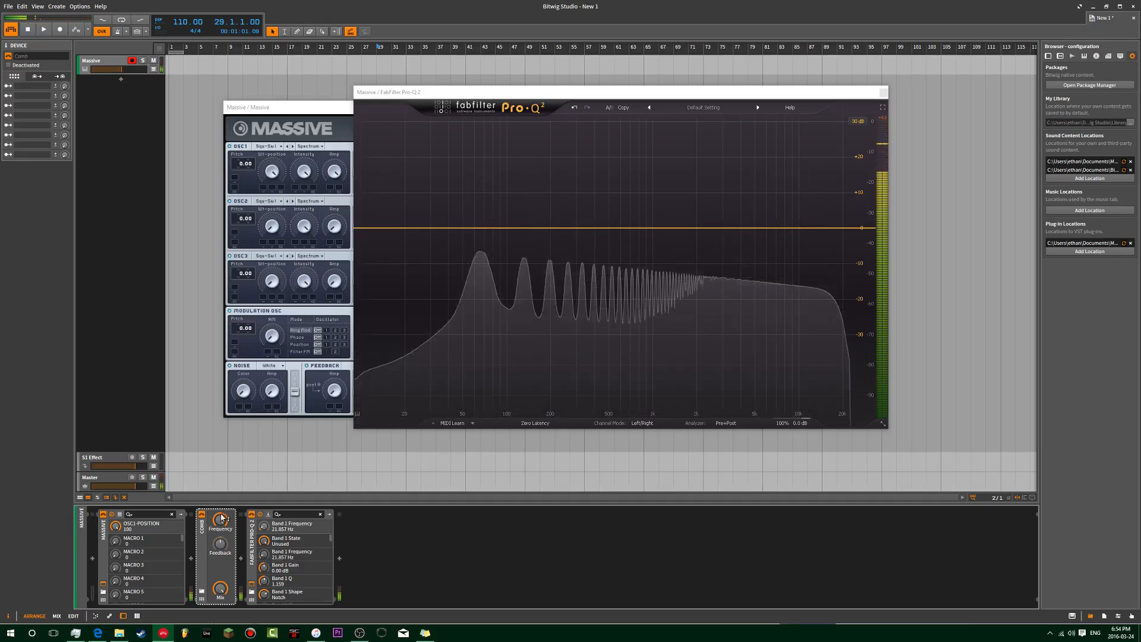
{"action": "left_click_drag", "start_coordinate": [220, 521], "coordinate": [220, 571]}
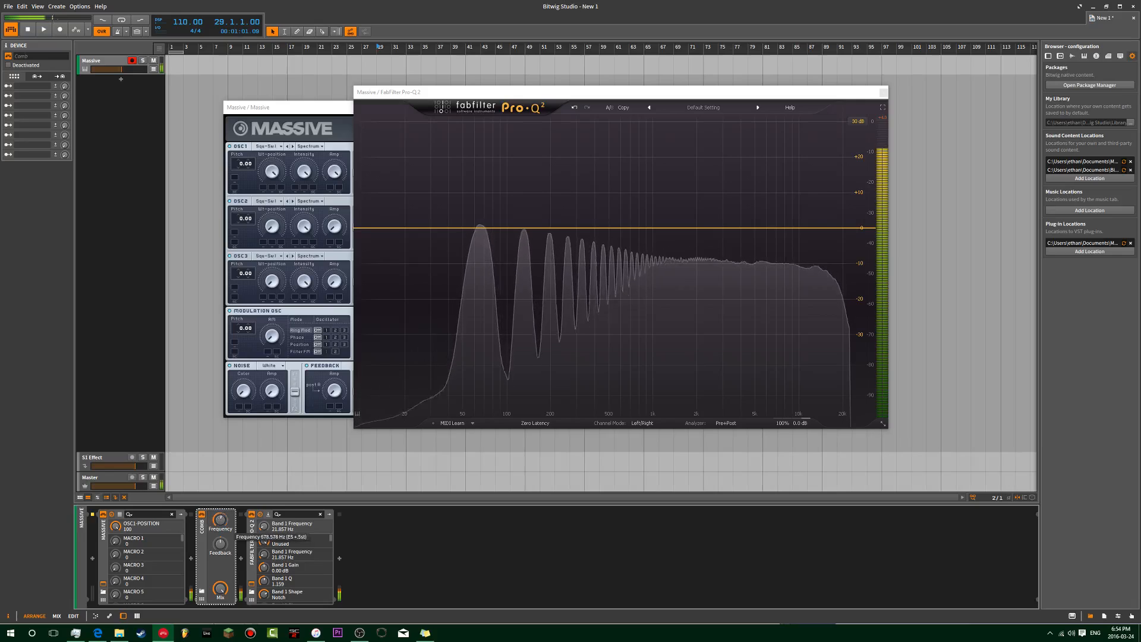
{"action": "key", "text": "Delete"}
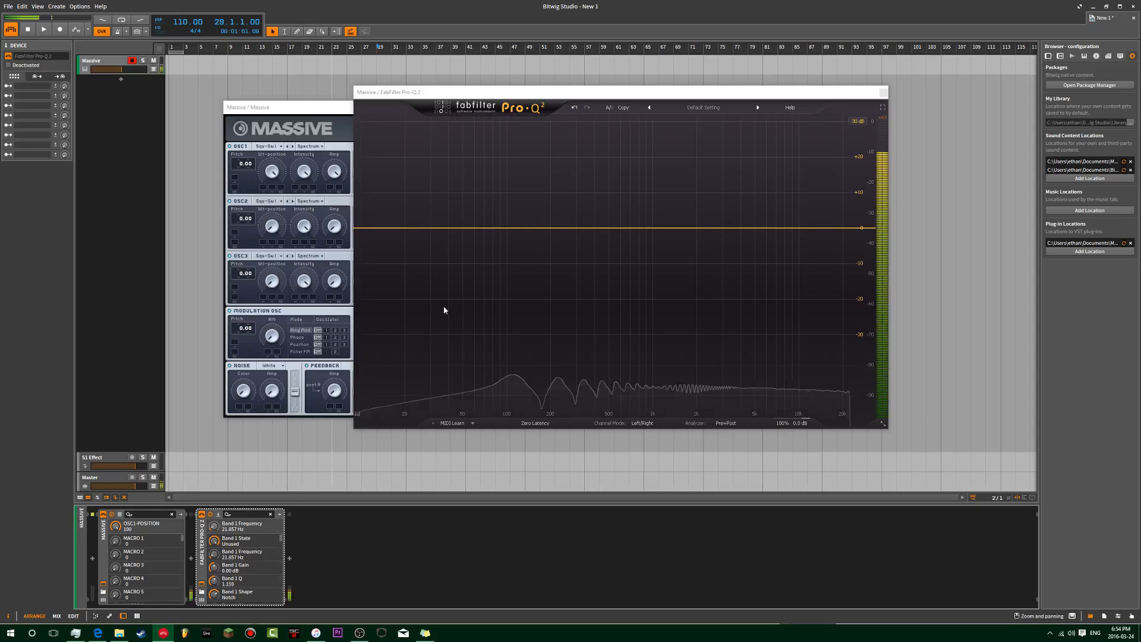
Step: Try a band as a deep cut, then a low shelf at about 355 Hz, -14.6 dB, and delete it
{"action": "left_click", "coordinate": [525, 229]}
{"action": "left_click_drag", "start_coordinate": [534, 230], "coordinate": [572, 309]}
{"action": "left_click", "coordinate": [486, 375]}
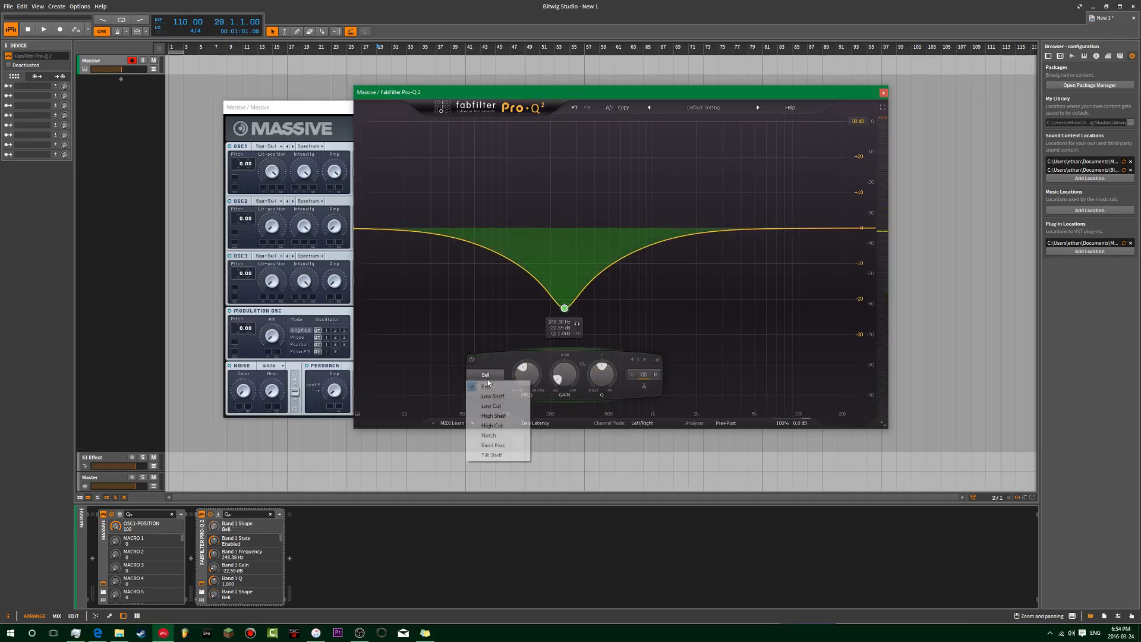
{"action": "left_click", "coordinate": [507, 397]}
{"action": "left_click_drag", "start_coordinate": [562, 287], "coordinate": [607, 236]}
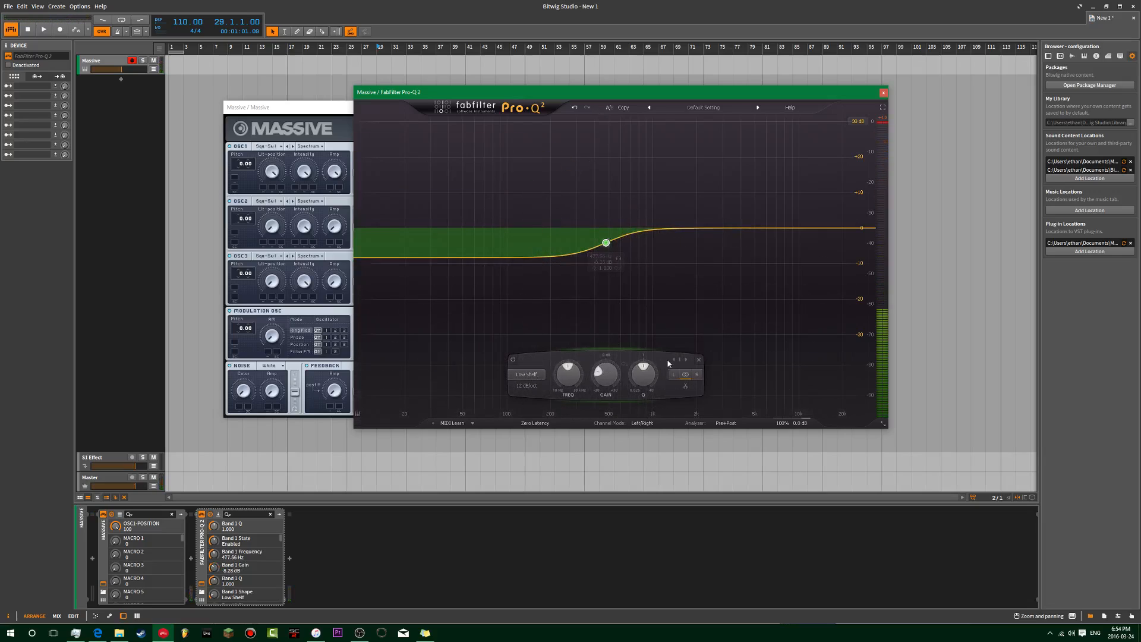
{"action": "left_click", "coordinate": [698, 359]}
Step: Add a Low Cut band, sweep its cutoff between about 50 and 168 Hz, and set resonance to about 2
{"action": "left_click", "coordinate": [575, 229]}
{"action": "left_click", "coordinate": [495, 375]}
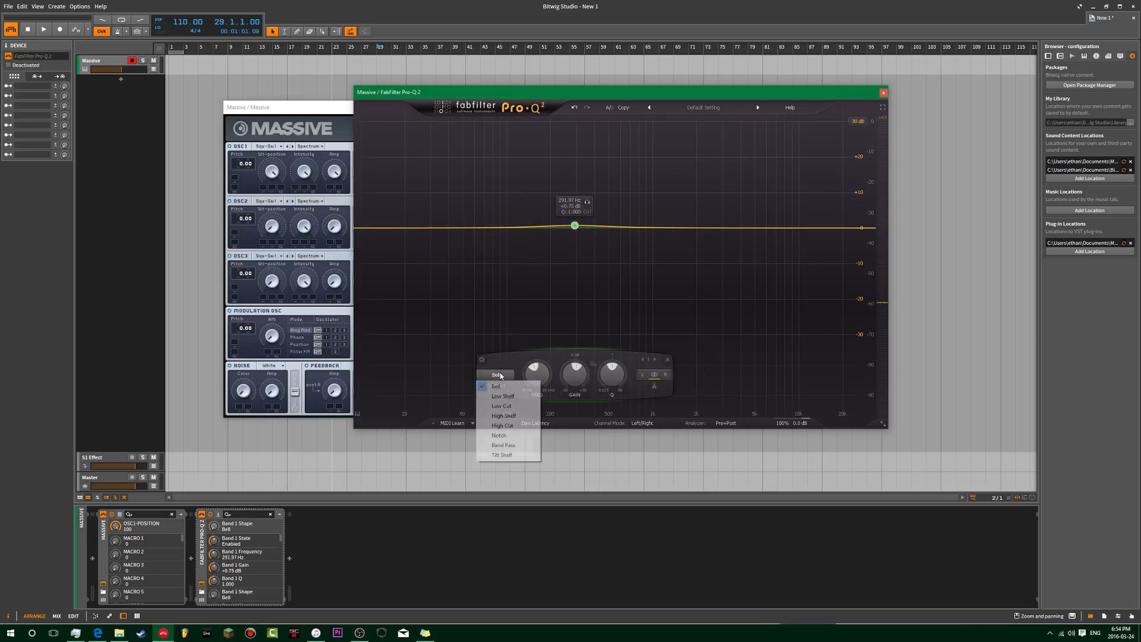
{"action": "left_click", "coordinate": [515, 405]}
{"action": "left_click_drag", "start_coordinate": [575, 232], "coordinate": [462, 228]}
{"action": "left_click_drag", "start_coordinate": [423, 382], "coordinate": [528, 301]}
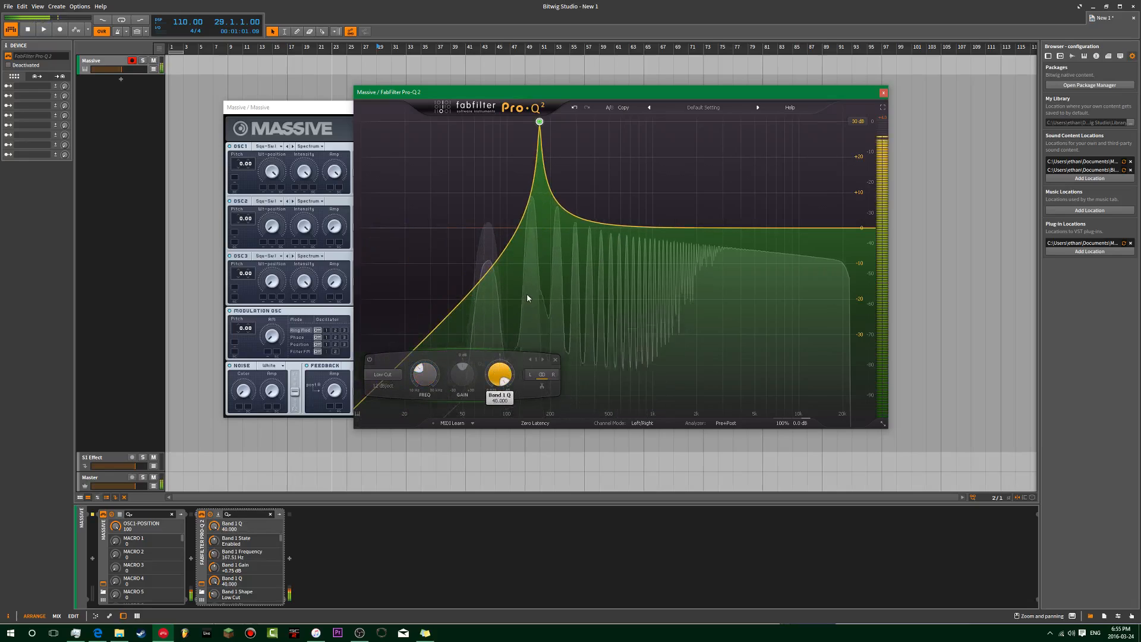
{"action": "mouse_move", "coordinate": [504, 377]}
{"action": "left_mouse_down"}
{"action": "mouse_move", "coordinate": [503, 395]}
{"action": "mouse_move", "coordinate": [502, 384]}
{"action": "left_mouse_up"}
{"action": "left_click_drag", "start_coordinate": [577, 374], "coordinate": [559, 442]}
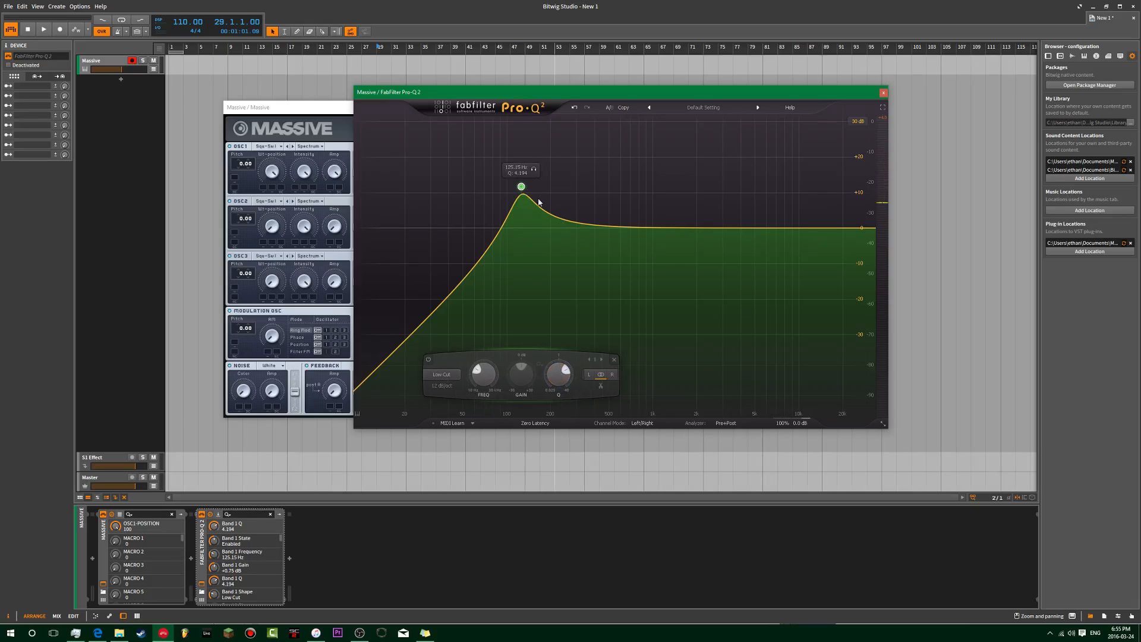
{"action": "left_click_drag", "start_coordinate": [489, 384], "coordinate": [625, 397]}
Step: Set the Low Cut slope to 48 dB/oct, then to 96 dB/oct
{"action": "left_click", "coordinate": [442, 386]}
{"action": "left_click", "coordinate": [459, 456]}
{"action": "left_click", "coordinate": [524, 386]}
{"action": "left_click", "coordinate": [538, 470]}
{"action": "left_click", "coordinate": [596, 374]}
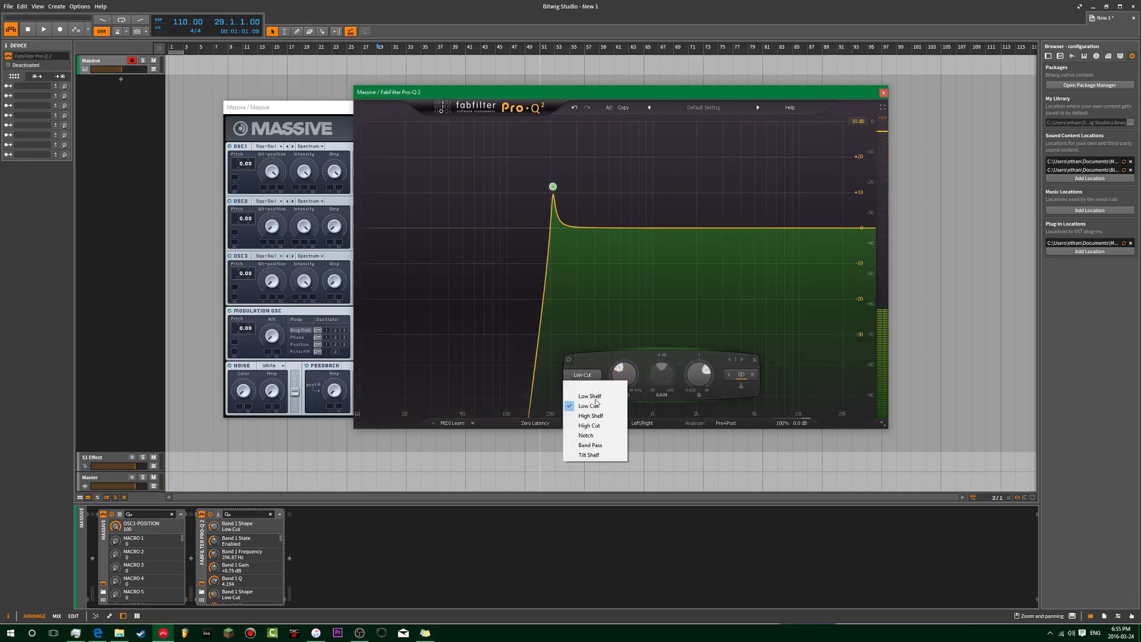
Step: Make the band a High Cut with Q 1.000 at about 588 Hz
{"action": "left_click", "coordinate": [597, 426]}
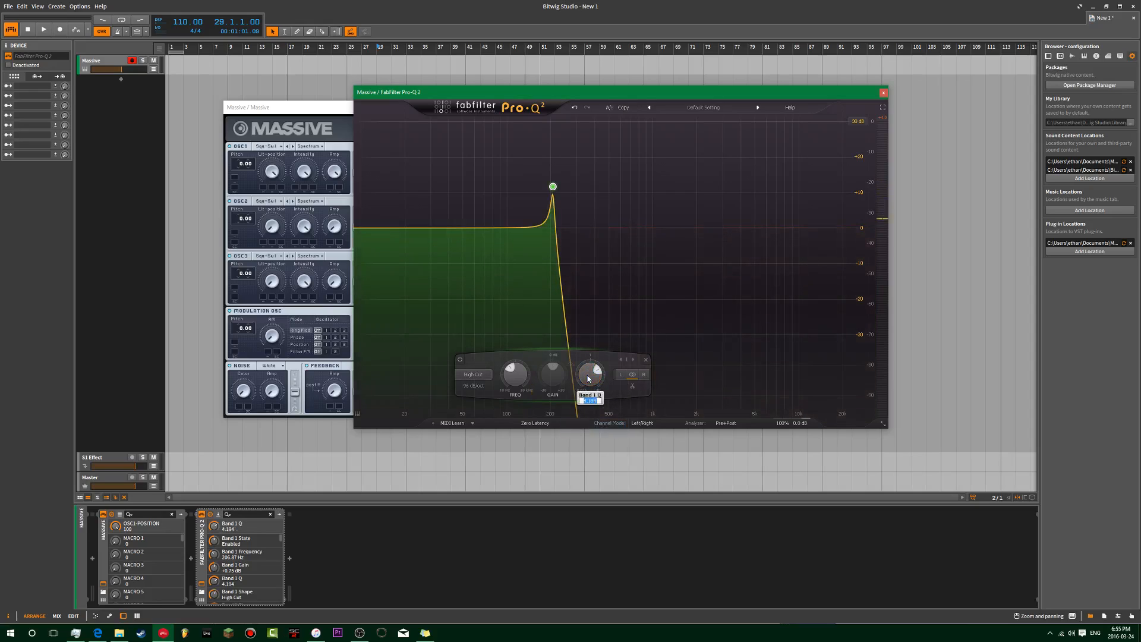
{"action": "type", "text": "0"}
{"action": "key", "text": "Return"}
{"action": "left_click_drag", "start_coordinate": [585, 378], "coordinate": [591, 370]}
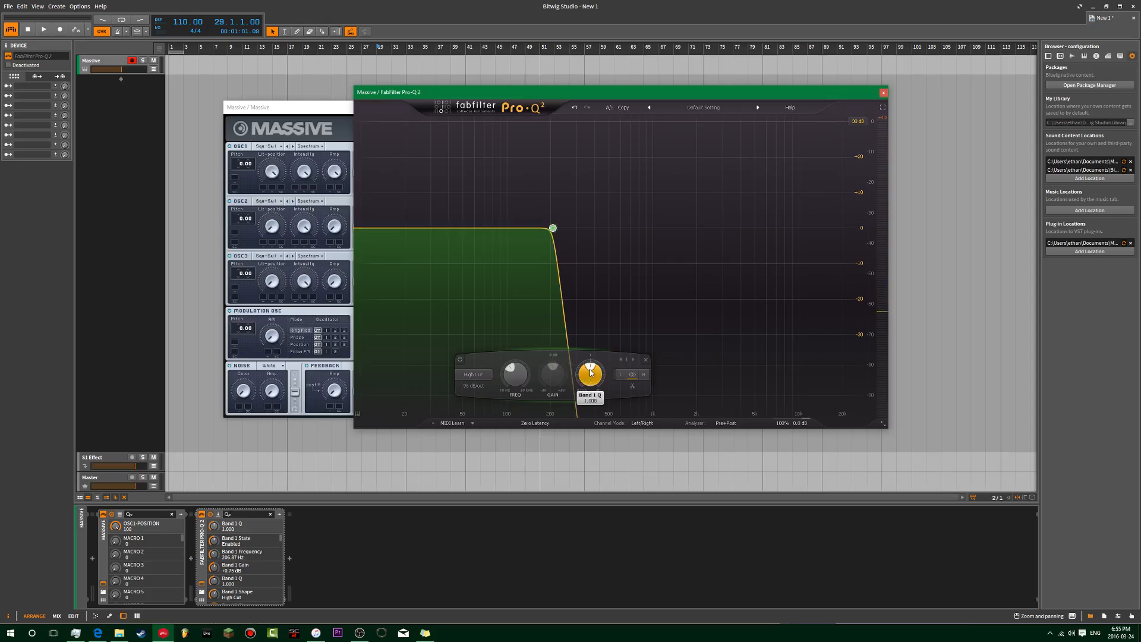
{"action": "left_click_drag", "start_coordinate": [515, 380], "coordinate": [522, 356]}
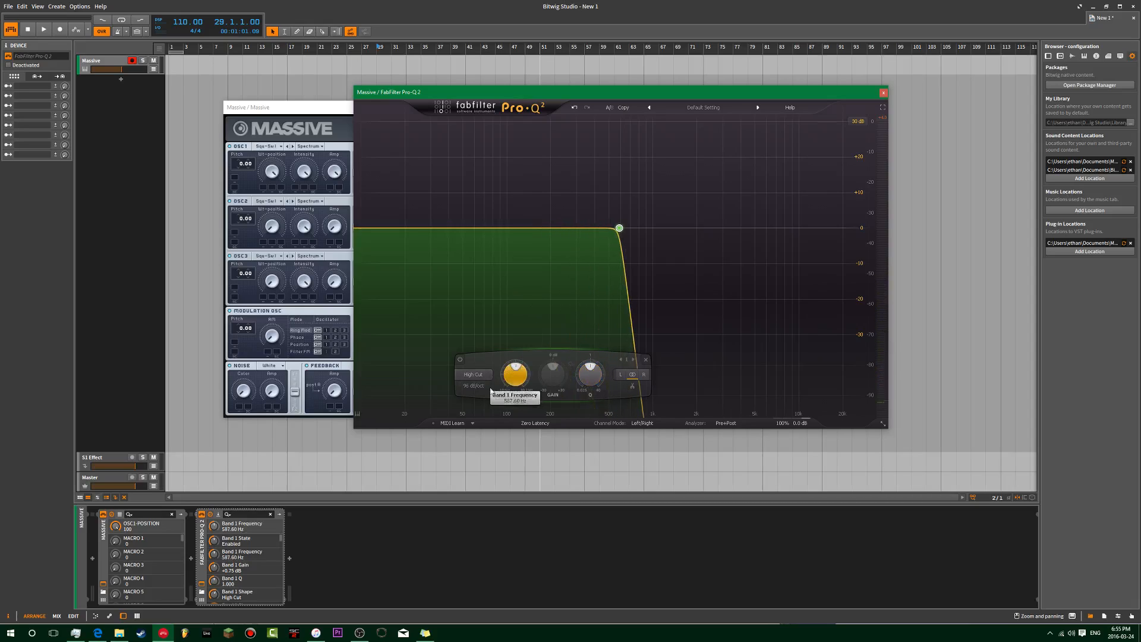
Step: Switch to Band Pass, widen it, and move it between about 199 Hz and 784 Hz
{"action": "left_click", "coordinate": [474, 375]}
{"action": "left_click", "coordinate": [492, 445]}
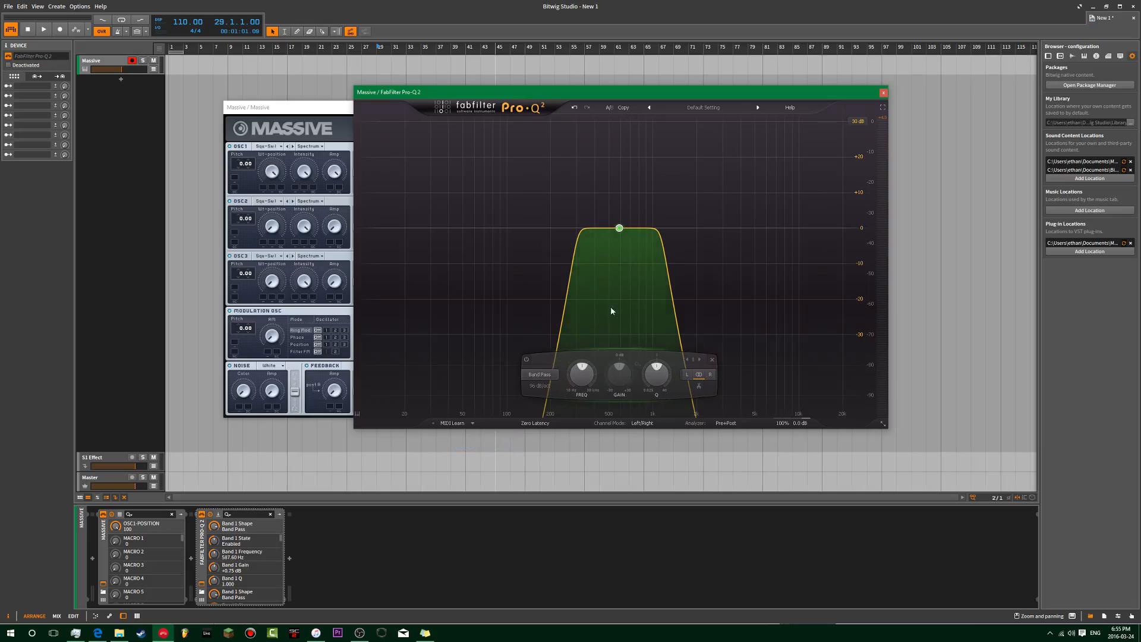
{"action": "left_click_drag", "start_coordinate": [585, 386], "coordinate": [586, 405]}
{"action": "left_click_drag", "start_coordinate": [657, 373], "coordinate": [650, 408]}
{"action": "left_click_drag", "start_coordinate": [591, 370], "coordinate": [601, 359]}
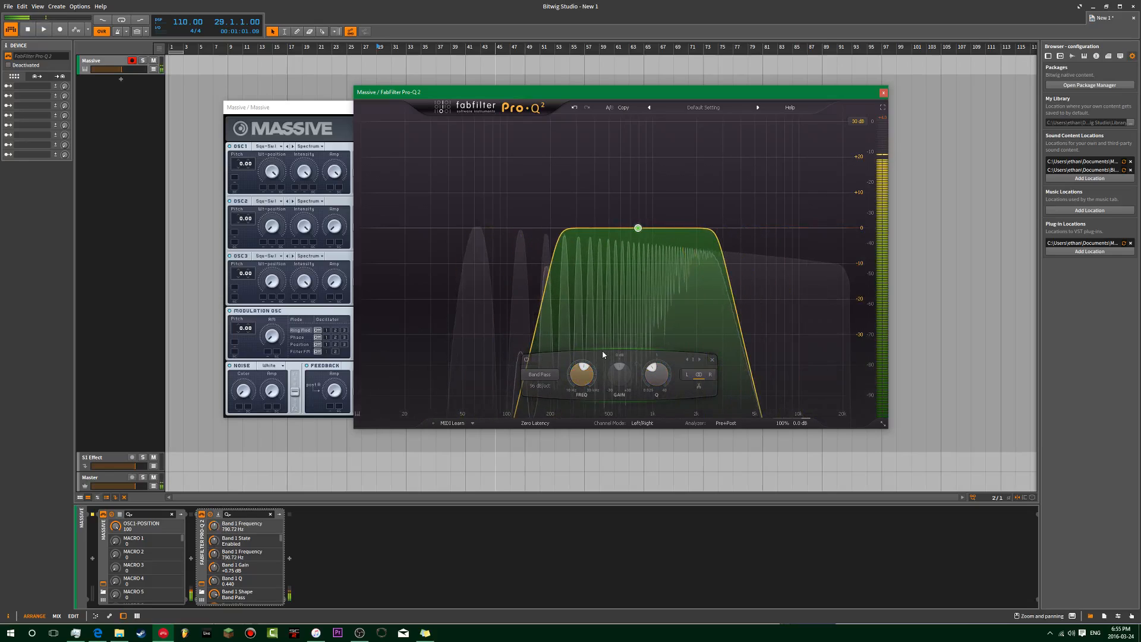
Step: Set the band-pass slope to 24, then 12 dB/oct, at about 112 Hz with Q 40
{"action": "left_click", "coordinate": [551, 387]}
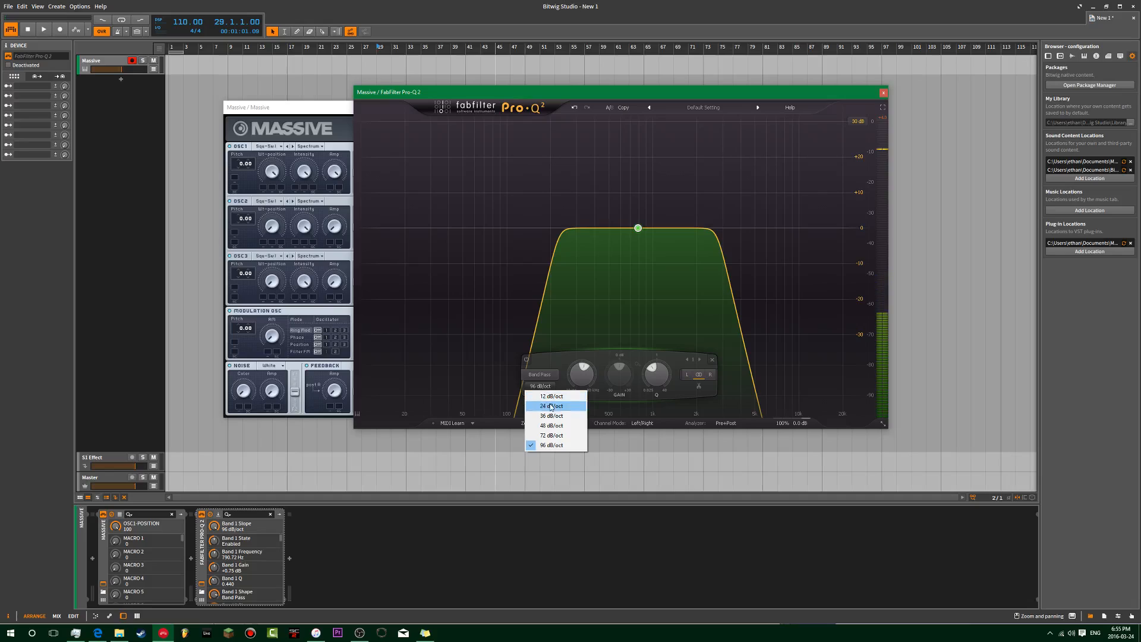
{"action": "left_click", "coordinate": [551, 407]}
{"action": "left_click", "coordinate": [566, 397]}
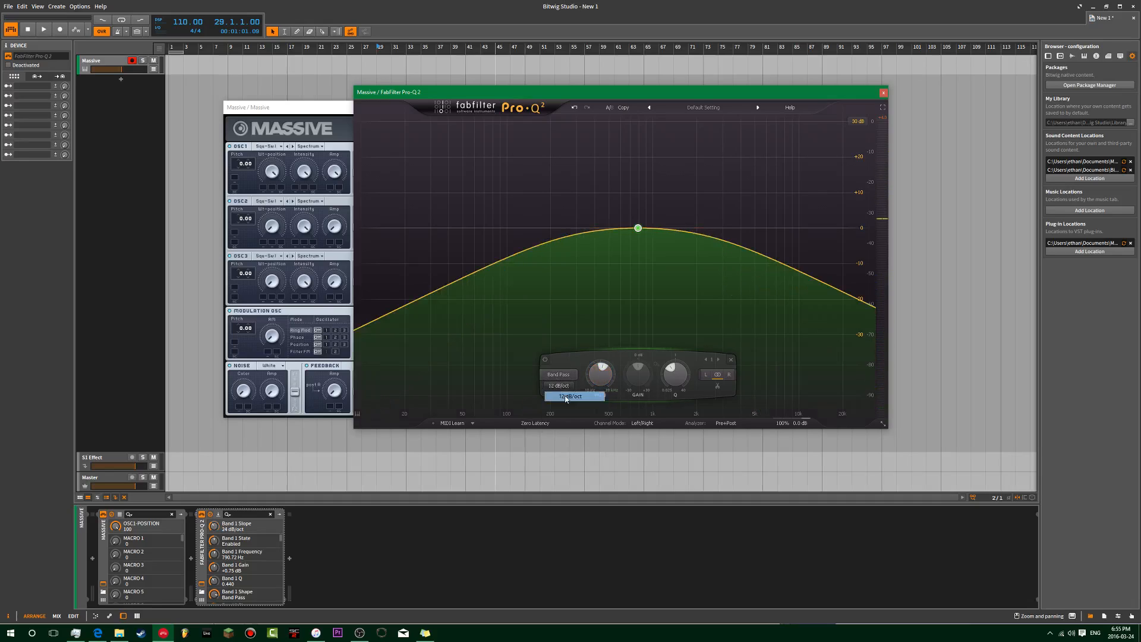
{"action": "left_click_drag", "start_coordinate": [599, 382], "coordinate": [640, 397]}
{"action": "left_click_drag", "start_coordinate": [551, 374], "coordinate": [505, 381]}
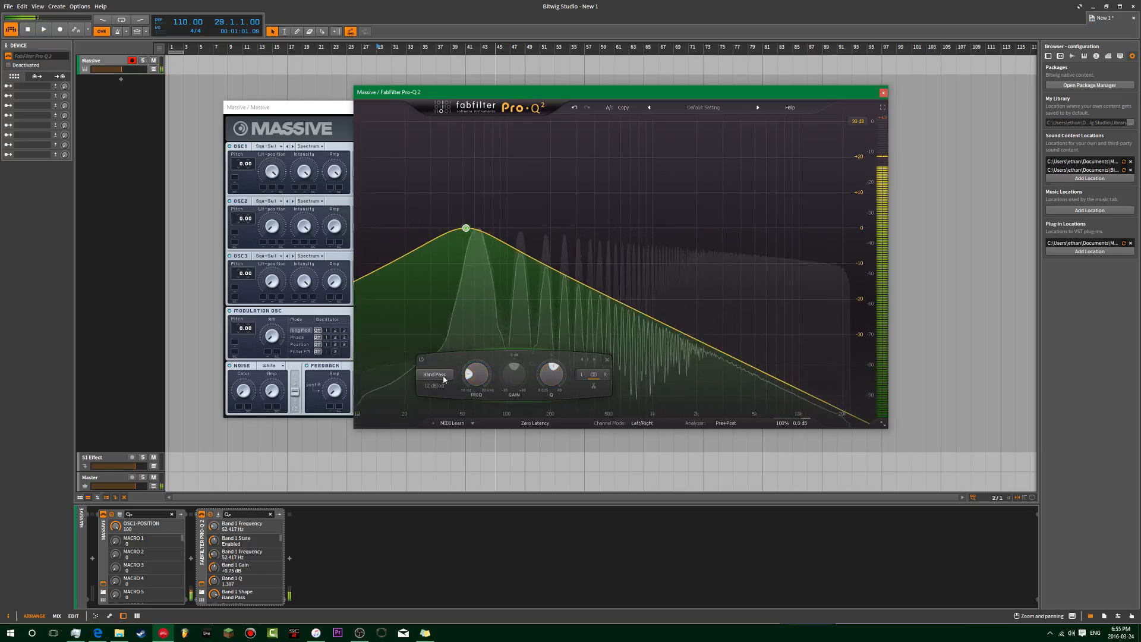
Step: Change the band to a Tilt Shelf and move it down to about 11 Hz
{"action": "left_click", "coordinate": [434, 375]}
{"action": "left_click", "coordinate": [442, 455]}
{"action": "left_click_drag", "start_coordinate": [428, 374], "coordinate": [471, 351]}
{"action": "left_click", "coordinate": [389, 374]}
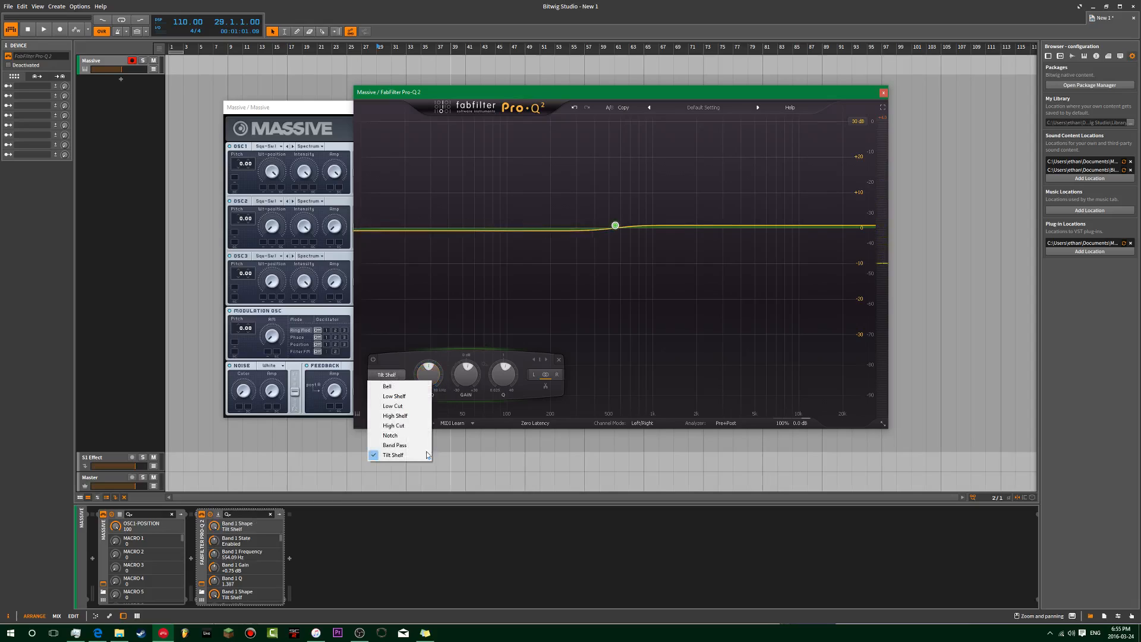
Step: Close and reopen Pro-Q 2, then delete its band to flatten the curve
{"action": "left_click", "coordinate": [883, 93]}
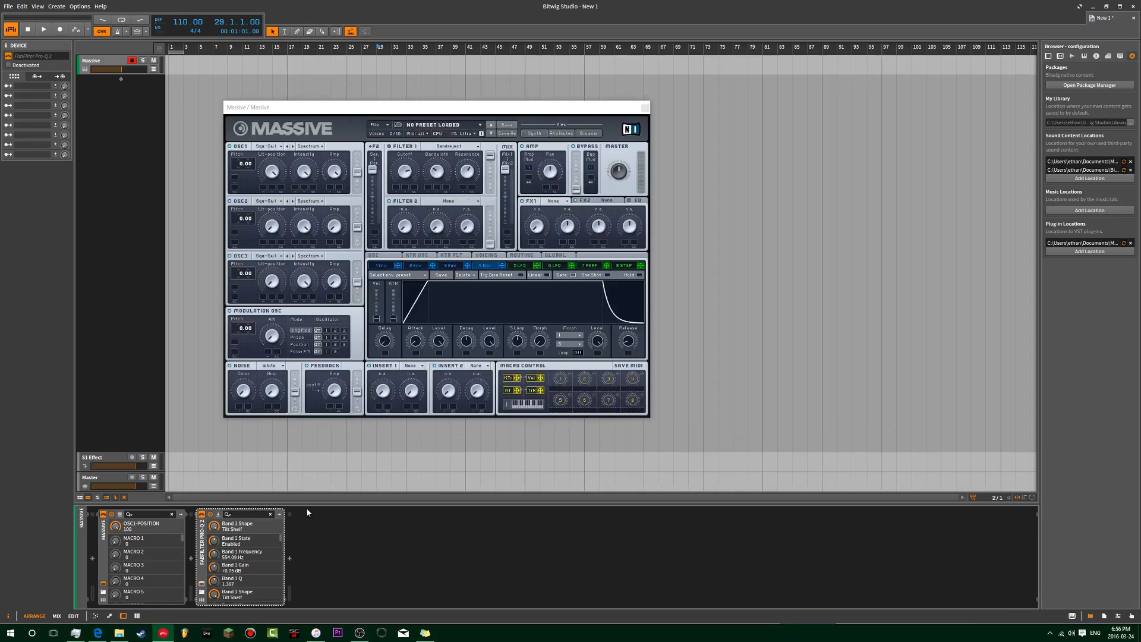
{"action": "left_click", "coordinate": [202, 584]}
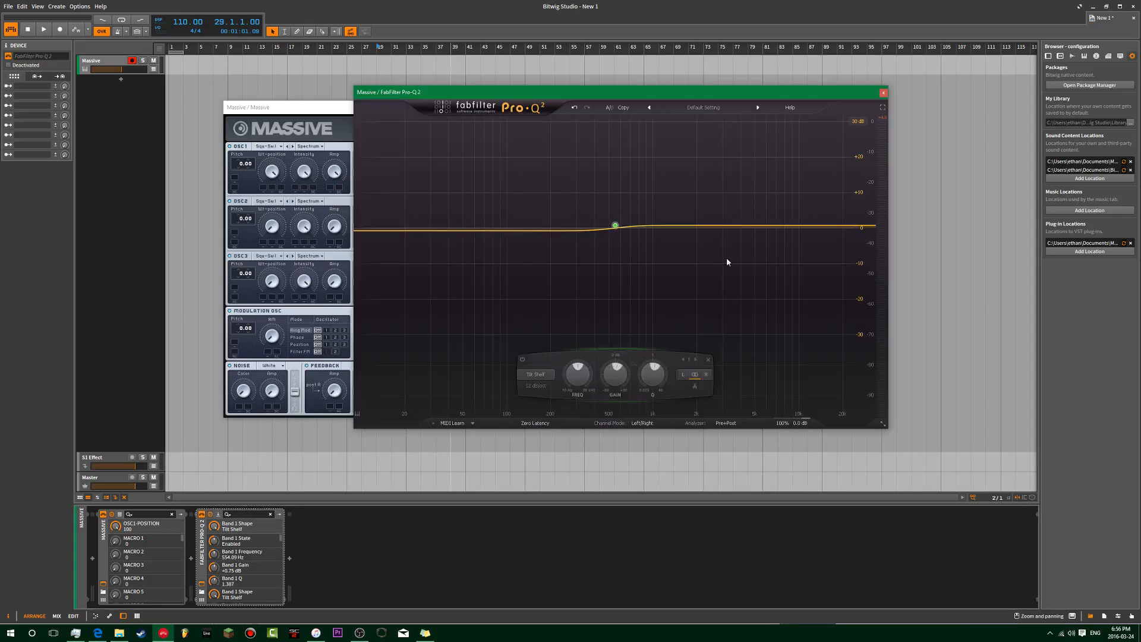
{"action": "left_click", "coordinate": [706, 355]}
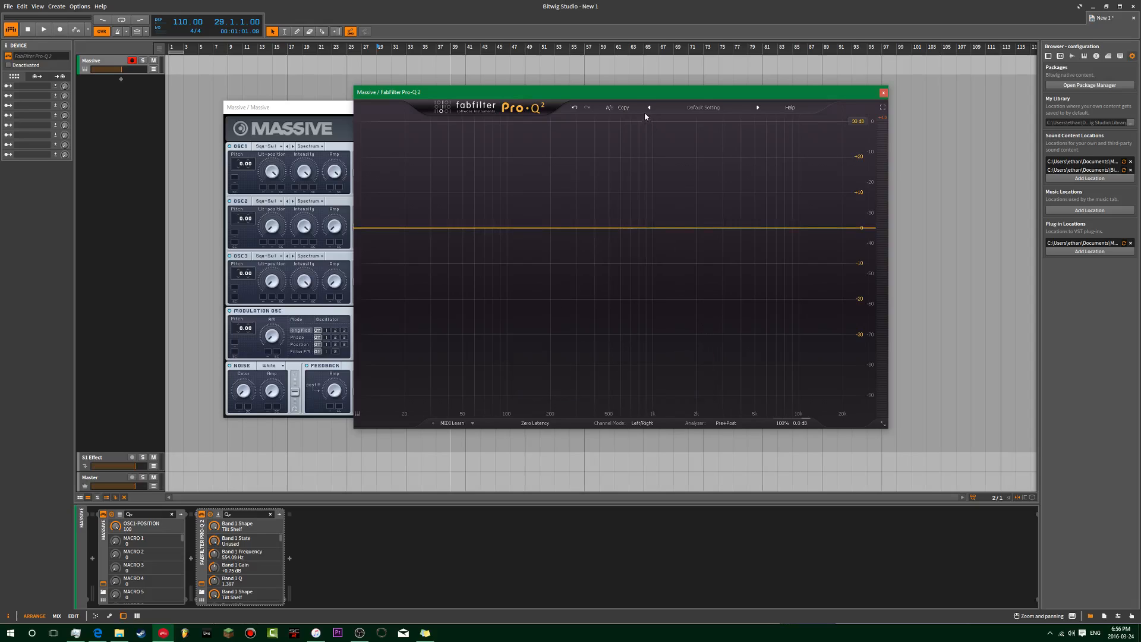
Step: Put Massive on the left and Pro-Q 2 to its right, then add a new instrument track
{"action": "left_click_drag", "start_coordinate": [630, 95], "coordinate": [800, 126]}
{"action": "left_click_drag", "start_coordinate": [505, 108], "coordinate": [358, 118]}
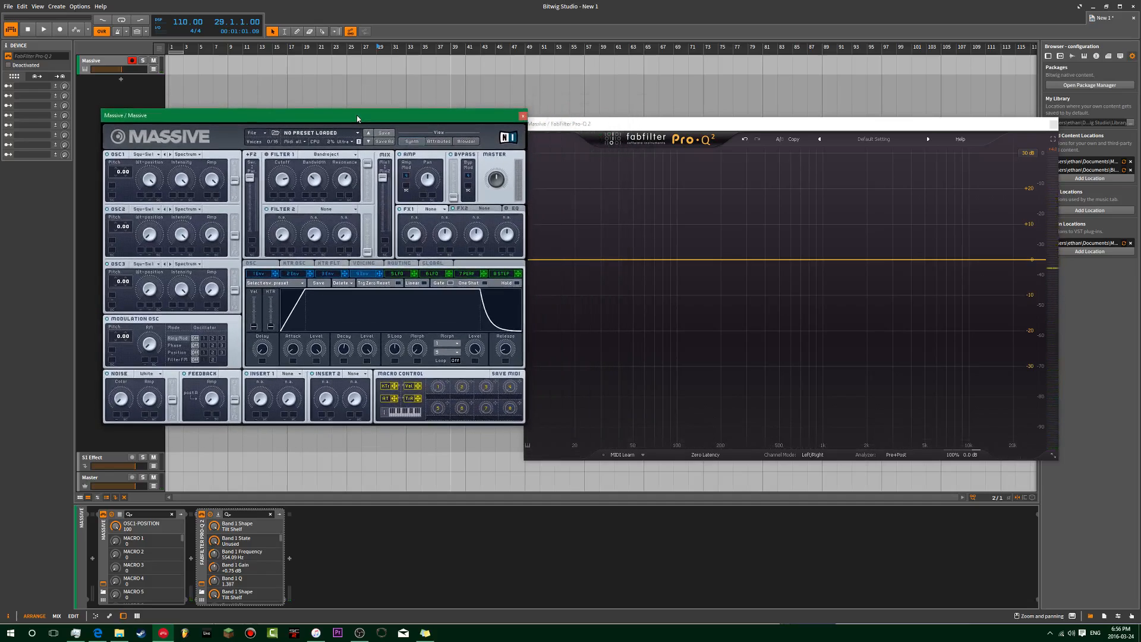
{"action": "left_click_drag", "start_coordinate": [558, 128], "coordinate": [573, 109]}
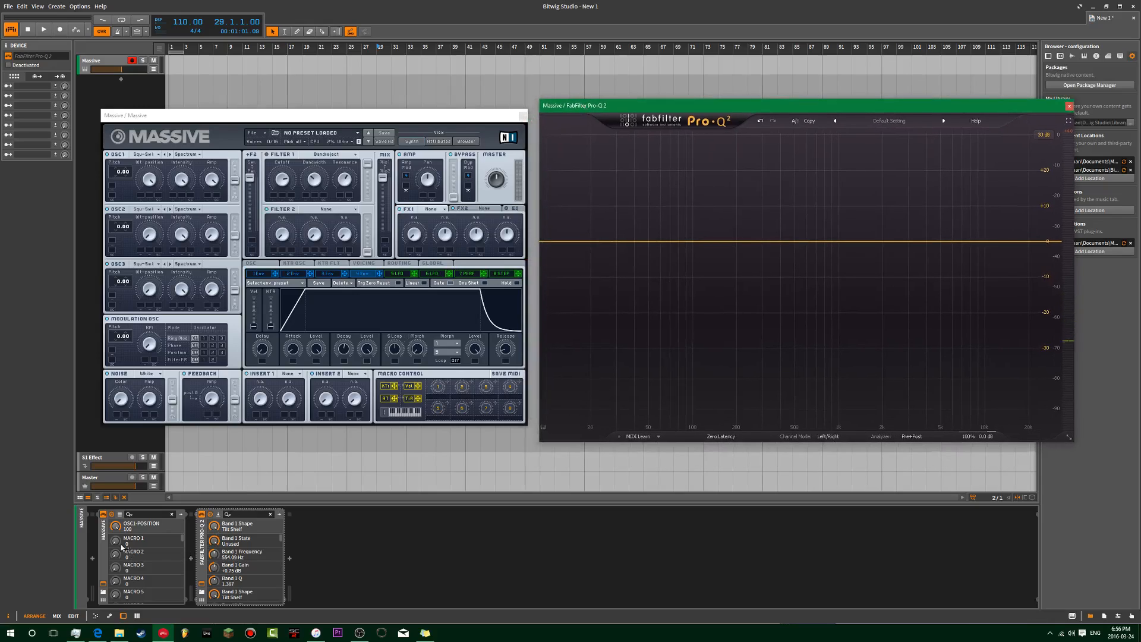
{"action": "left_click", "coordinate": [98, 77]}
{"action": "double_click", "coordinate": [98, 95]}
Step: Load Serum onto the new track with 'ser' and move its window to uncover Pro-Q 2
{"action": "type", "text": "ser"}
{"action": "key", "text": "Return"}
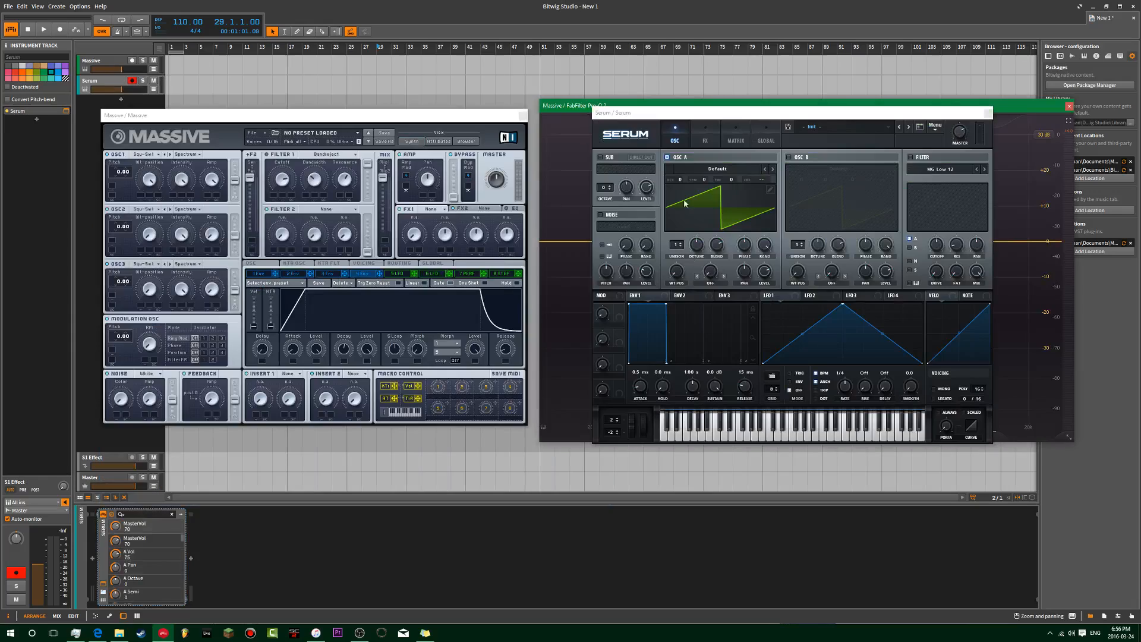
{"action": "left_click_drag", "start_coordinate": [820, 117], "coordinate": [586, 113]}
Step: Enable Serum's filter as HN 12 and try cutoffs of 1122, then 92
{"action": "left_click", "coordinate": [675, 154]}
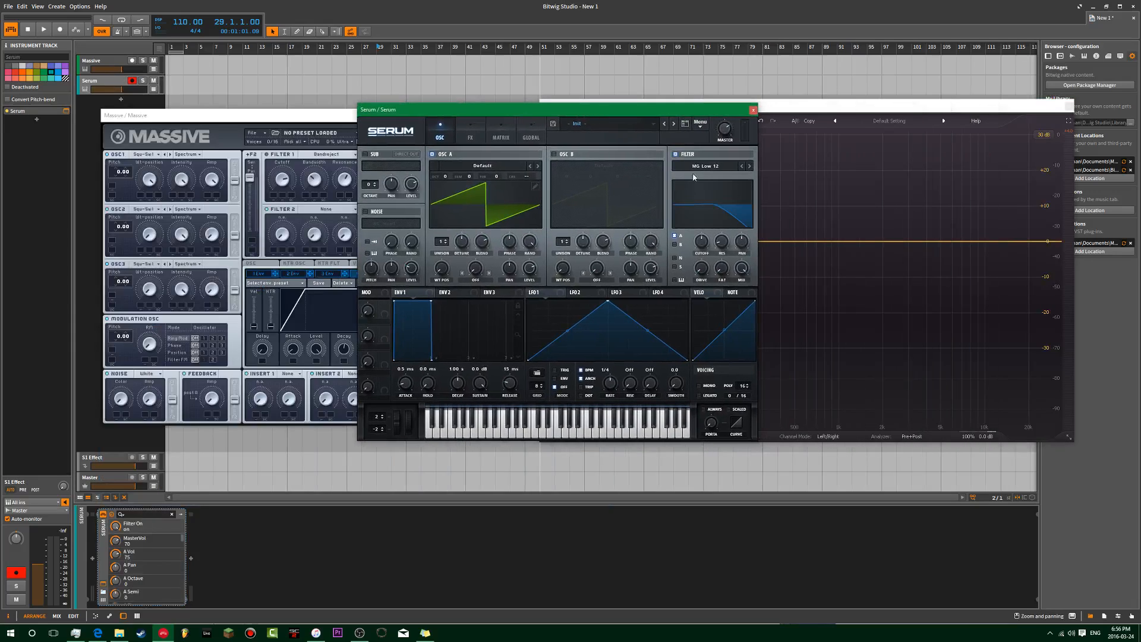
{"action": "left_click", "coordinate": [708, 169]}
{"action": "mouse_move", "coordinate": [714, 188]}
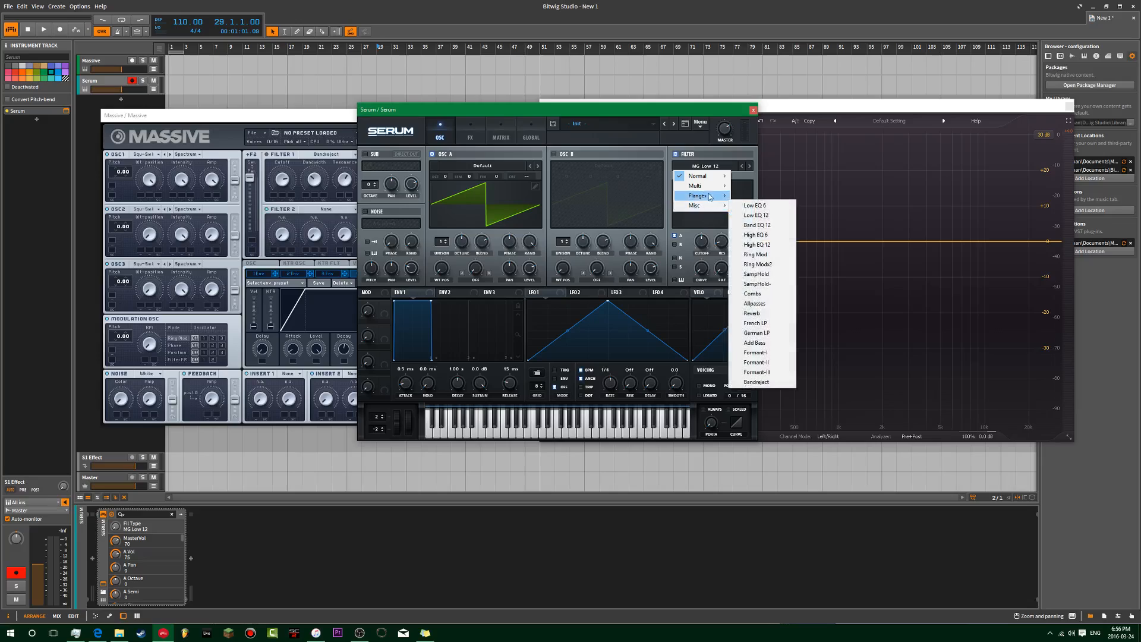
{"action": "left_click", "coordinate": [751, 254]}
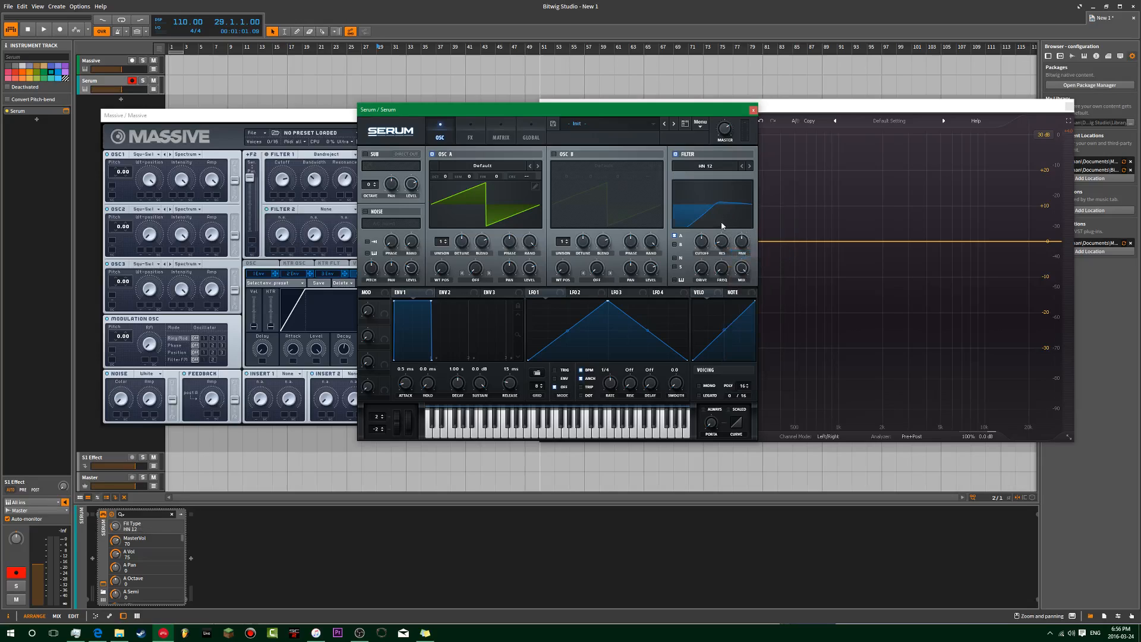
{"action": "left_click_drag", "start_coordinate": [705, 245], "coordinate": [685, 201]}
{"action": "left_click_drag", "start_coordinate": [703, 244], "coordinate": [702, 277]}
Step: Try the French LP and Formant-I filters, moving cutoff to about 2166 Hz and back to 103
{"action": "left_click", "coordinate": [711, 166]}
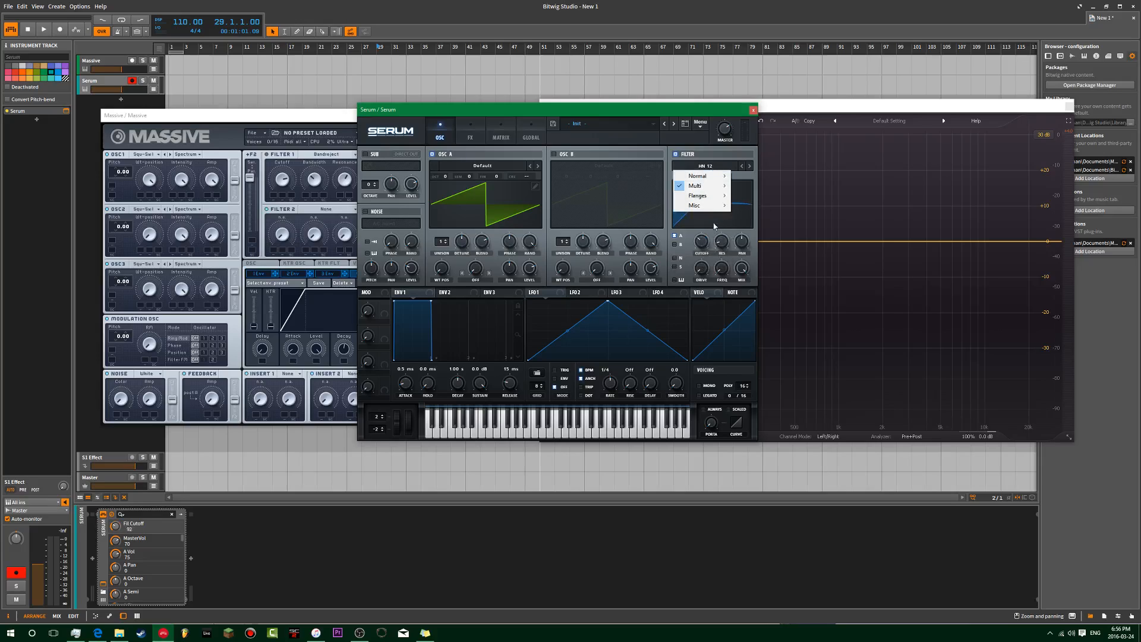
{"action": "mouse_move", "coordinate": [710, 203]}
{"action": "left_click", "coordinate": [763, 324]}
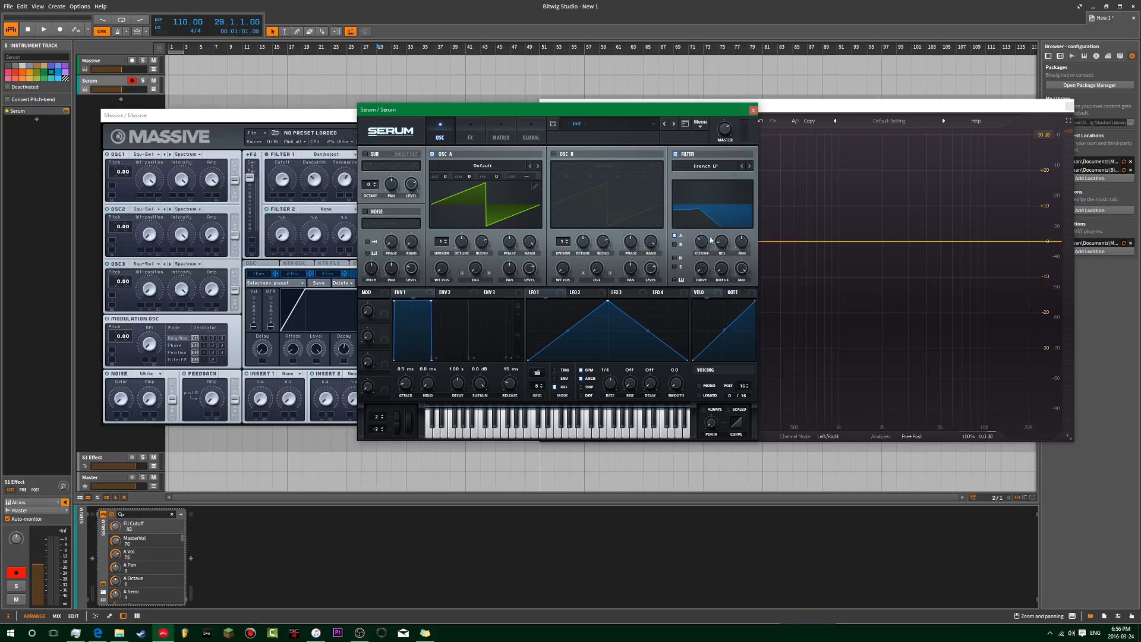
{"action": "left_click", "coordinate": [719, 169]}
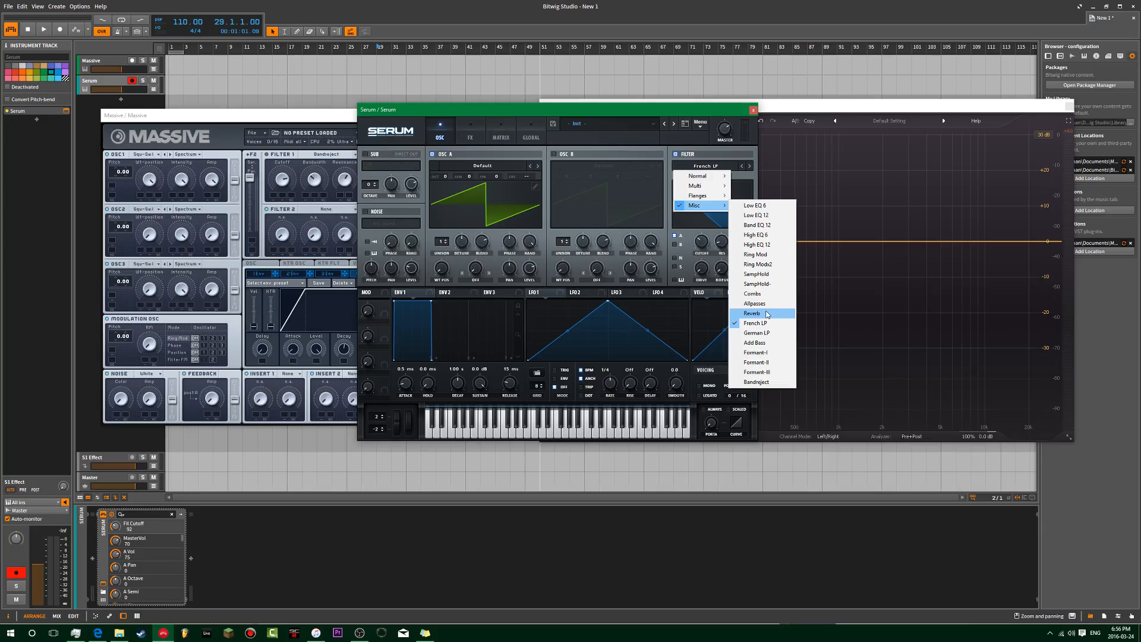
{"action": "left_click", "coordinate": [771, 352]}
{"action": "left_click_drag", "start_coordinate": [707, 239], "coordinate": [716, 217]}
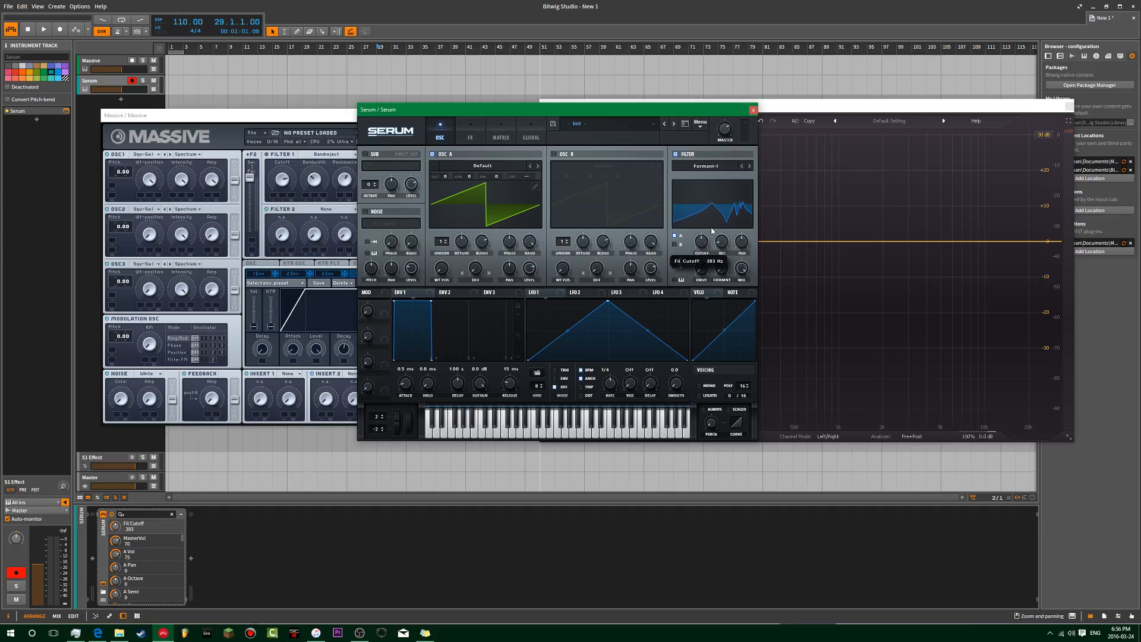
{"action": "left_click_drag", "start_coordinate": [702, 274], "coordinate": [733, 229]}
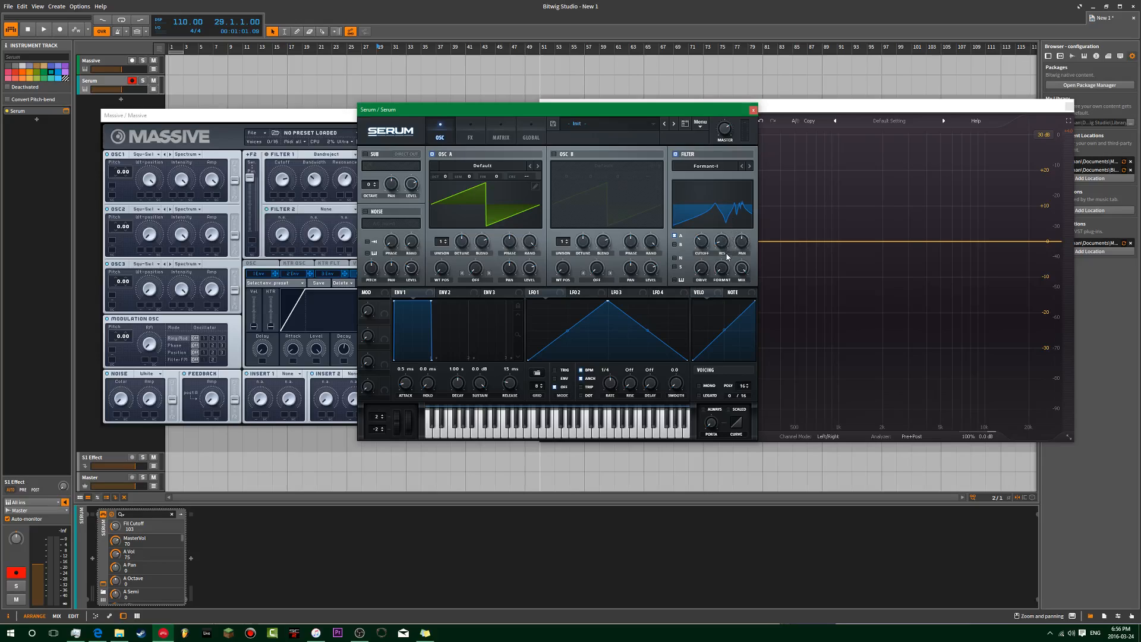
Step: Switch Serum's filter to Reverb with cutoff at 16 Hz, and bring Pro-Q 2 in front of Serum
{"action": "left_click", "coordinate": [726, 169]}
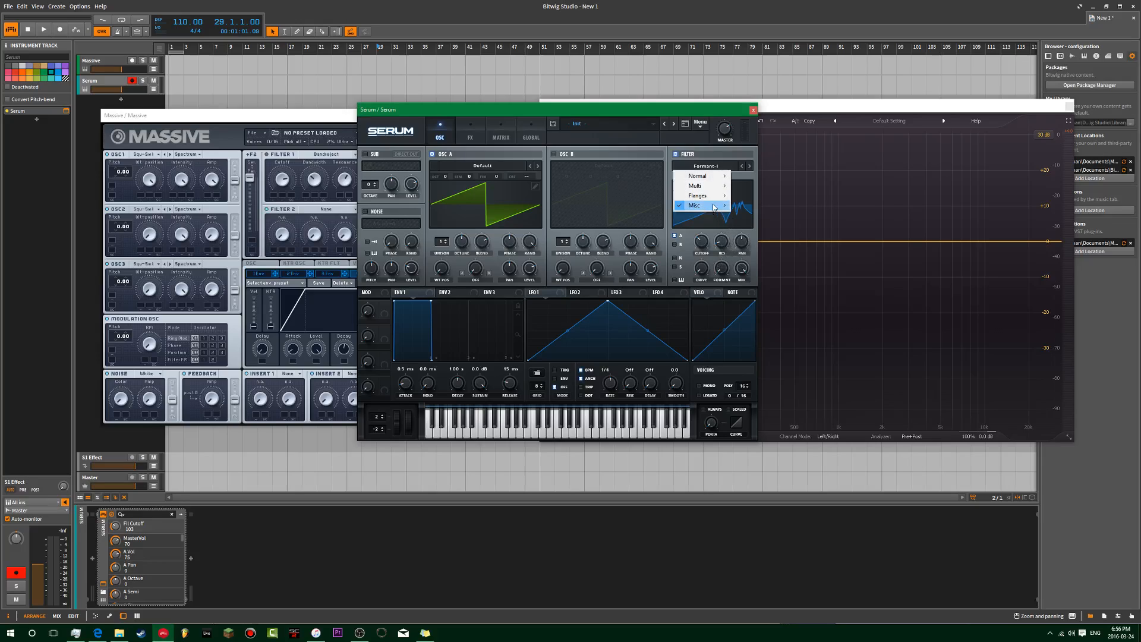
{"action": "mouse_move", "coordinate": [715, 206]}
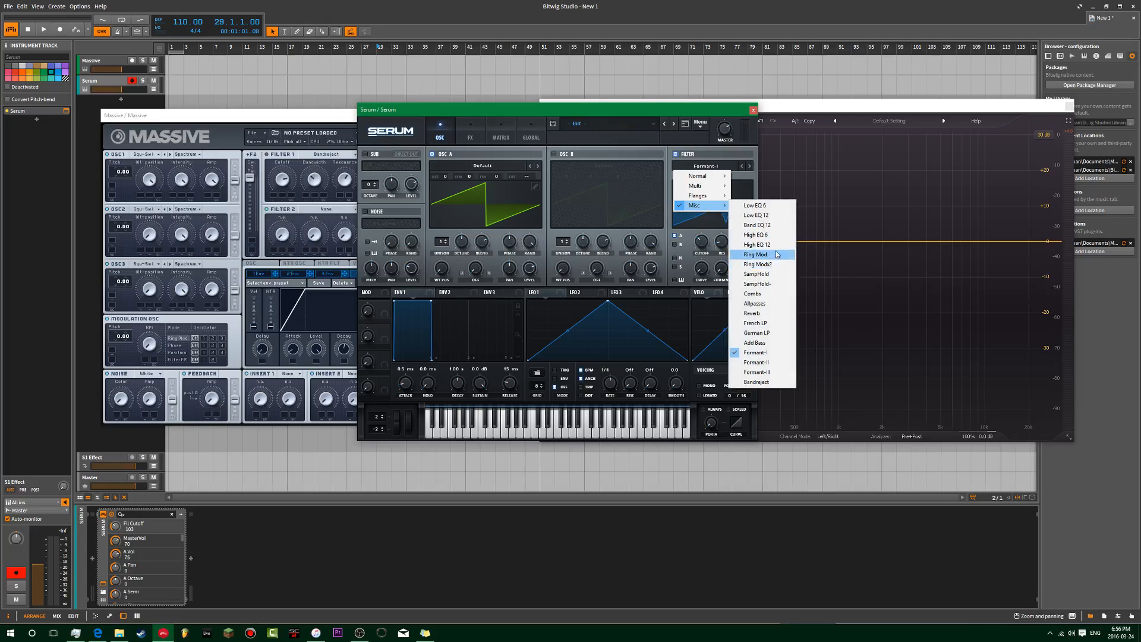
{"action": "left_click", "coordinate": [770, 313]}
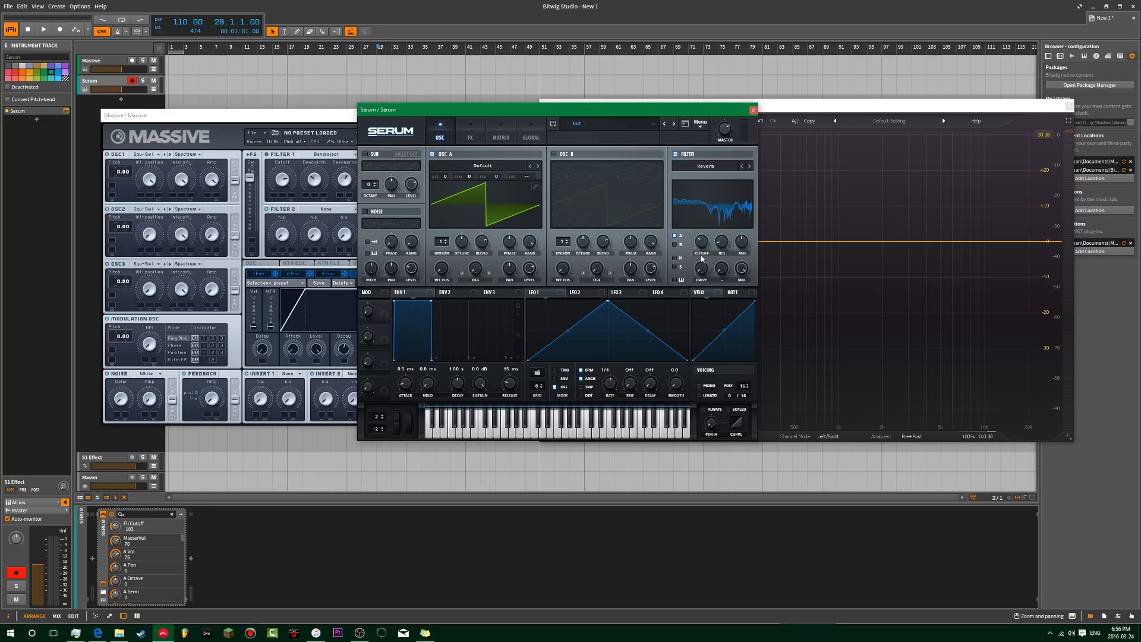
{"action": "left_click_drag", "start_coordinate": [701, 249], "coordinate": [700, 259]}
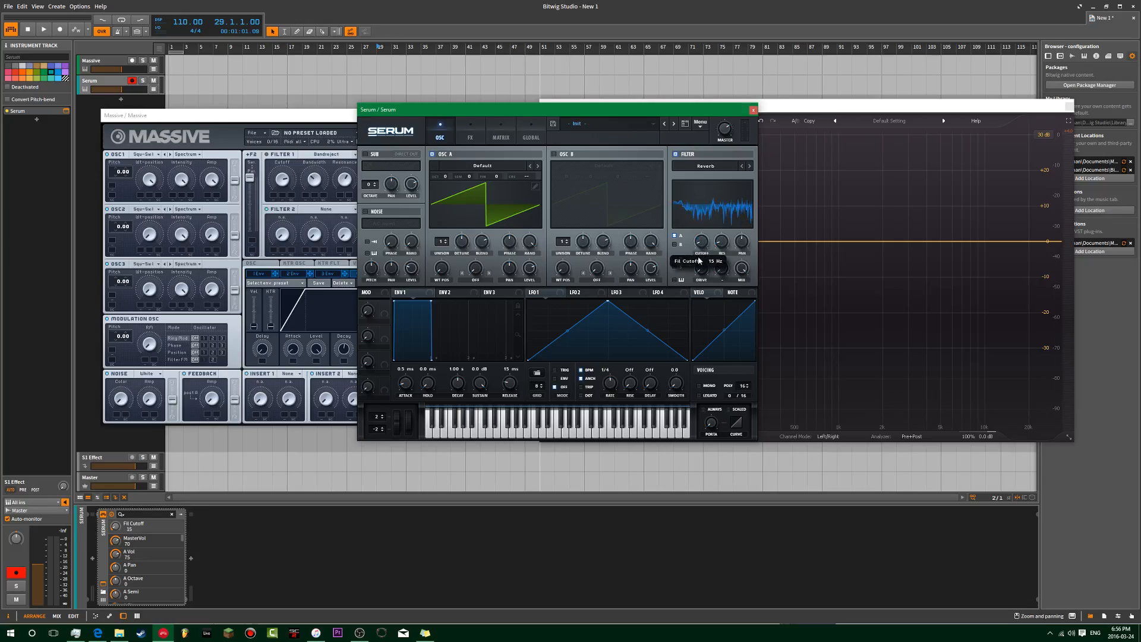
{"action": "left_click_drag", "start_coordinate": [668, 111], "coordinate": [525, 108]}
{"action": "left_click", "coordinate": [648, 109]}
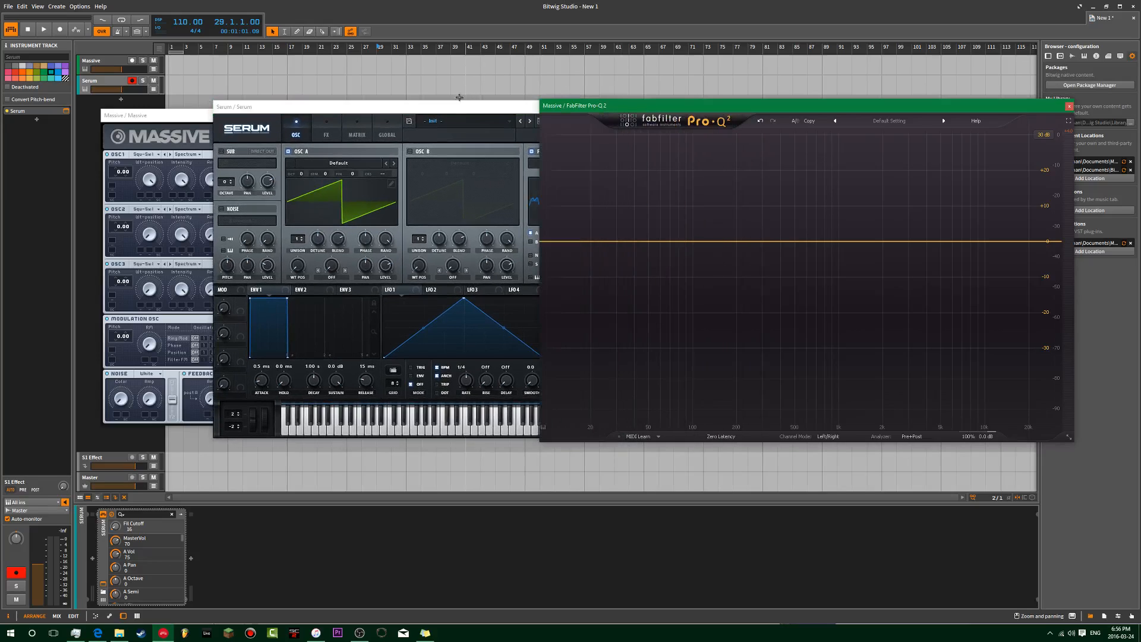
Step: Add six Pro-Q 2 bands across the spectrum, from about 50 Hz up to the highs
{"action": "left_click", "coordinate": [453, 107]}
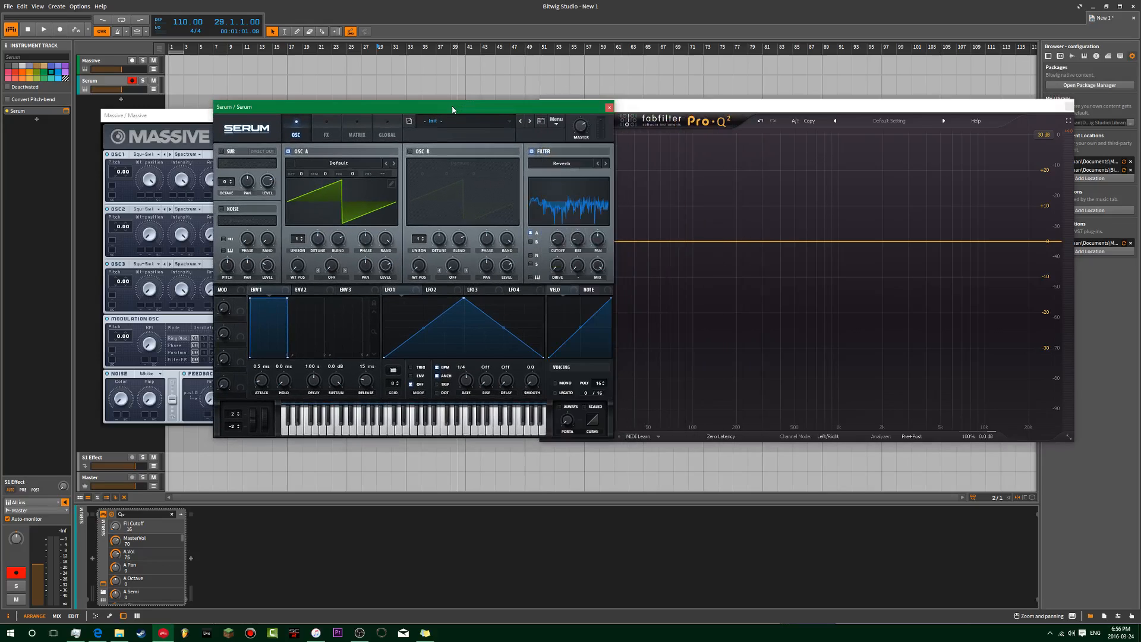
{"action": "left_click", "coordinate": [910, 227]}
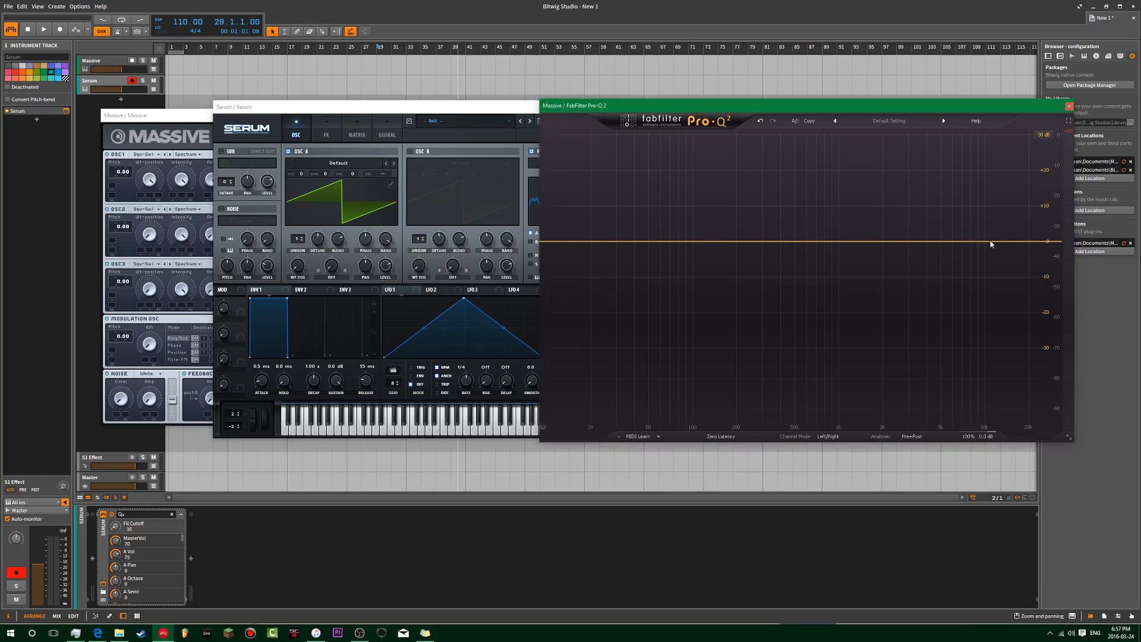
{"action": "double_click", "coordinate": [999, 235]}
{"action": "double_click", "coordinate": [968, 229]}
{"action": "double_click", "coordinate": [917, 214]}
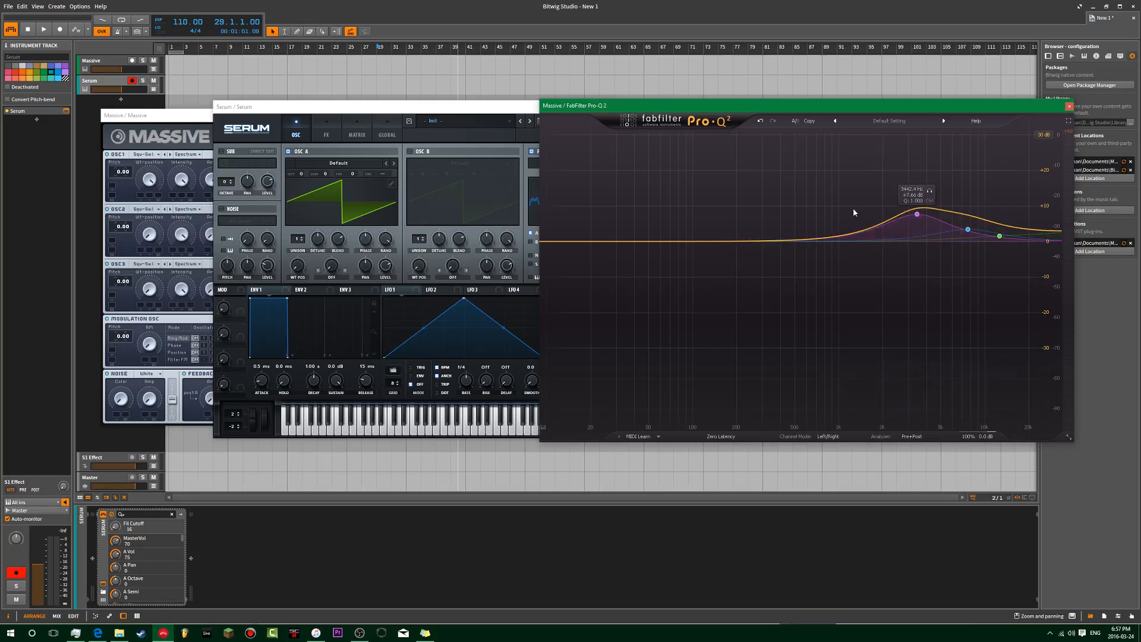
{"action": "double_click", "coordinate": [815, 209]}
{"action": "double_click", "coordinate": [756, 204]}
{"action": "double_click", "coordinate": [649, 236]}
{"action": "scroll", "coordinate": [756, 203], "scroll_direction": "up", "scroll_amount": 10}
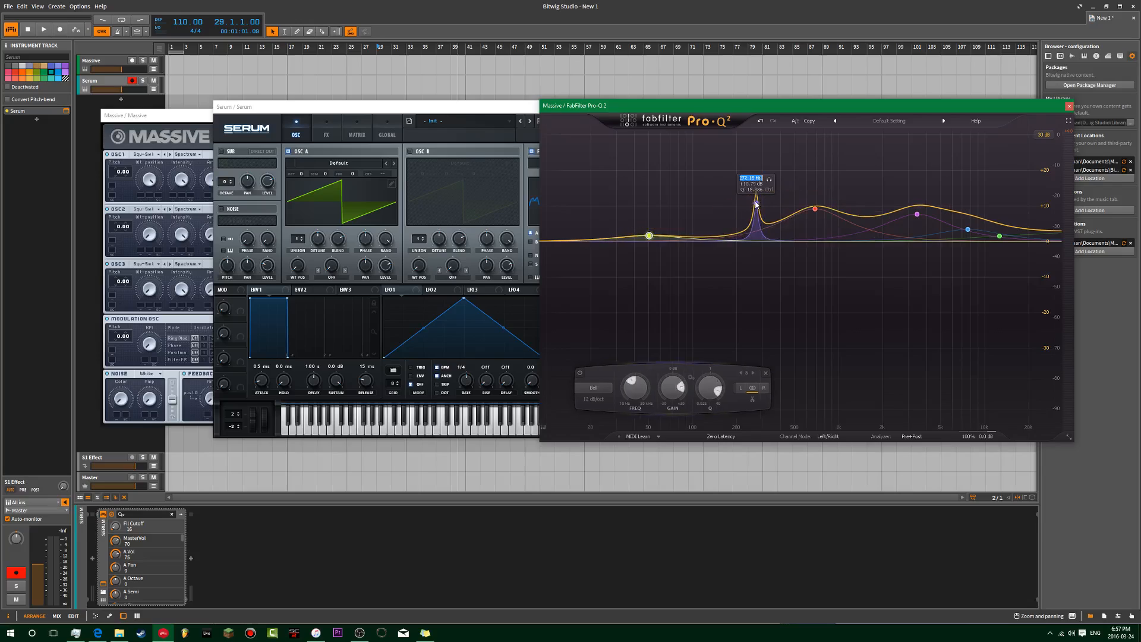
{"action": "scroll", "coordinate": [758, 205], "scroll_direction": "down", "scroll_amount": 10}
Step: Shape the bands (red at 918 Hz, deepened to about -10 dB), then shift all bands together
{"action": "left_click_drag", "start_coordinate": [758, 205], "coordinate": [750, 236]}
{"action": "left_click_drag", "start_coordinate": [817, 212], "coordinate": [819, 281]}
{"action": "left_click_drag", "start_coordinate": [919, 216], "coordinate": [913, 242]}
{"action": "left_click_drag", "start_coordinate": [1044, 178], "coordinate": [636, 288]}
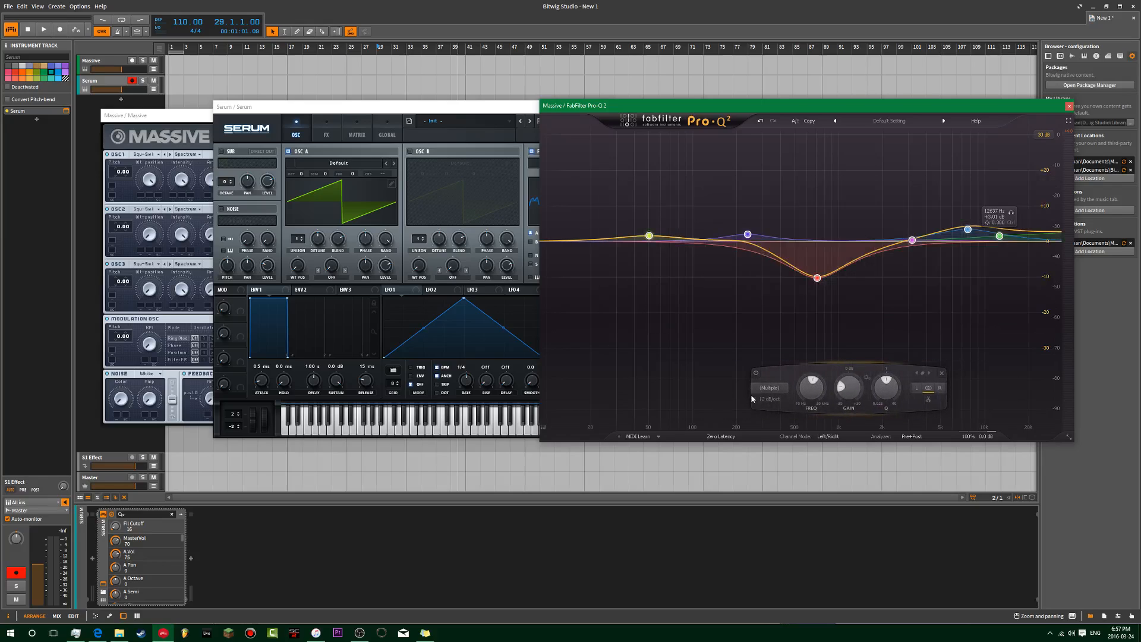
{"action": "mouse_move", "coordinate": [811, 388]}
{"action": "left_mouse_down"}
{"action": "mouse_move", "coordinate": [811, 420]}
{"action": "mouse_move", "coordinate": [810, 380]}
{"action": "left_mouse_up"}
{"action": "left_click", "coordinate": [426, 180]}
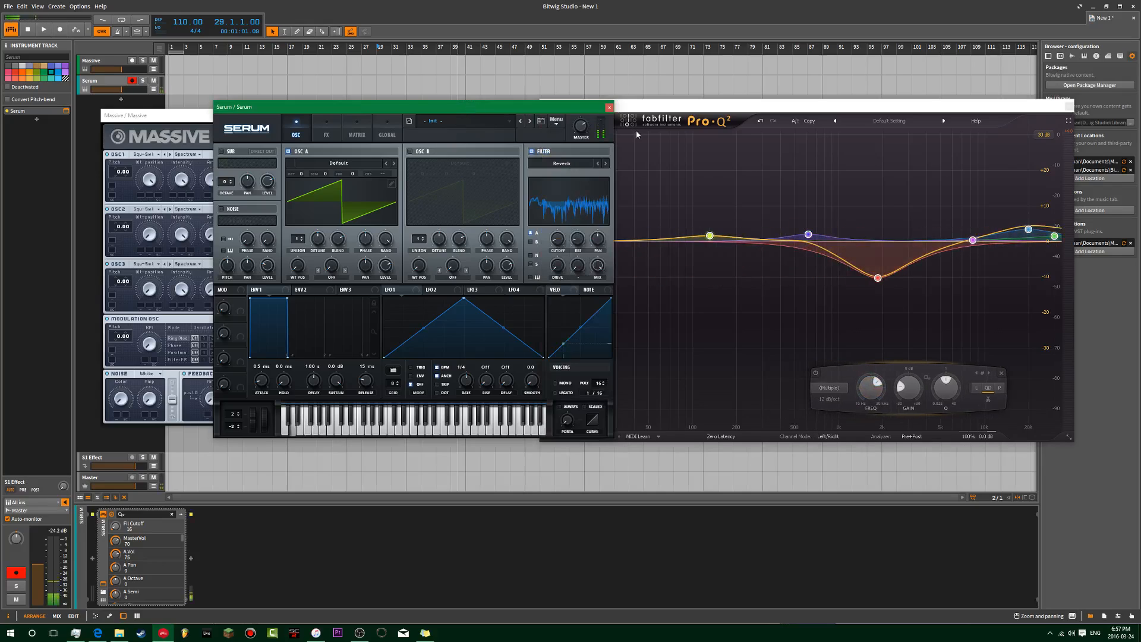
Step: Close Serum, delete the Serum track, and reset the Pro-Q 2 curve to flat
{"action": "left_click", "coordinate": [610, 107]}
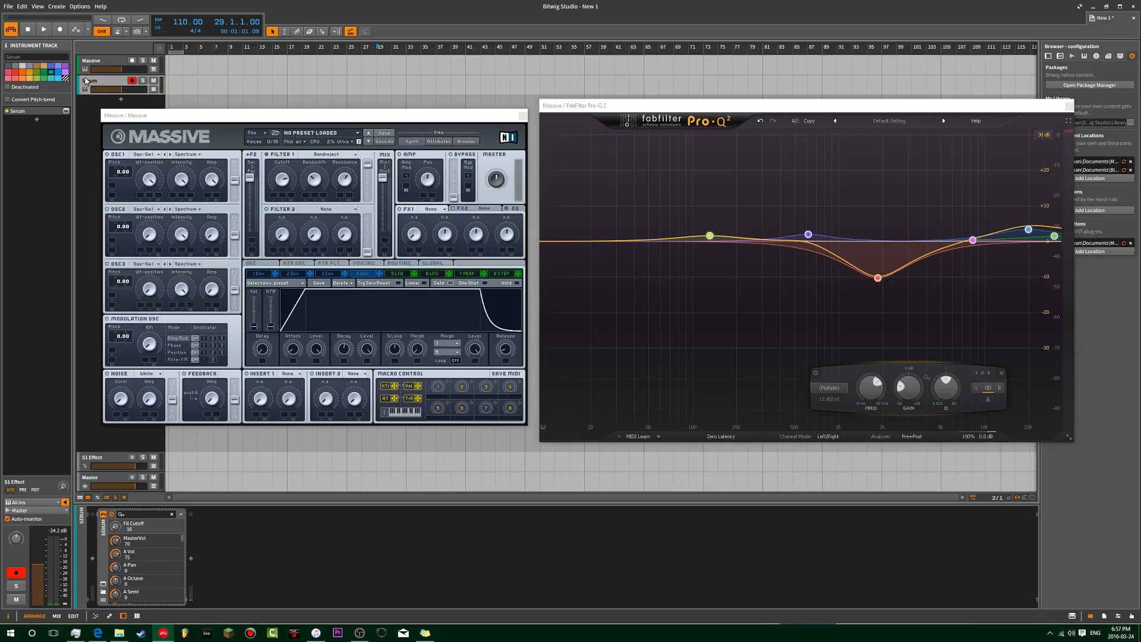
{"action": "key", "text": "Delete"}
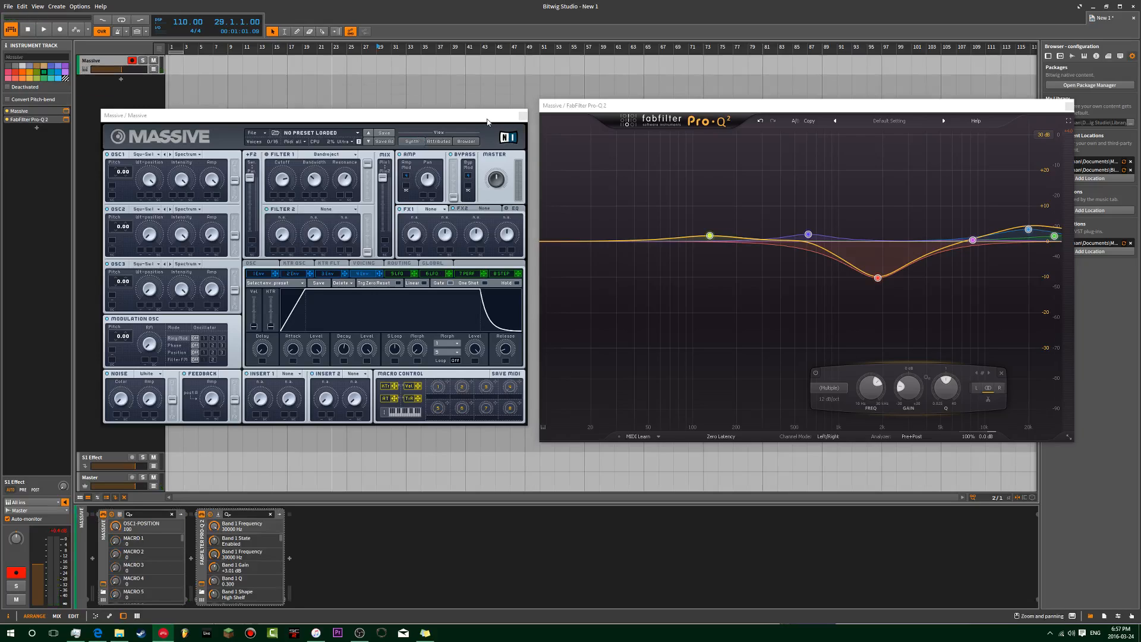
{"action": "left_click", "coordinate": [488, 119]}
{"action": "mouse_move", "coordinate": [873, 393]}
{"action": "left_mouse_down"}
{"action": "mouse_move", "coordinate": [874, 416]}
{"action": "mouse_move", "coordinate": [874, 386]}
{"action": "left_mouse_up"}
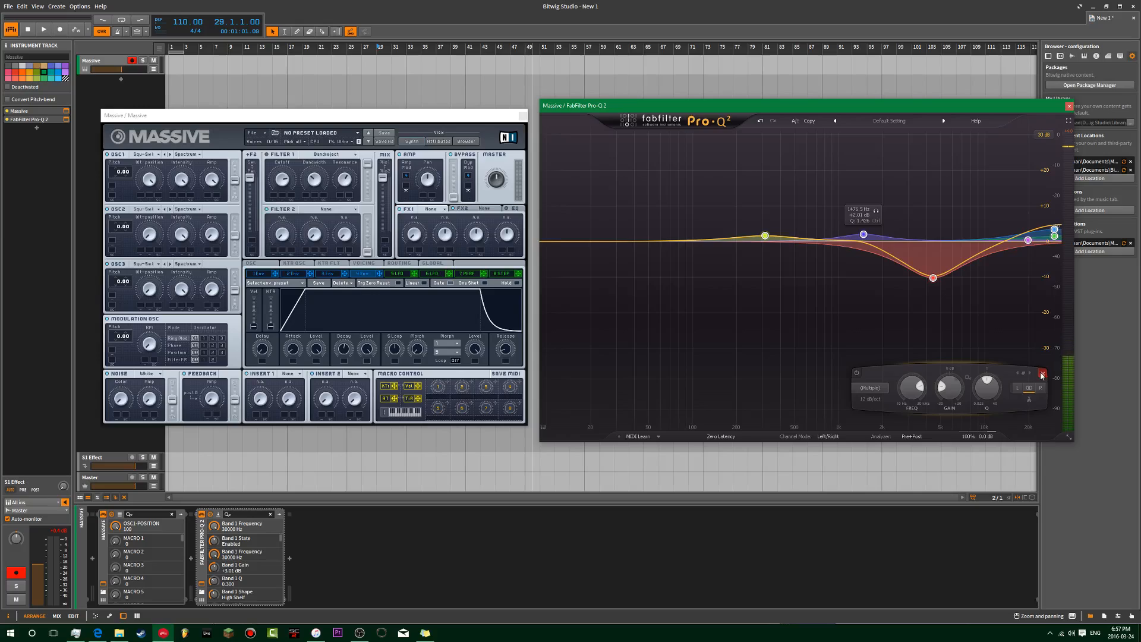
{"action": "left_click", "coordinate": [1042, 375]}
Step: Add a new instrument track hosting IL Harmor, found by searching 'har'
{"action": "double_click", "coordinate": [91, 104]}
{"action": "type", "text": "har"}
{"action": "double_click", "coordinate": [491, 274]}
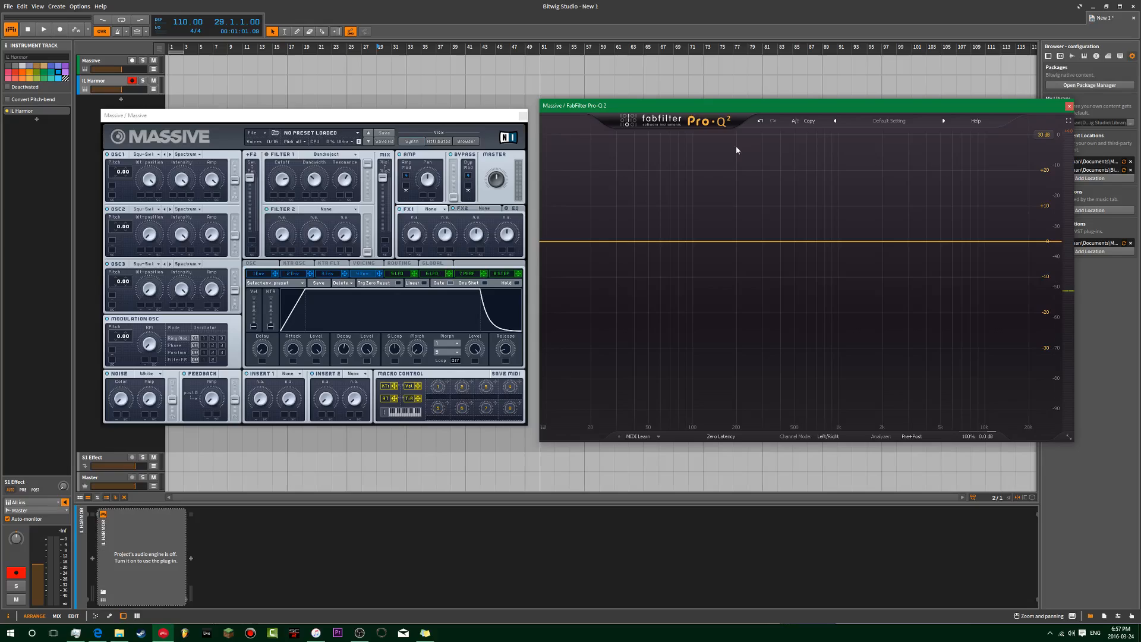
Step: Move Harmor left, widen it to show its spectrum visualizer, and set post-fx volume to 29%
{"action": "left_click", "coordinate": [442, 117]}
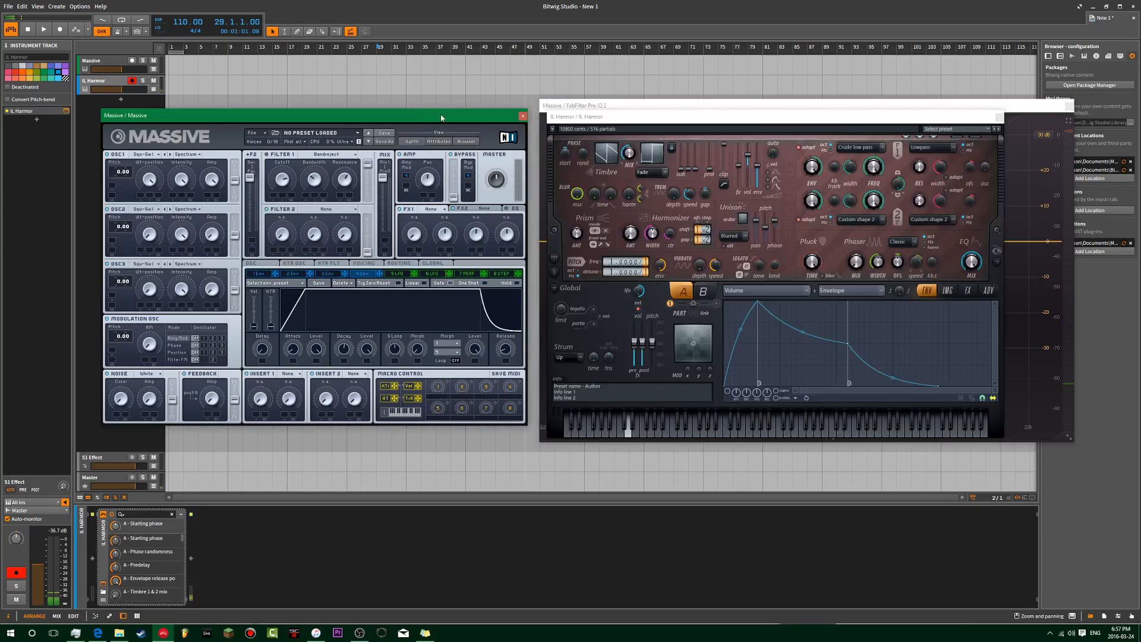
{"action": "left_click_drag", "start_coordinate": [678, 117], "coordinate": [432, 109]}
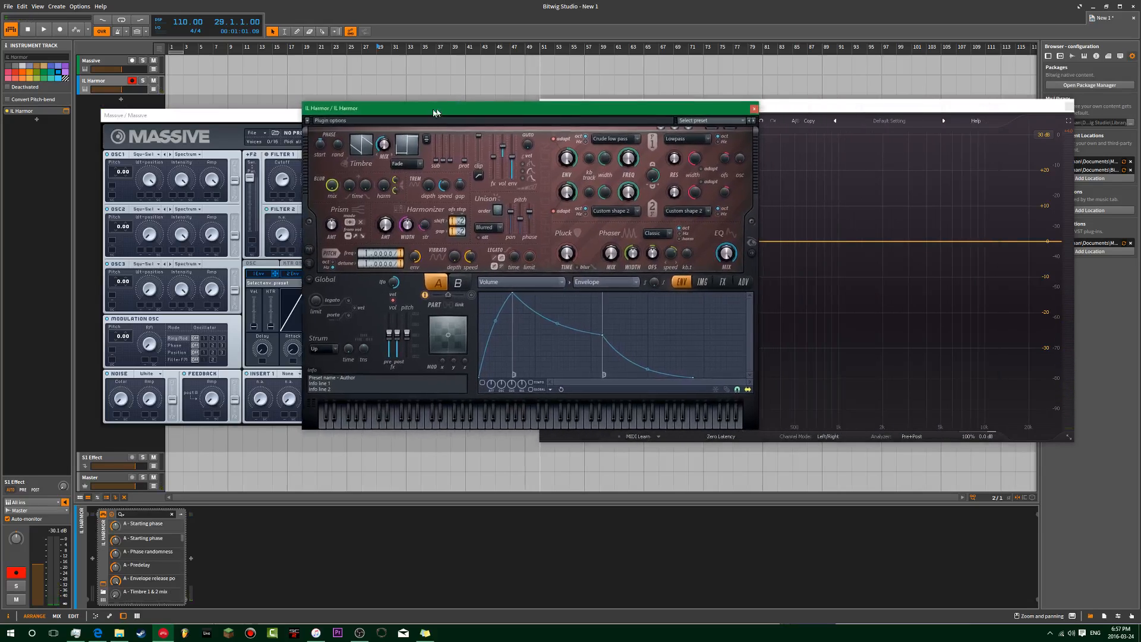
{"action": "left_click", "coordinate": [751, 254]}
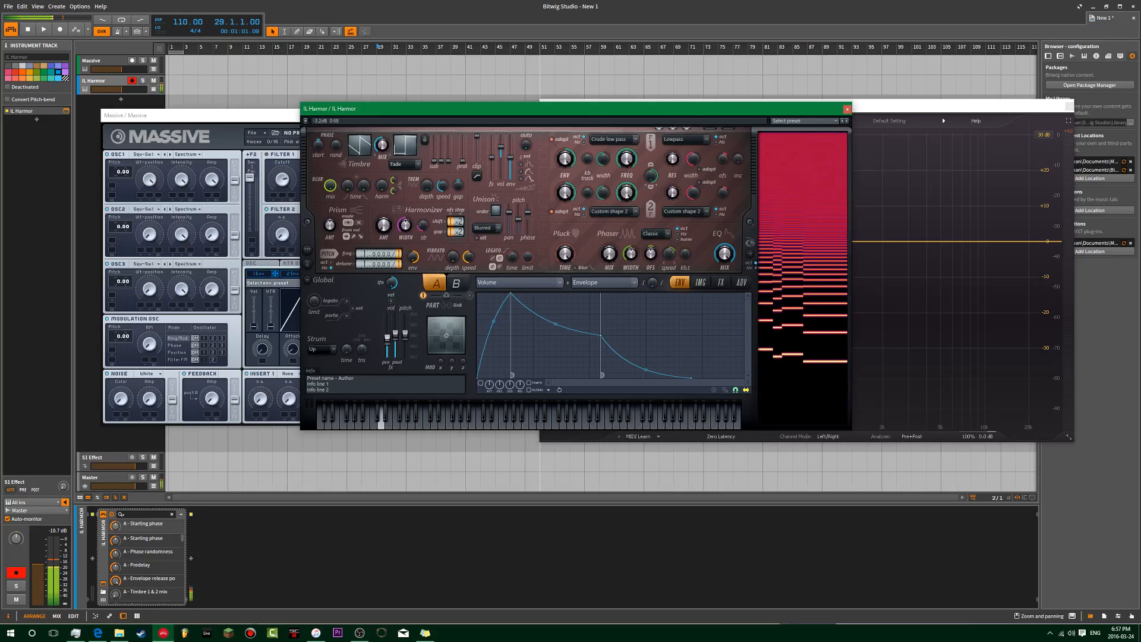
{"action": "left_click_drag", "start_coordinate": [395, 335], "coordinate": [395, 344]}
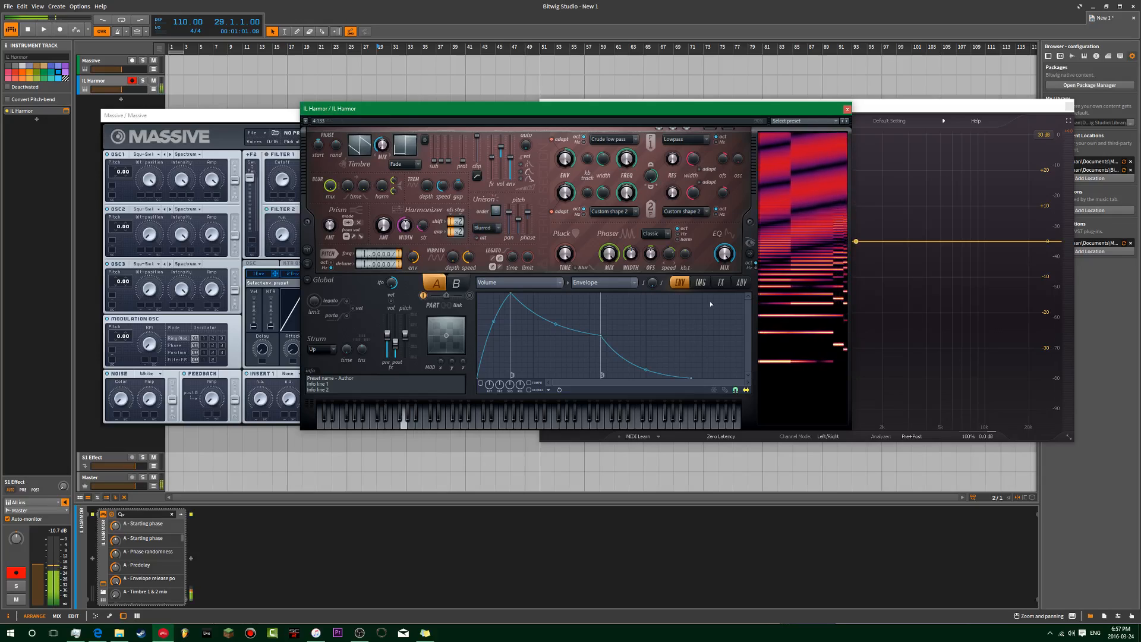
Step: Arrange the Harmor and Pro-Q 2 windows side by side, with Pro-Q 2 in front
{"action": "left_click_drag", "start_coordinate": [710, 109], "coordinate": [554, 123]}
{"action": "left_click_drag", "start_coordinate": [783, 115], "coordinate": [863, 102]}
{"action": "left_click_drag", "start_coordinate": [566, 126], "coordinate": [429, 113]}
{"action": "left_click_drag", "start_coordinate": [766, 100], "coordinate": [648, 120]}
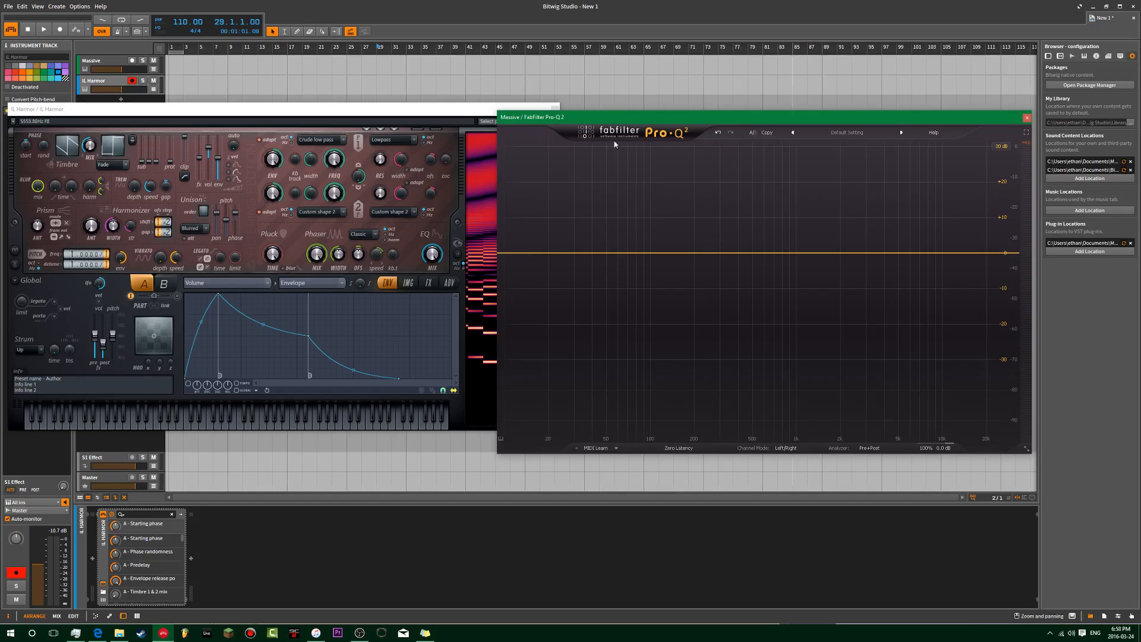
Step: Close the IL Harmor plugin window and delete the IL Harmor track
{"action": "left_click_drag", "start_coordinate": [620, 118], "coordinate": [728, 113]}
{"action": "left_click", "coordinate": [504, 106]}
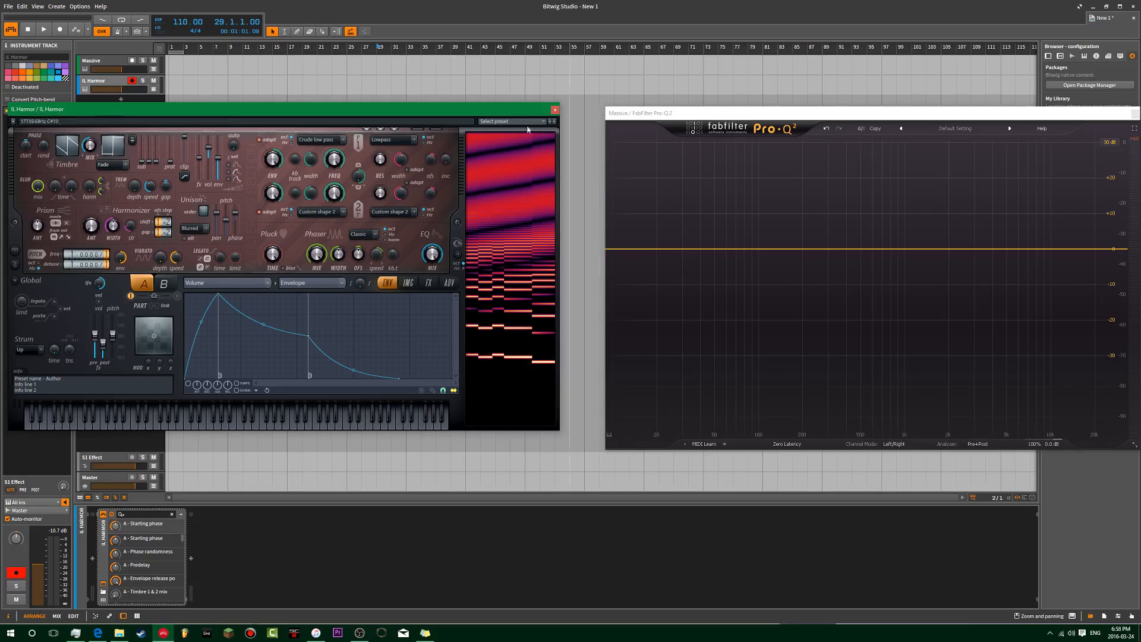
{"action": "left_click", "coordinate": [555, 109]}
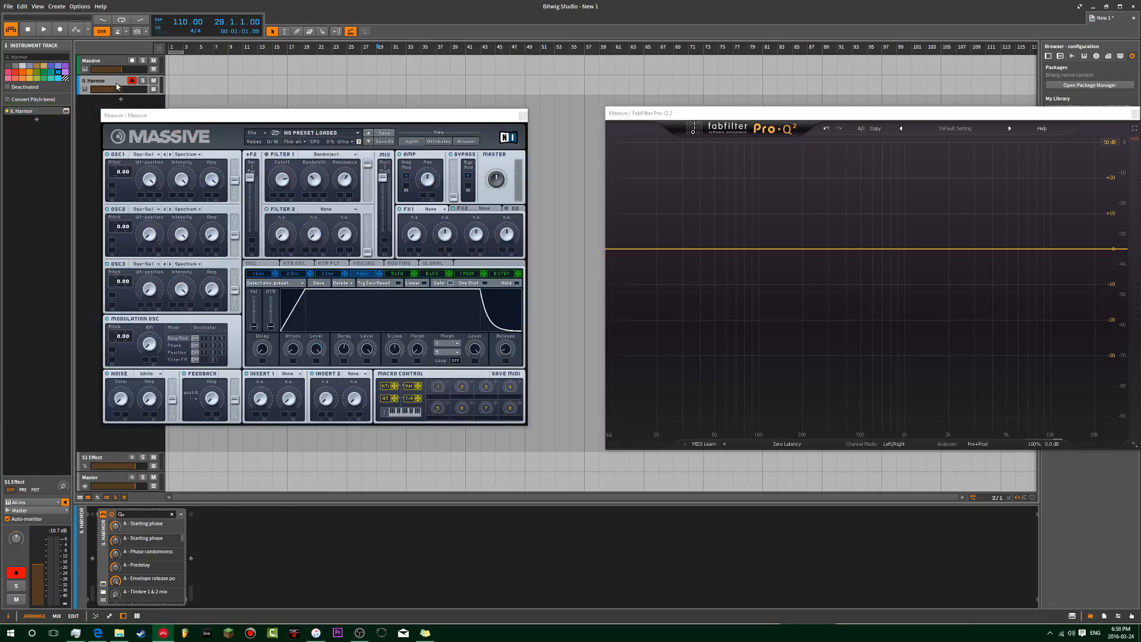
{"action": "key", "text": "Delete"}
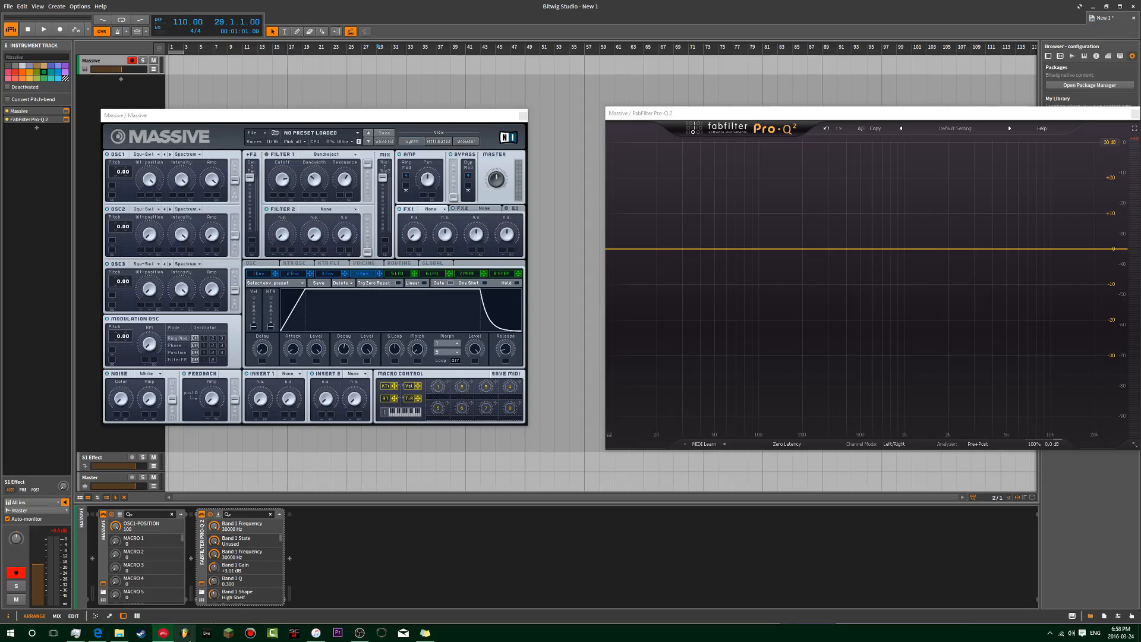
Step: Arrange the Massive and Pro-Q 2 windows side by side
{"action": "left_click_drag", "start_coordinate": [728, 113], "coordinate": [599, 85]}
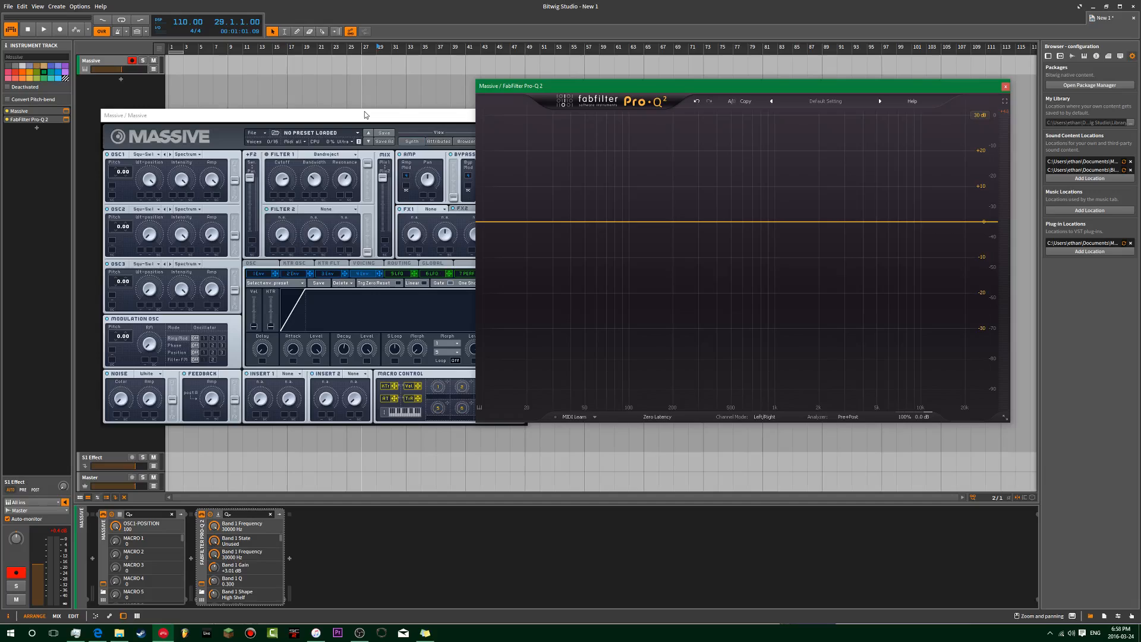
{"action": "left_click_drag", "start_coordinate": [365, 112], "coordinate": [399, 108]}
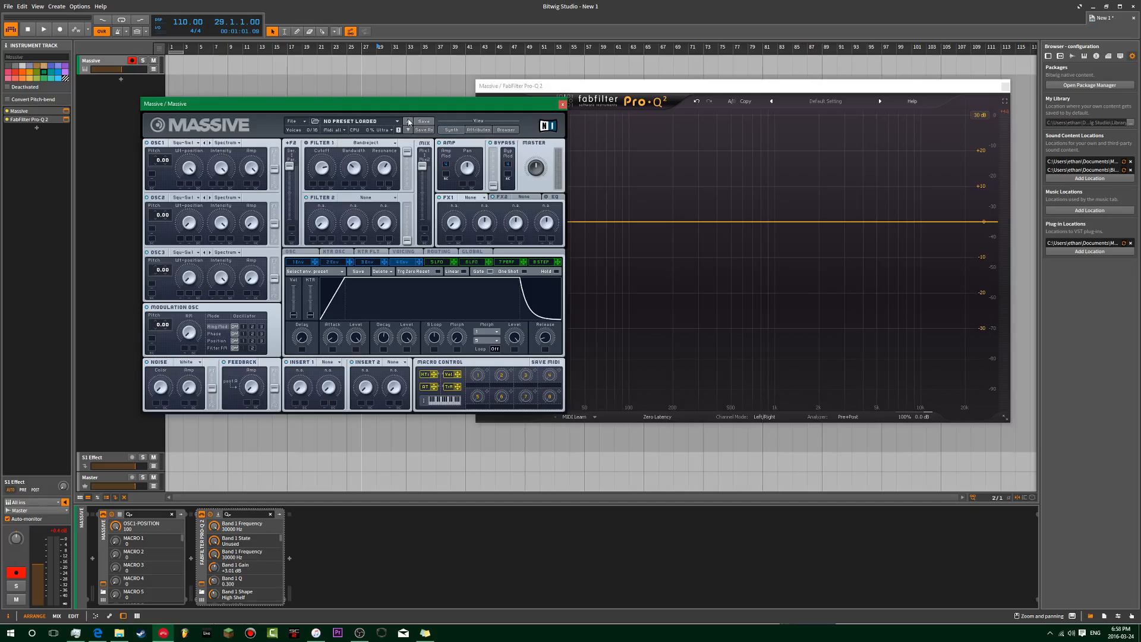
{"action": "left_click", "coordinate": [613, 87]}
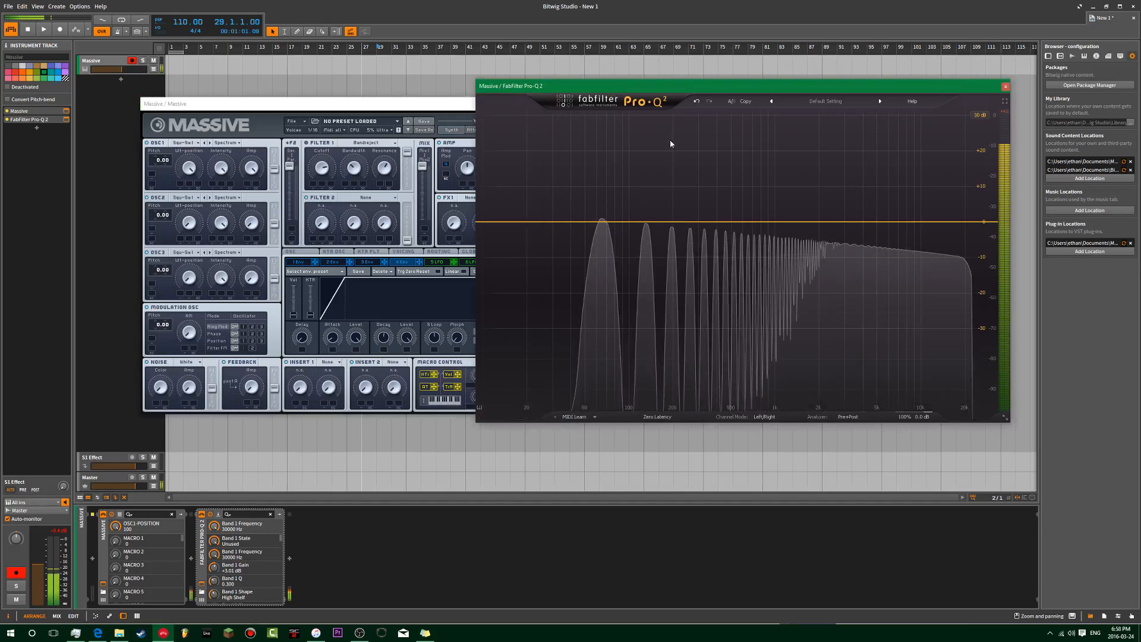
{"action": "left_click", "coordinate": [429, 104]}
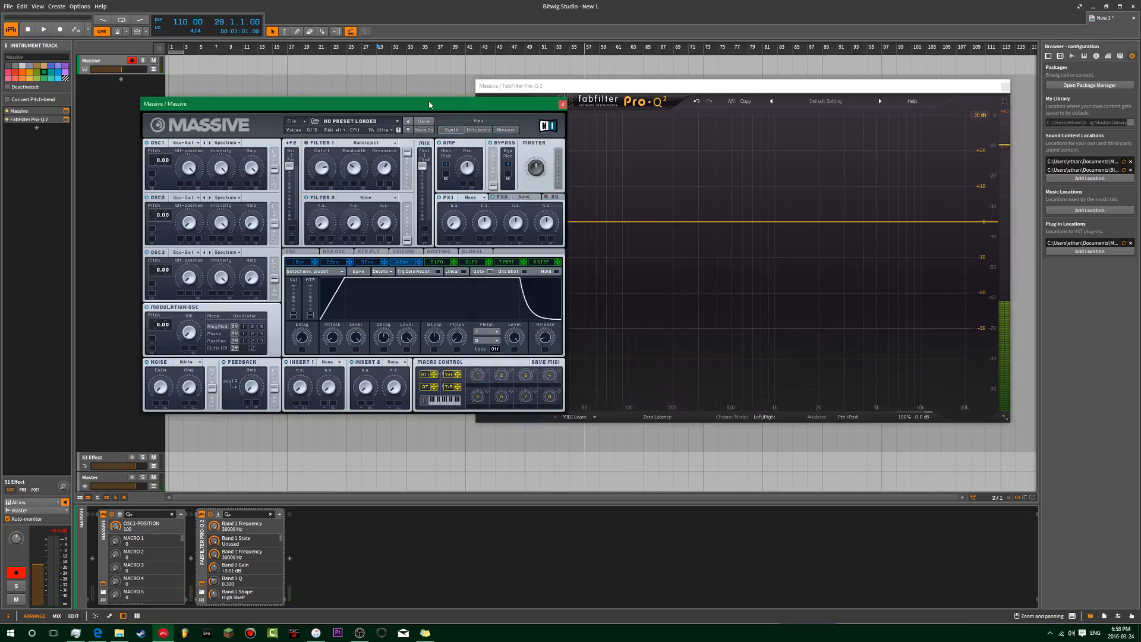
{"action": "mouse_move", "coordinate": [430, 105]}
{"action": "left_mouse_down"}
{"action": "mouse_move", "coordinate": [498, 105]}
{"action": "mouse_move", "coordinate": [431, 121]}
{"action": "left_mouse_up"}
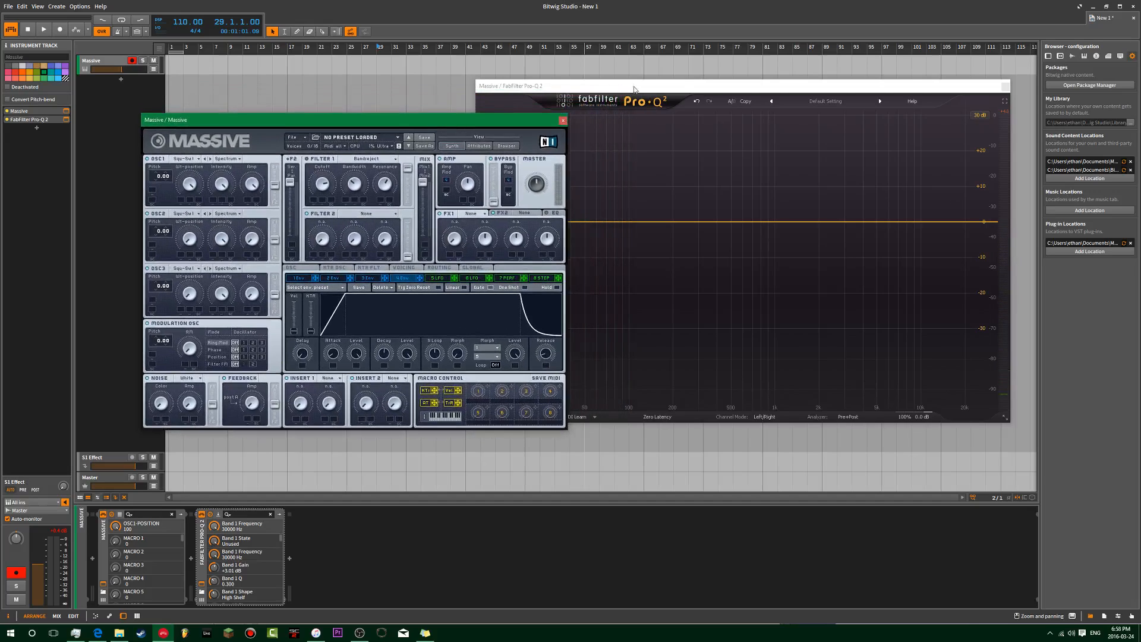
{"action": "left_click_drag", "start_coordinate": [635, 87], "coordinate": [718, 84]}
{"action": "left_click_drag", "start_coordinate": [526, 124], "coordinate": [528, 97]}
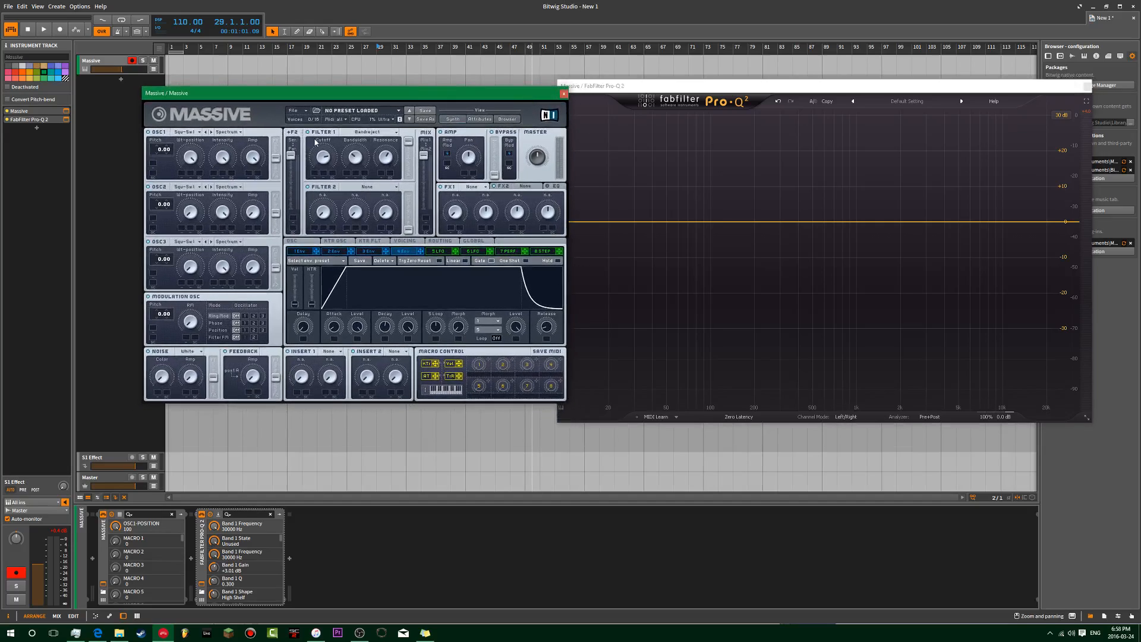
Step: Leave Filter 1 on Bandreject and nudge the Massive and Pro-Q 2 windows into place
{"action": "left_click", "coordinate": [384, 133]}
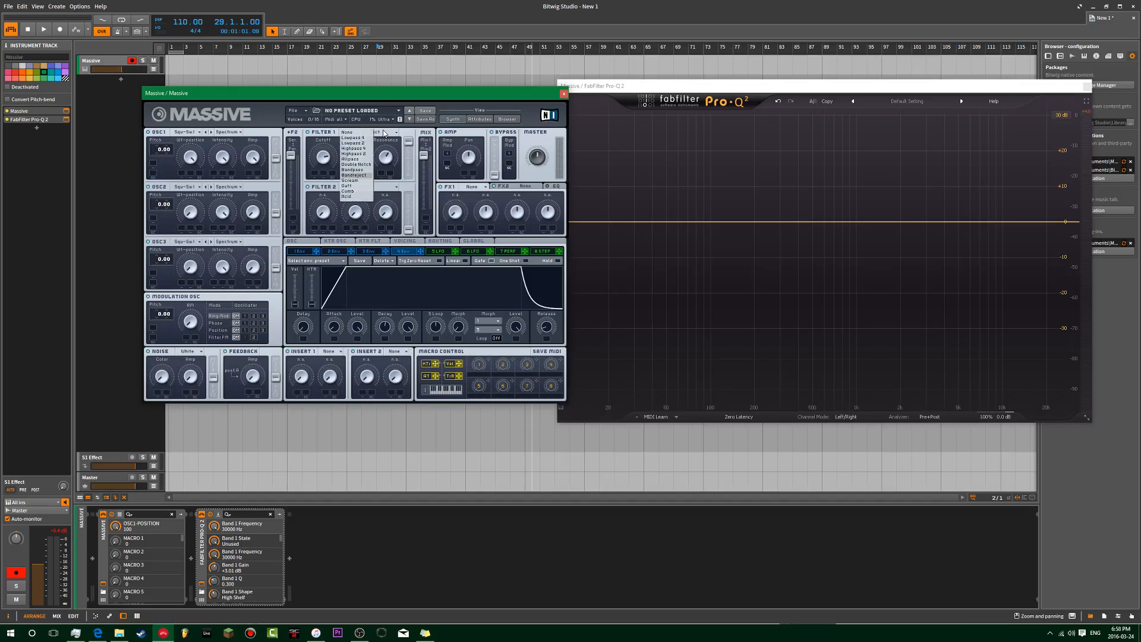
{"action": "left_click", "coordinate": [385, 96]}
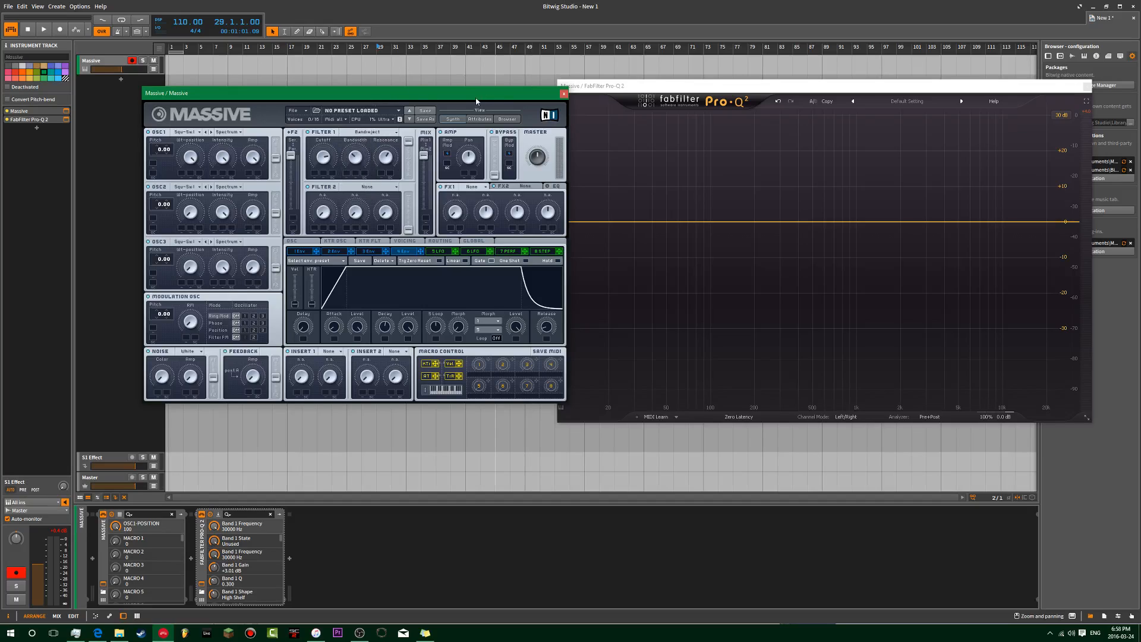
{"action": "left_click_drag", "start_coordinate": [477, 101], "coordinate": [449, 88]}
{"action": "left_click_drag", "start_coordinate": [631, 86], "coordinate": [615, 86]}
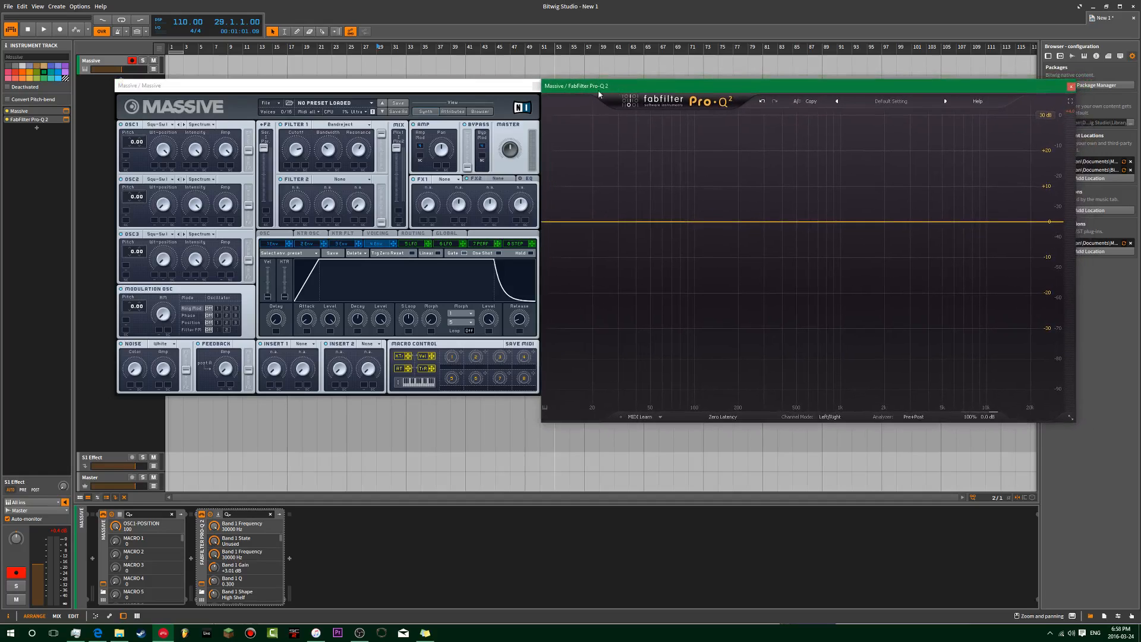
{"action": "left_click", "coordinate": [451, 82]}
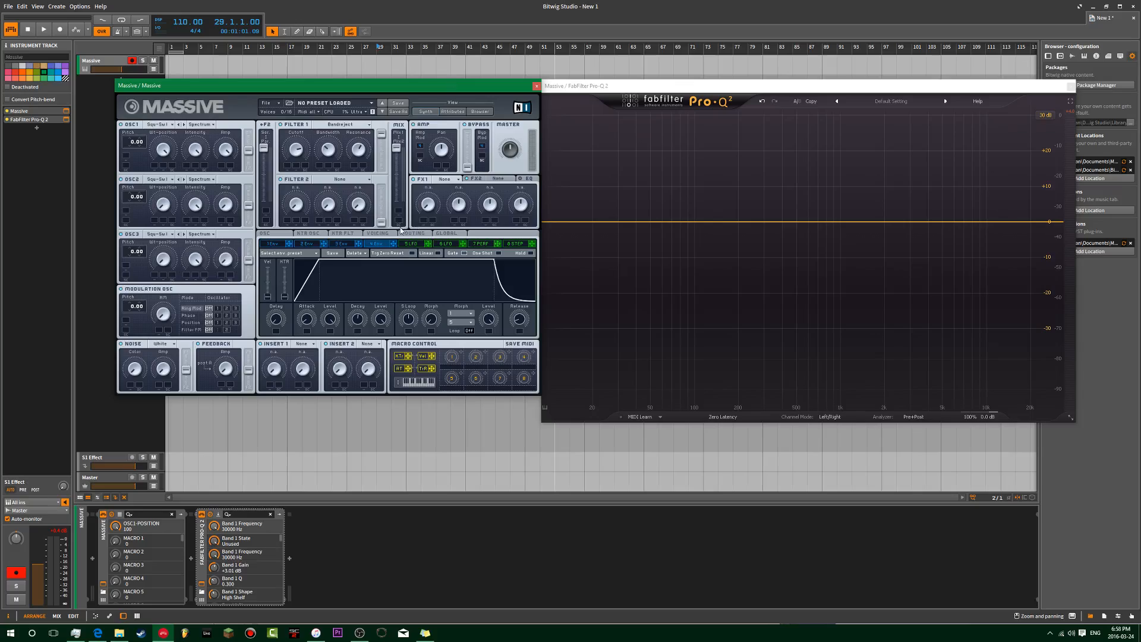
Step: Switch Filter 1 to Lowpass 4, set resonance to 88, and sweep the cutoff fully open then down to zero
{"action": "left_click", "coordinate": [345, 125]}
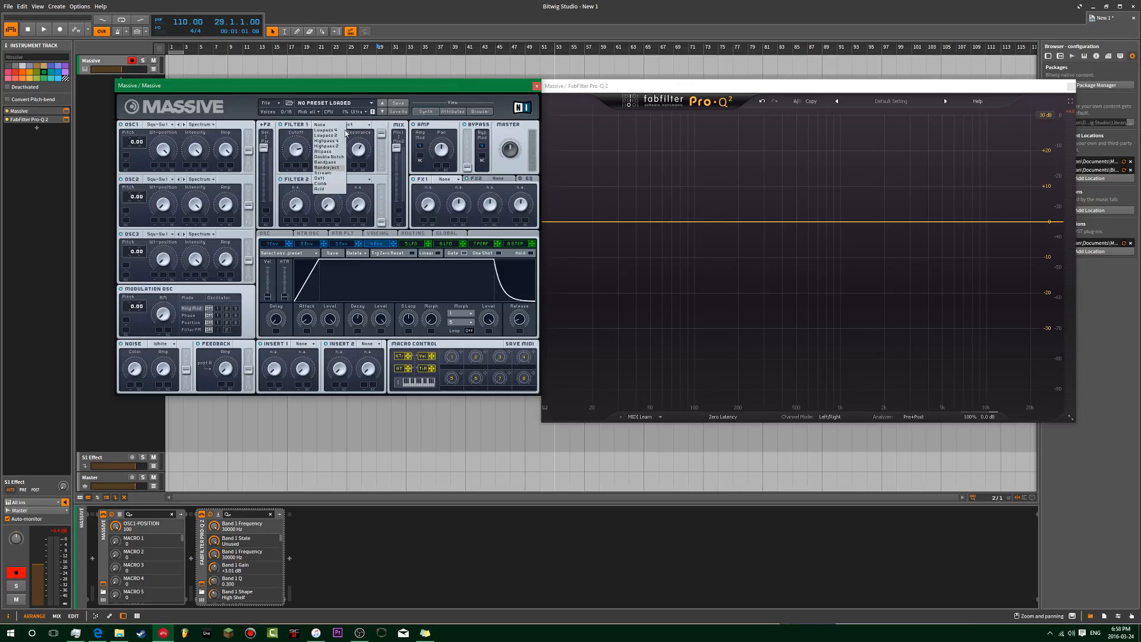
{"action": "left_click", "coordinate": [337, 132]}
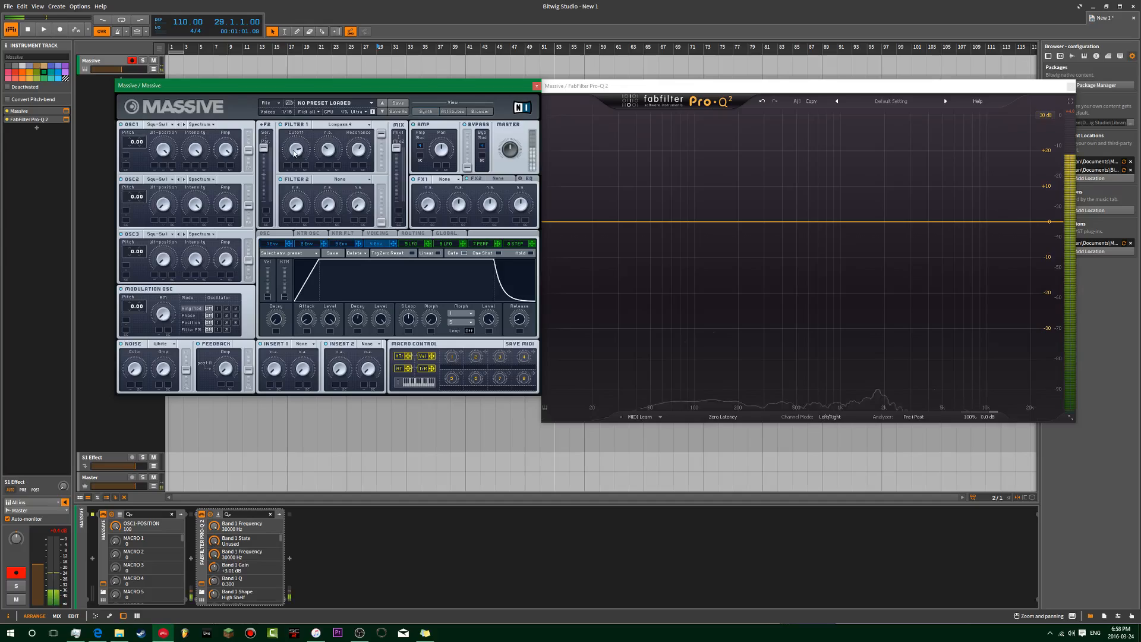
{"action": "left_click_drag", "start_coordinate": [293, 151], "coordinate": [285, 177]}
{"action": "left_click_drag", "start_coordinate": [359, 149], "coordinate": [369, 115]}
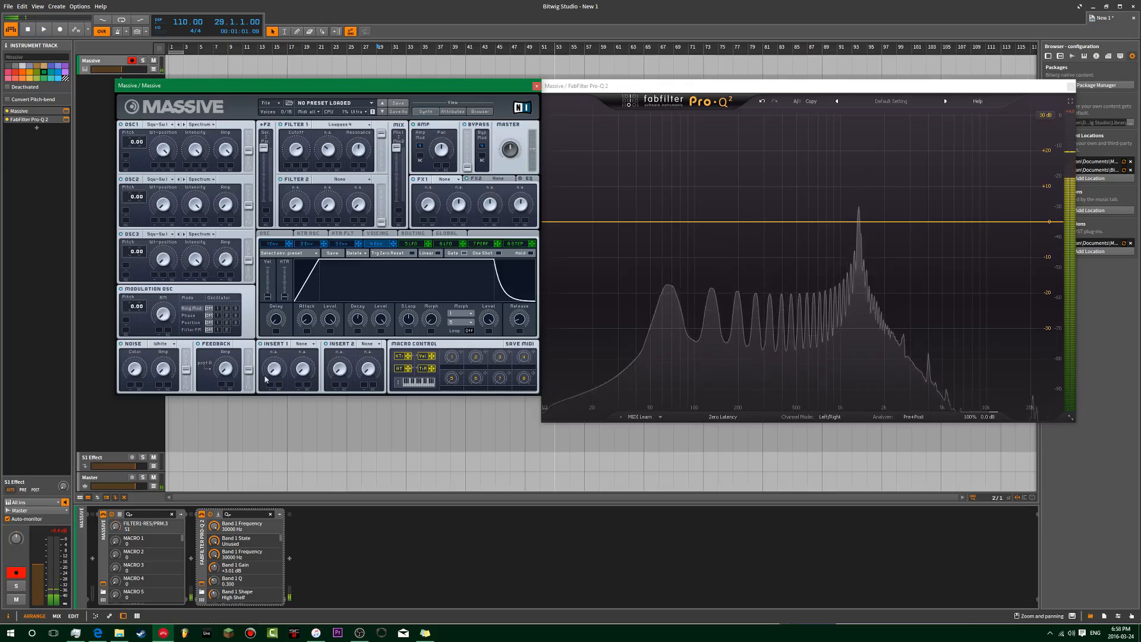
{"action": "left_click_drag", "start_coordinate": [300, 157], "coordinate": [324, 89]}
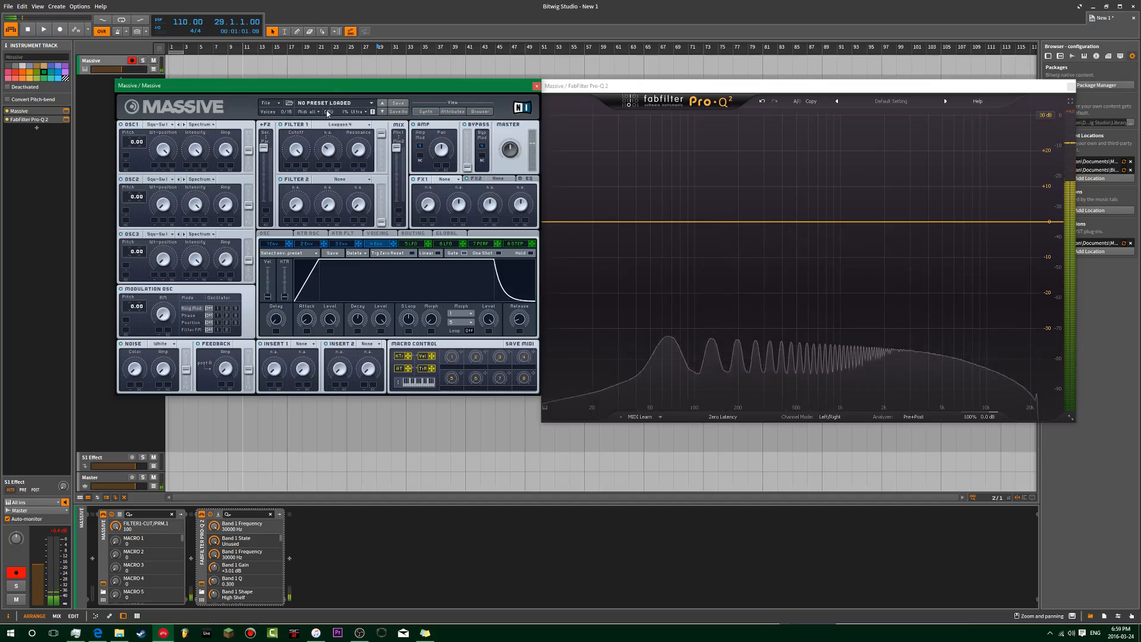
{"action": "left_click_drag", "start_coordinate": [295, 158], "coordinate": [335, 125]}
Step: Compare Filter 1 types Lowpass 2, Lowpass 4, Highpass 4, Highpass 2 and Allpass
{"action": "left_click", "coordinate": [340, 124]}
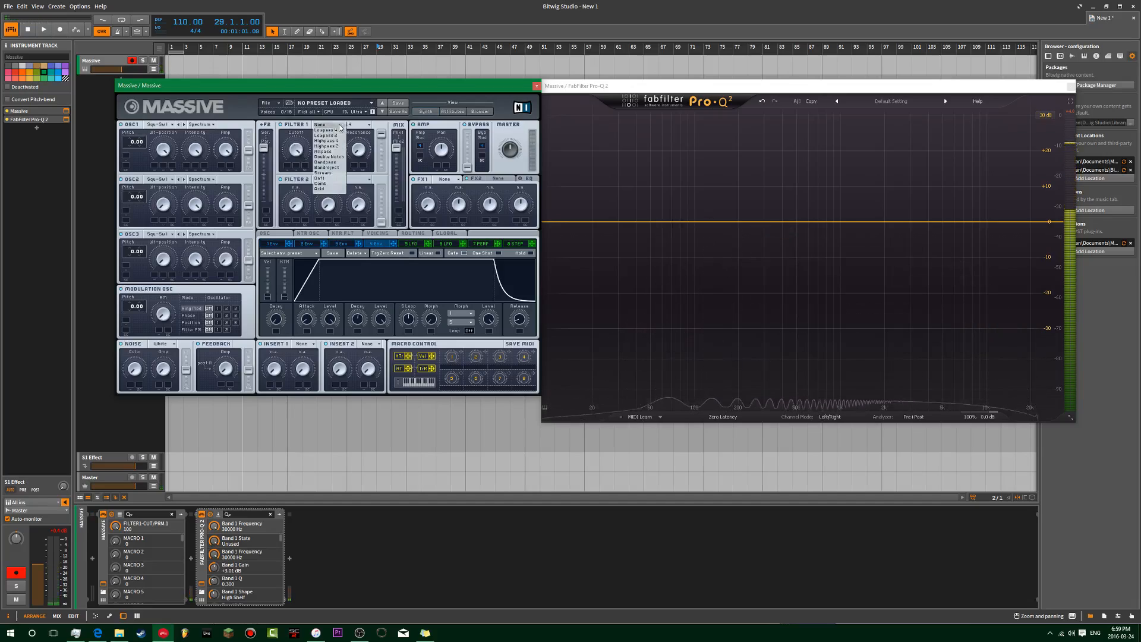
{"action": "left_click", "coordinate": [338, 136]}
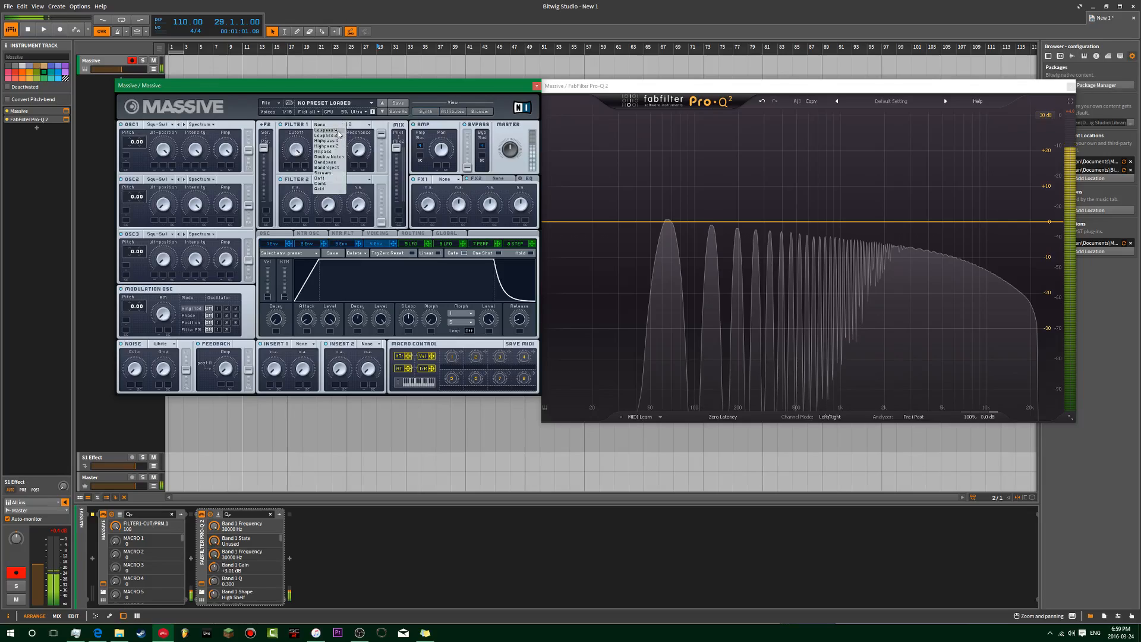
{"action": "left_click", "coordinate": [338, 131]}
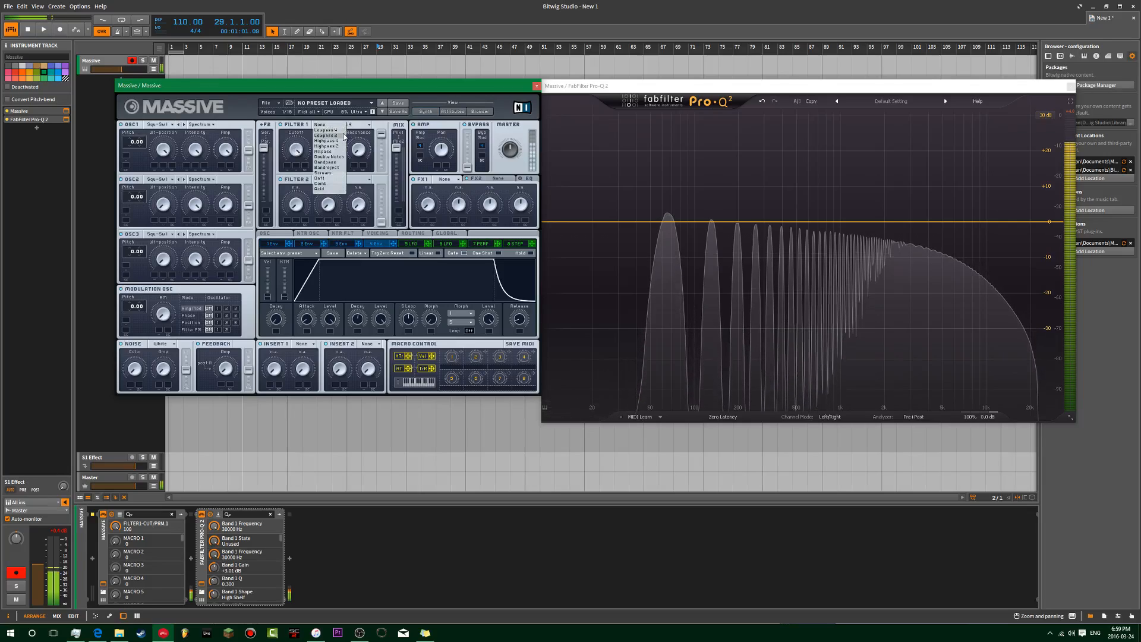
{"action": "left_click", "coordinate": [340, 136]}
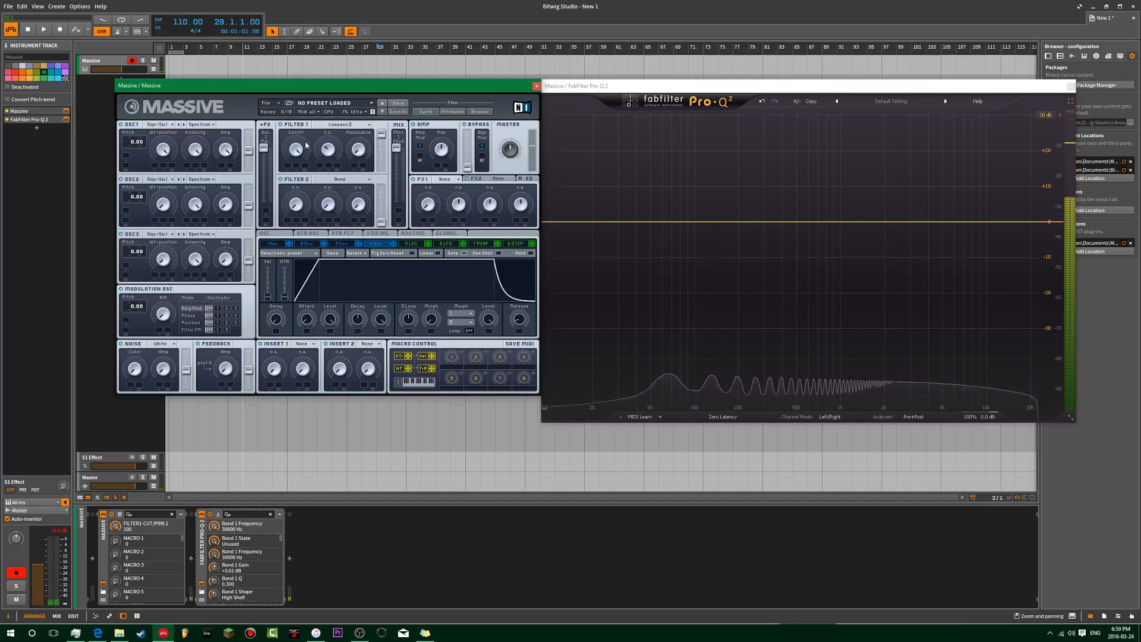
{"action": "left_click", "coordinate": [355, 124]}
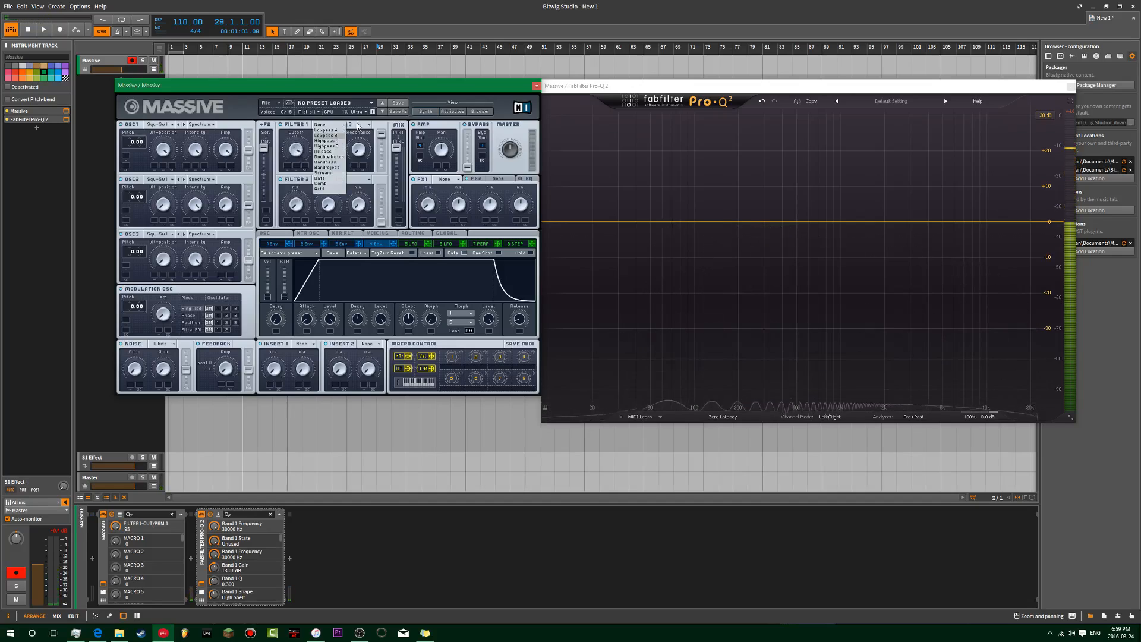
{"action": "left_click", "coordinate": [340, 142]}
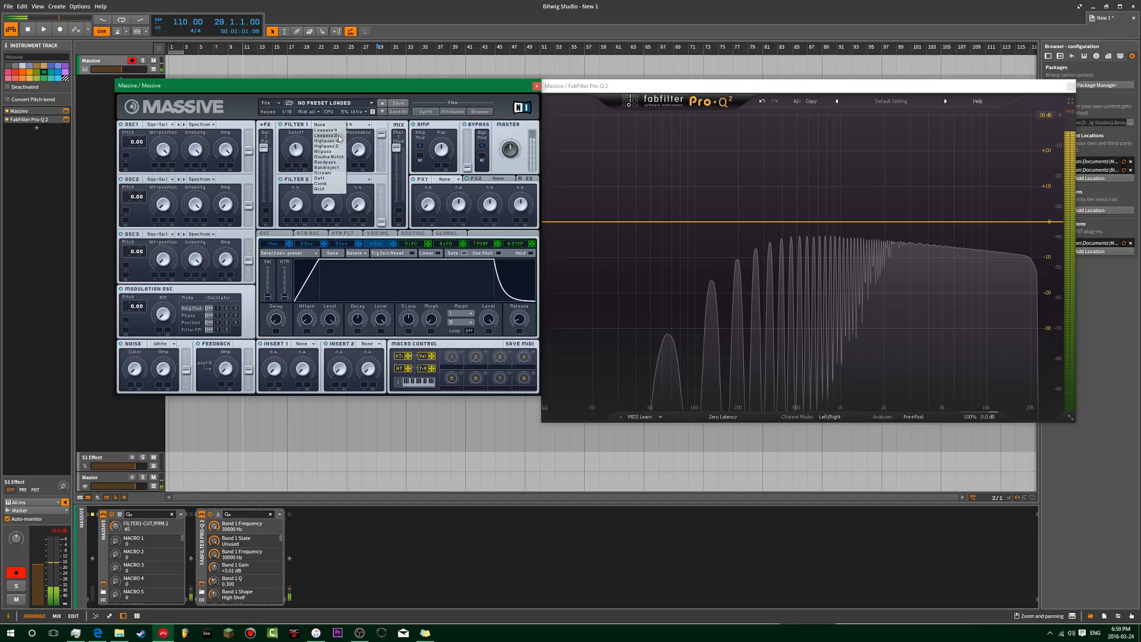
{"action": "left_click", "coordinate": [336, 146]}
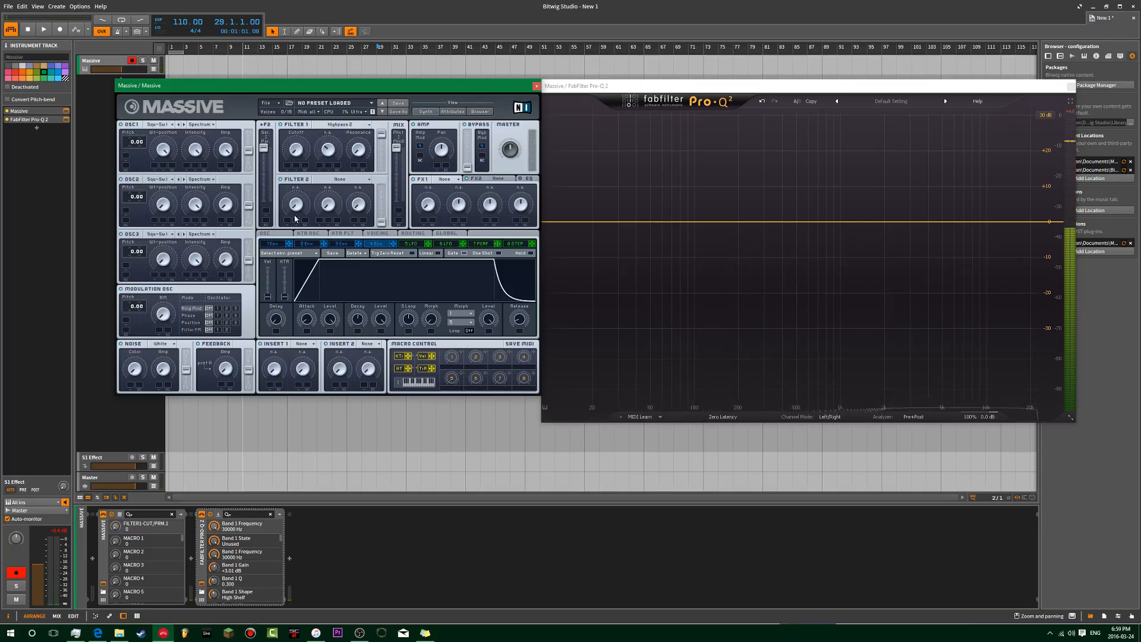
{"action": "left_click", "coordinate": [338, 152]}
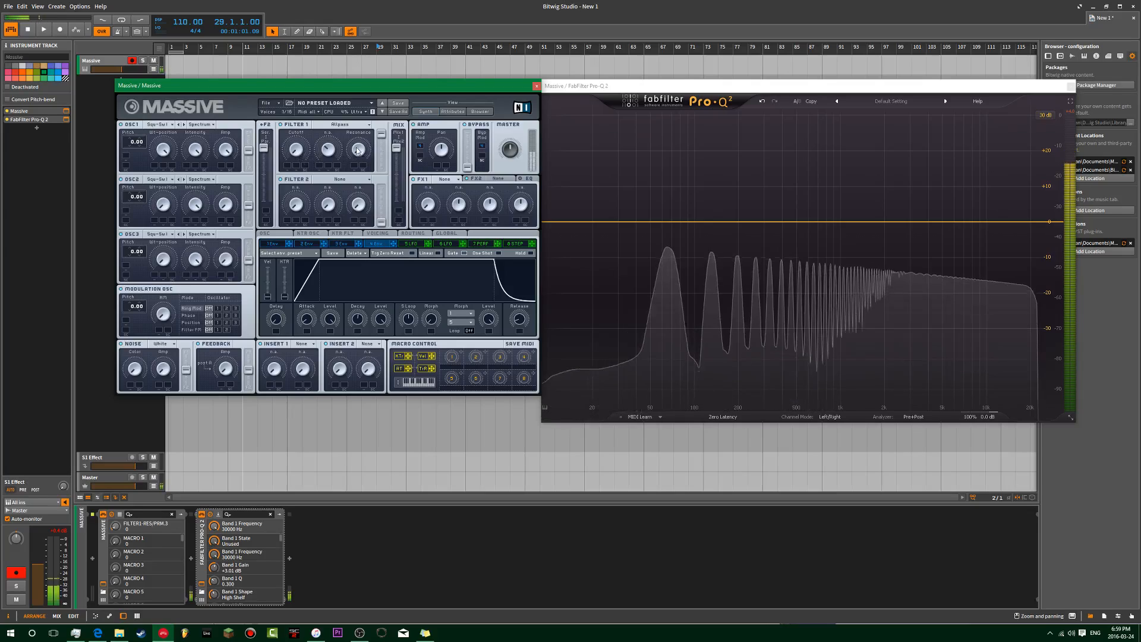
Step: Set the Allpass cutoff near 70 and resonance to 93, and add a Pro-Q 2 bell boost around 585 Hz
{"action": "left_click_drag", "start_coordinate": [302, 136], "coordinate": [338, 95]}
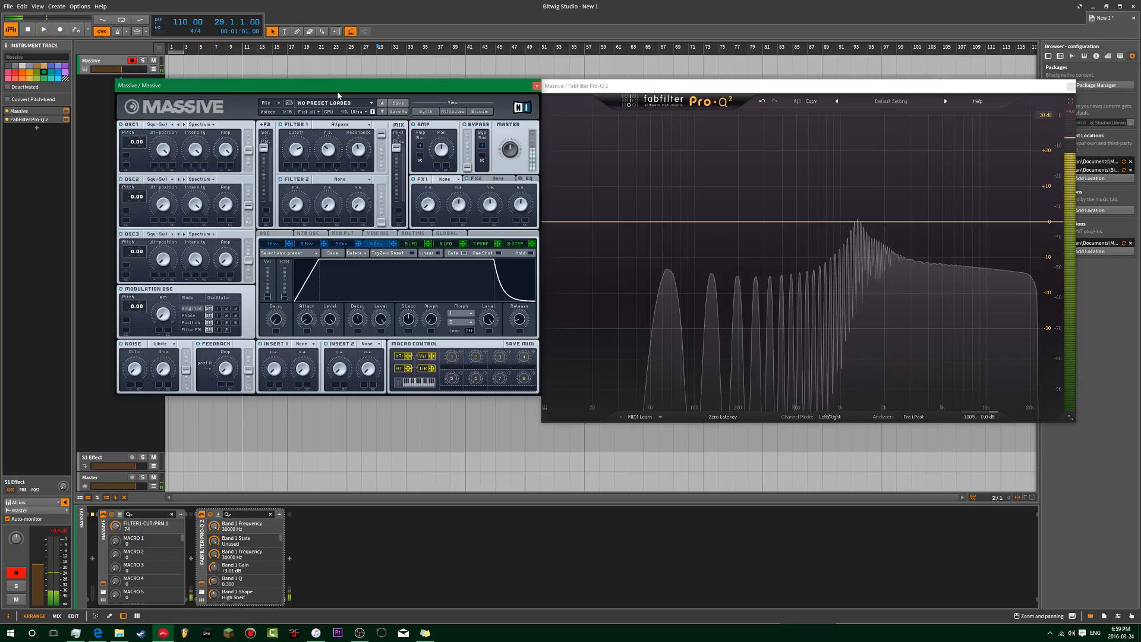
{"action": "left_click_drag", "start_coordinate": [364, 132], "coordinate": [365, 115]}
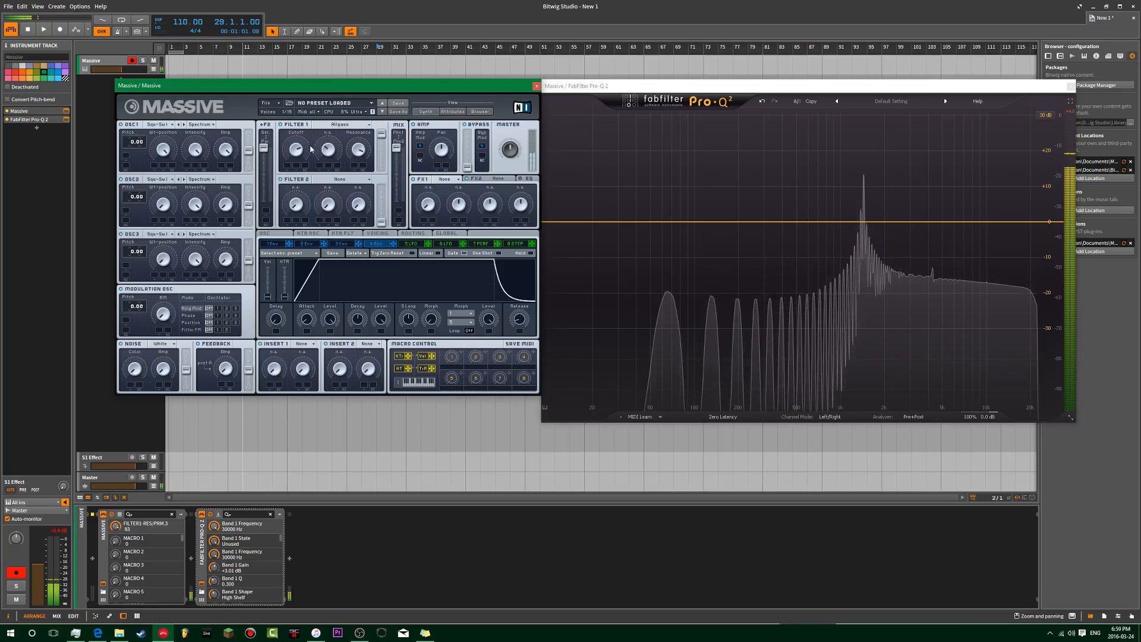
{"action": "left_click_drag", "start_coordinate": [298, 154], "coordinate": [346, 119]}
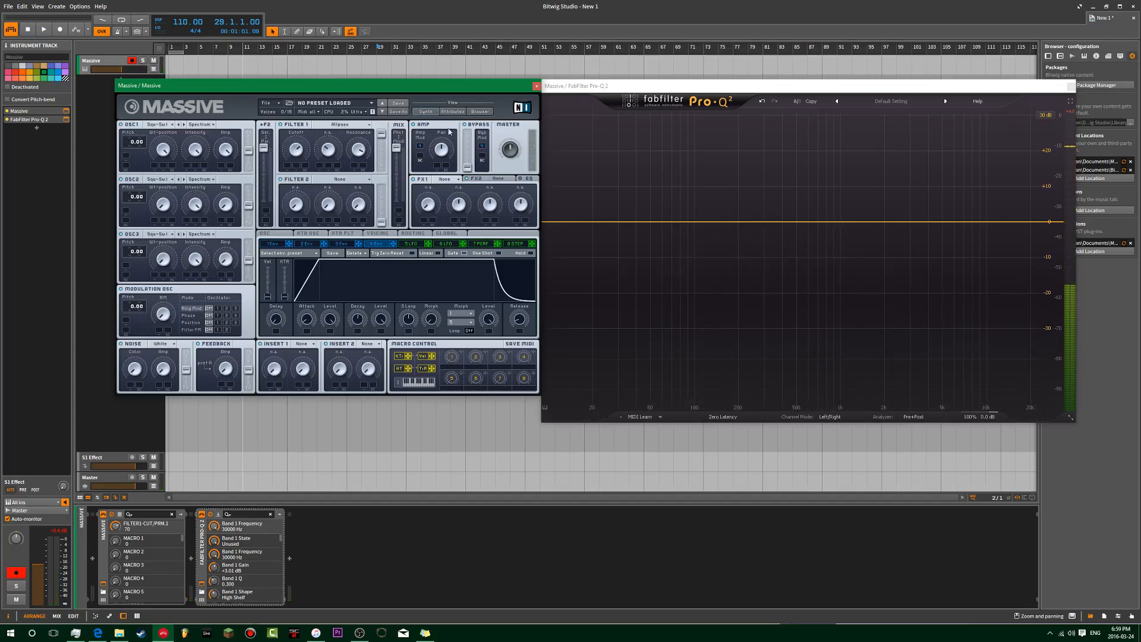
{"action": "left_click_drag", "start_coordinate": [816, 222], "coordinate": [807, 180]}
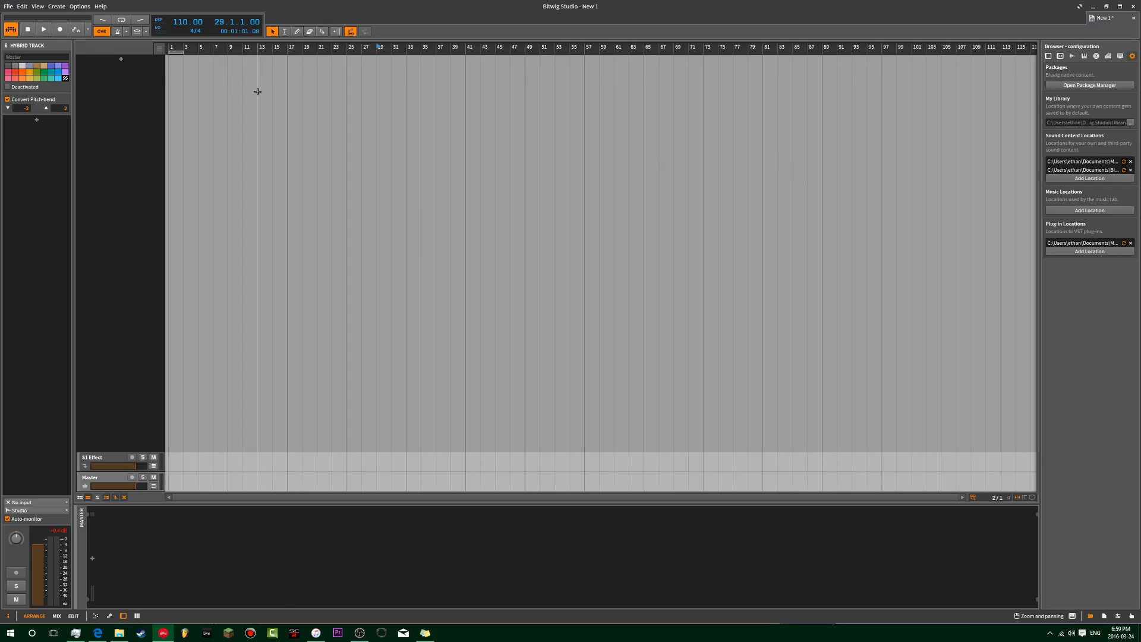
Step: Undo to restore the Massive track, reopen Massive and Pro-Q 2, and delete the bell band
{"action": "key", "text": "ctrl+z"}
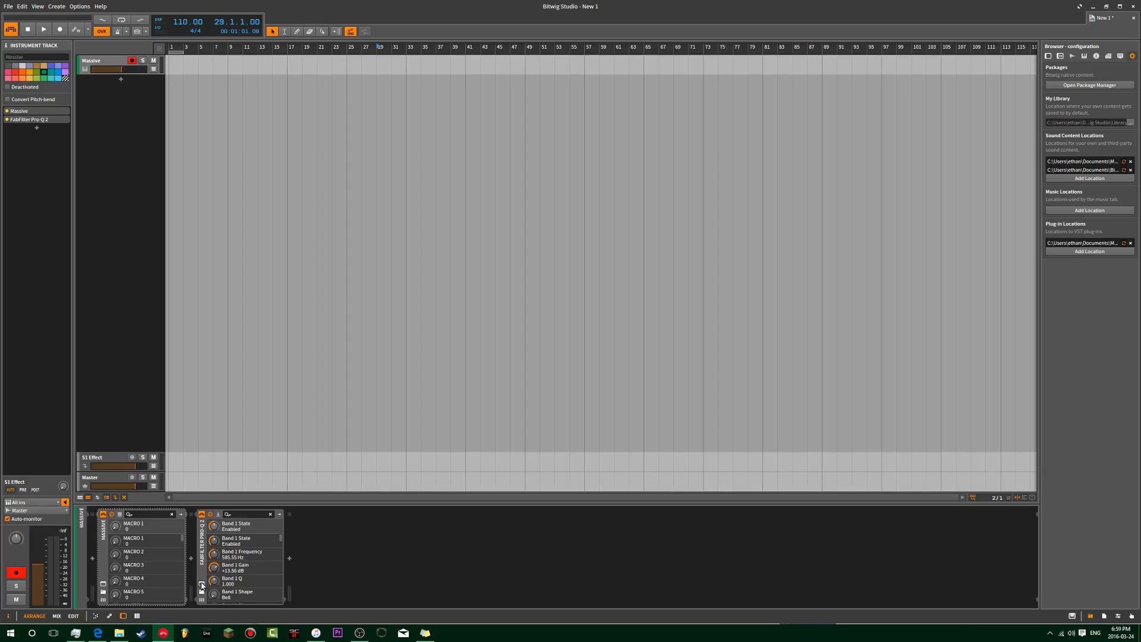
{"action": "left_click", "coordinate": [202, 585]}
{"action": "left_click", "coordinate": [102, 584]}
{"action": "left_click_drag", "start_coordinate": [729, 235], "coordinate": [205, 113]}
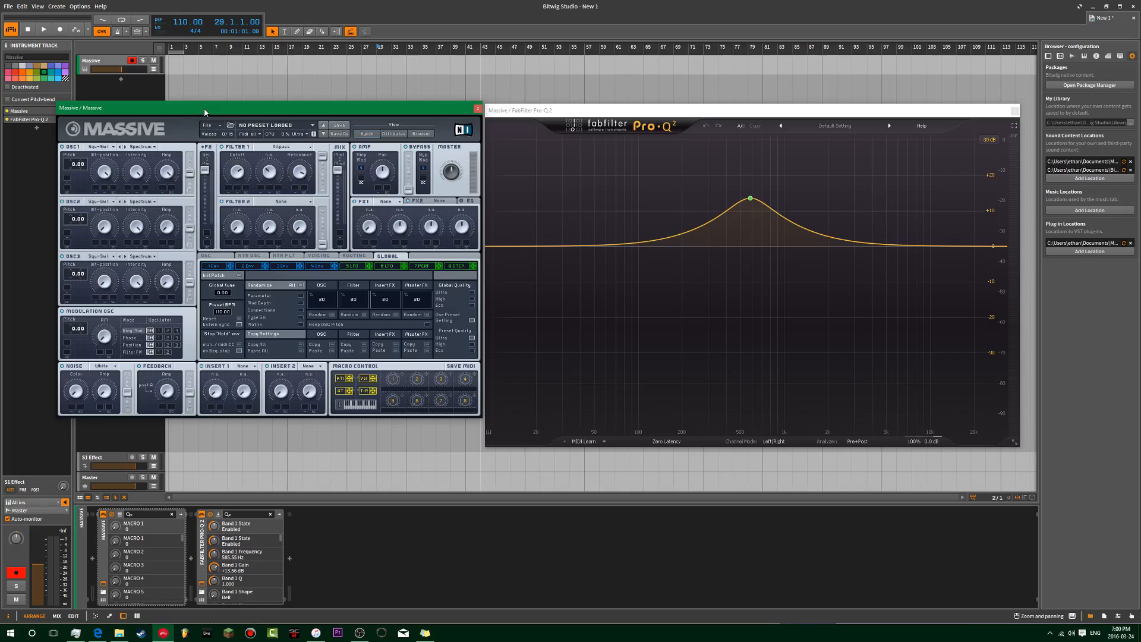
{"action": "left_click_drag", "start_coordinate": [579, 107], "coordinate": [587, 103]}
{"action": "left_click_drag", "start_coordinate": [430, 108], "coordinate": [439, 109]}
{"action": "left_click", "coordinate": [739, 214]}
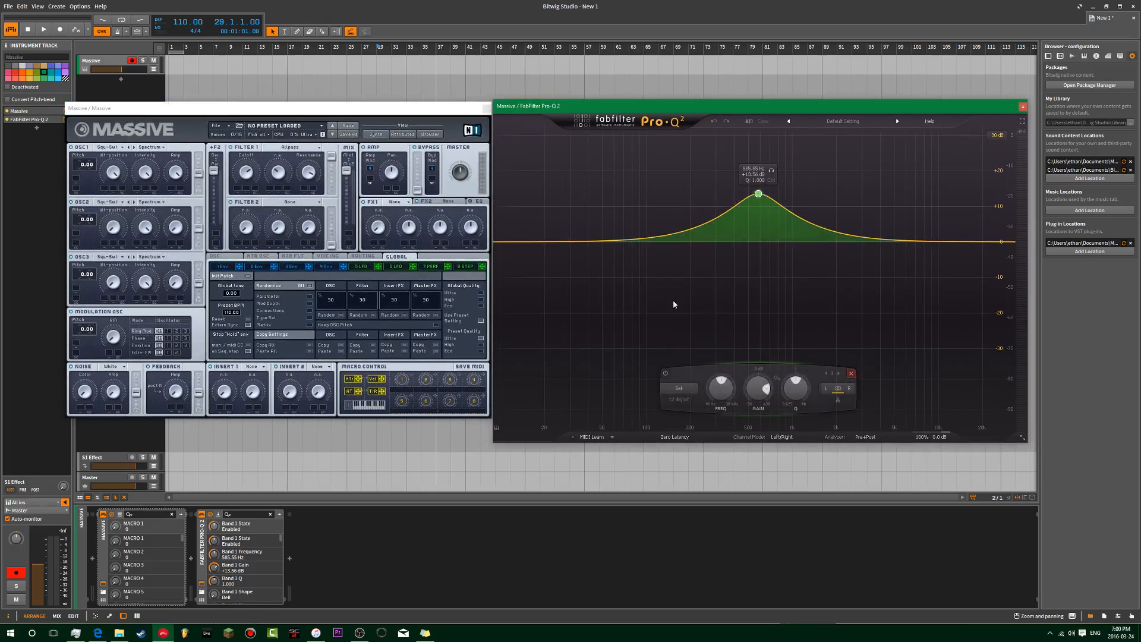
{"action": "left_click", "coordinate": [851, 374]}
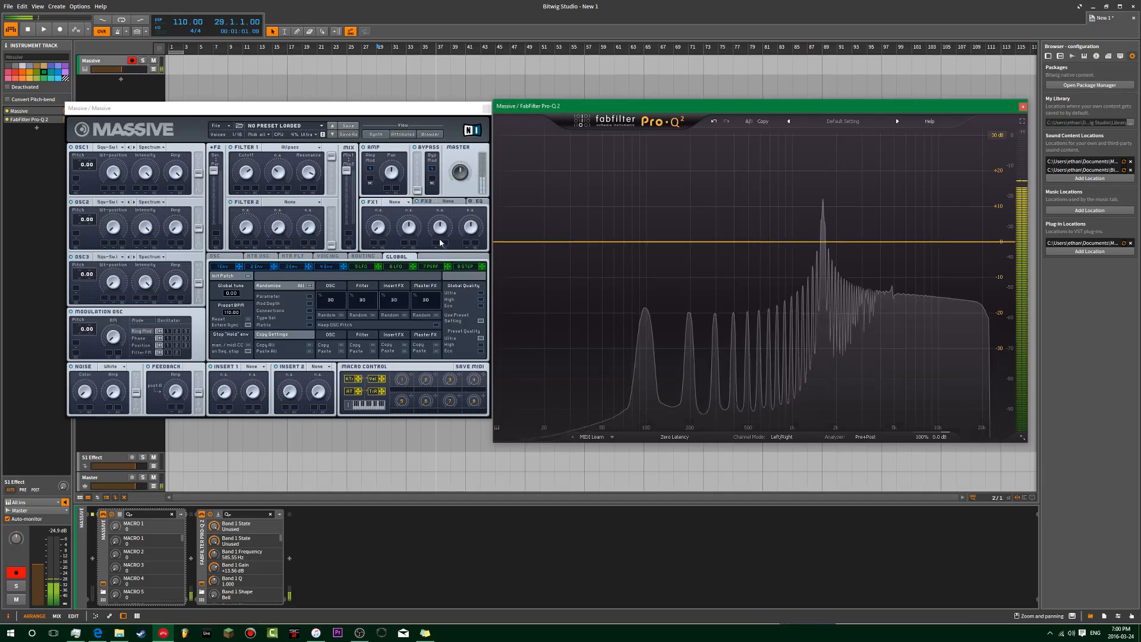
Step: Switch Filter 1 to Double Notch with cutoff 72 and add a Pro-Q 2 bell band at 313.23 Hz
{"action": "left_click", "coordinate": [253, 205]}
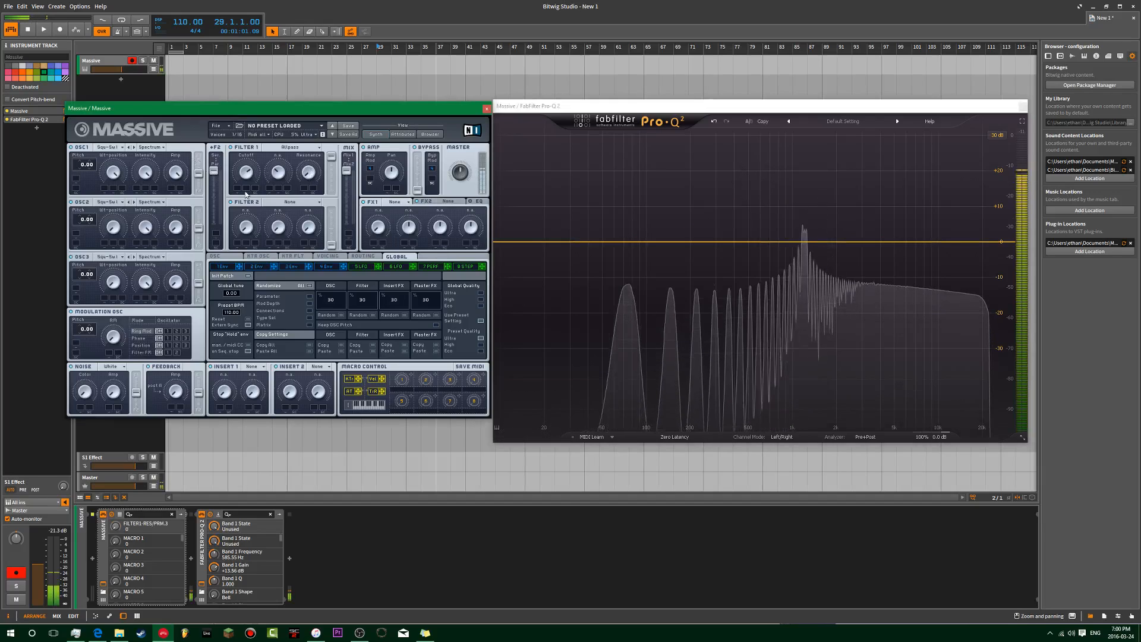
{"action": "left_click_drag", "start_coordinate": [308, 172], "coordinate": [310, 149]}
{"action": "left_click_drag", "start_coordinate": [249, 173], "coordinate": [269, 157]}
{"action": "left_click", "coordinate": [298, 149]}
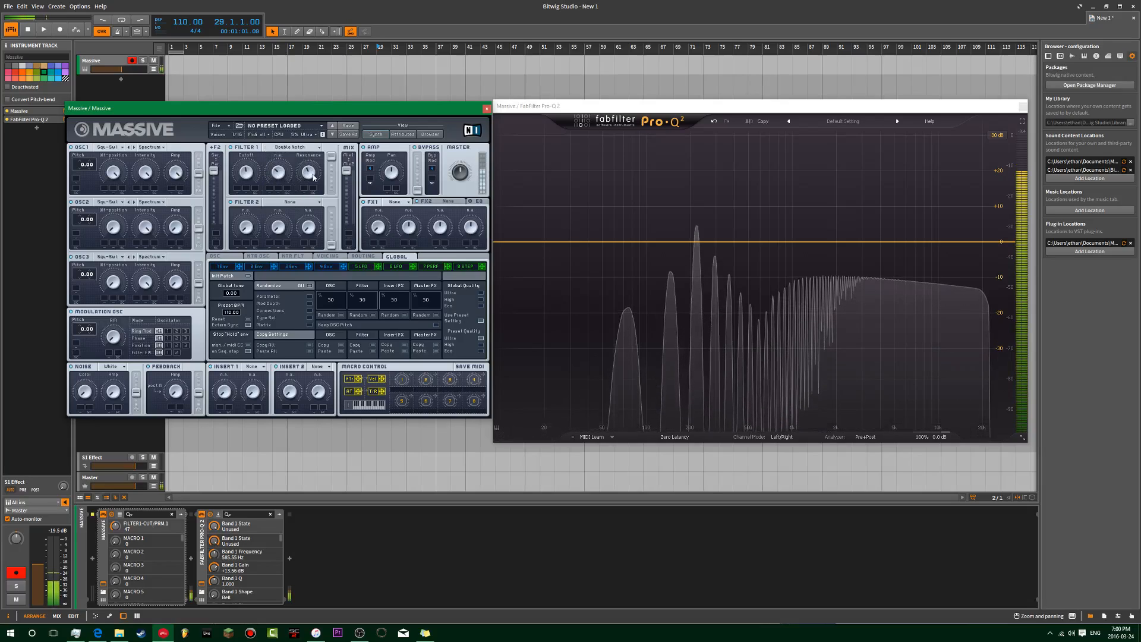
{"action": "left_click_drag", "start_coordinate": [243, 173], "coordinate": [273, 146]}
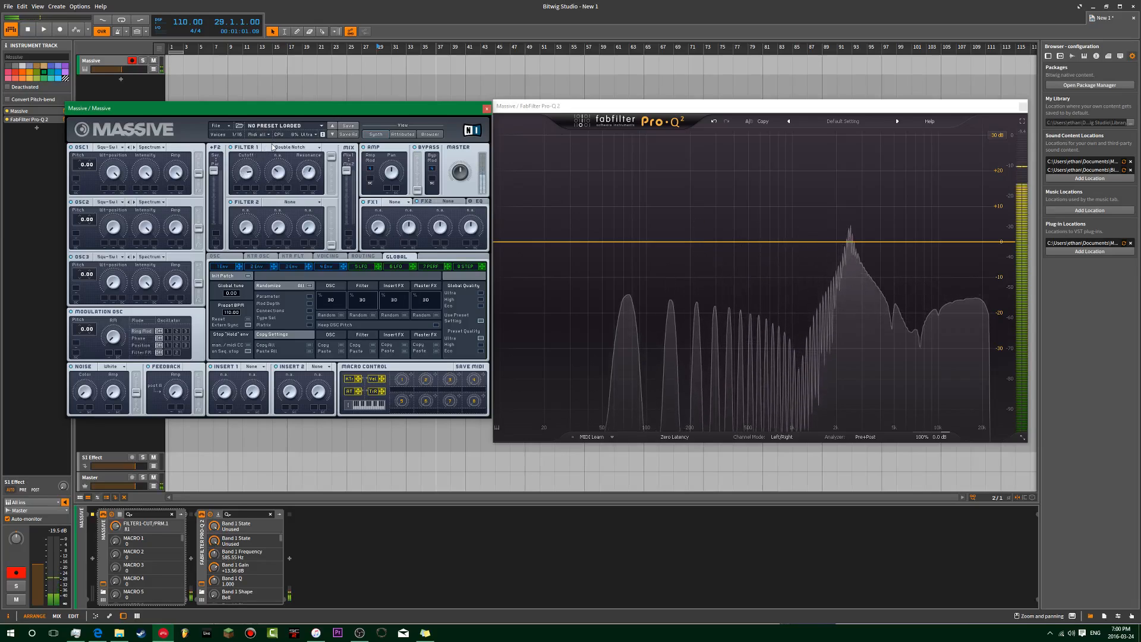
{"action": "left_click", "coordinate": [271, 159]}
{"action": "left_click", "coordinate": [297, 148]}
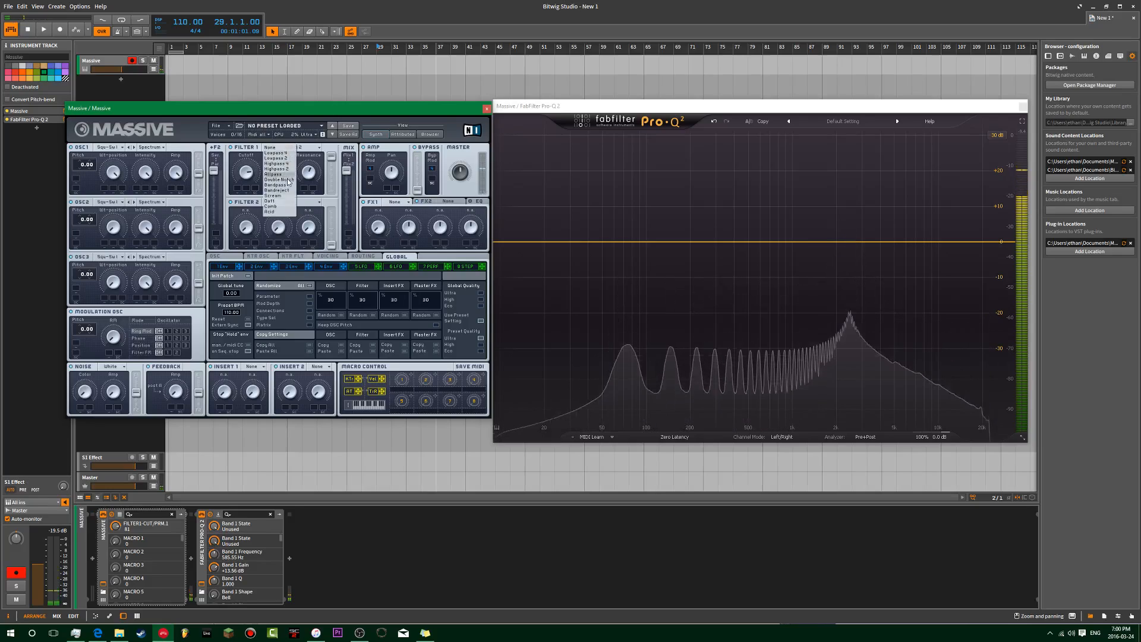
{"action": "left_click", "coordinate": [287, 180]}
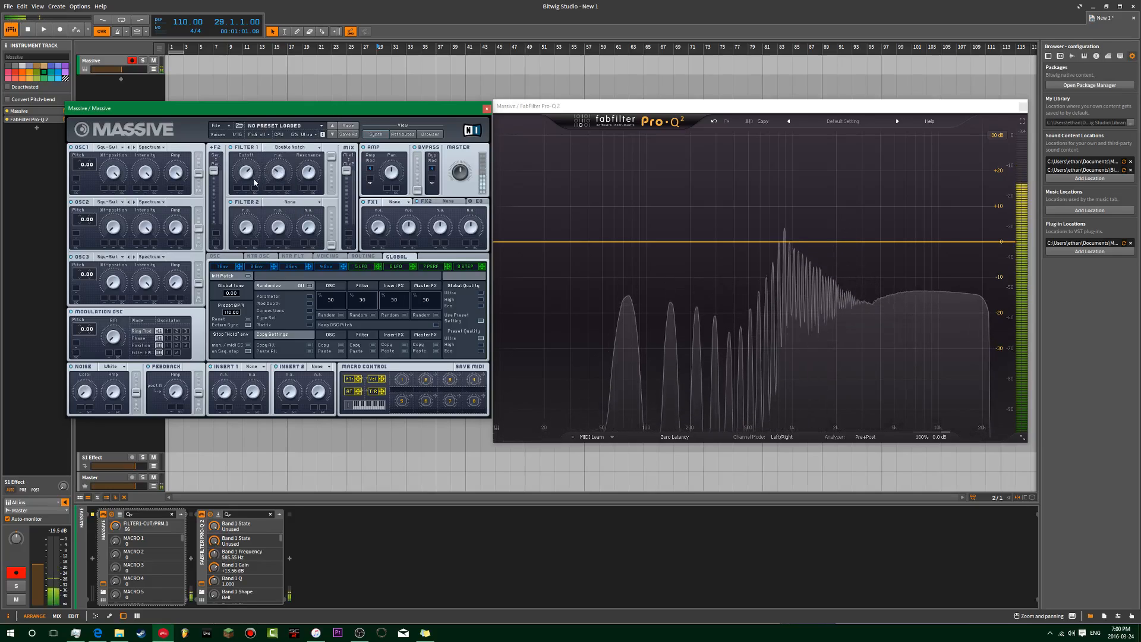
{"action": "left_click_drag", "start_coordinate": [260, 169], "coordinate": [257, 177]}
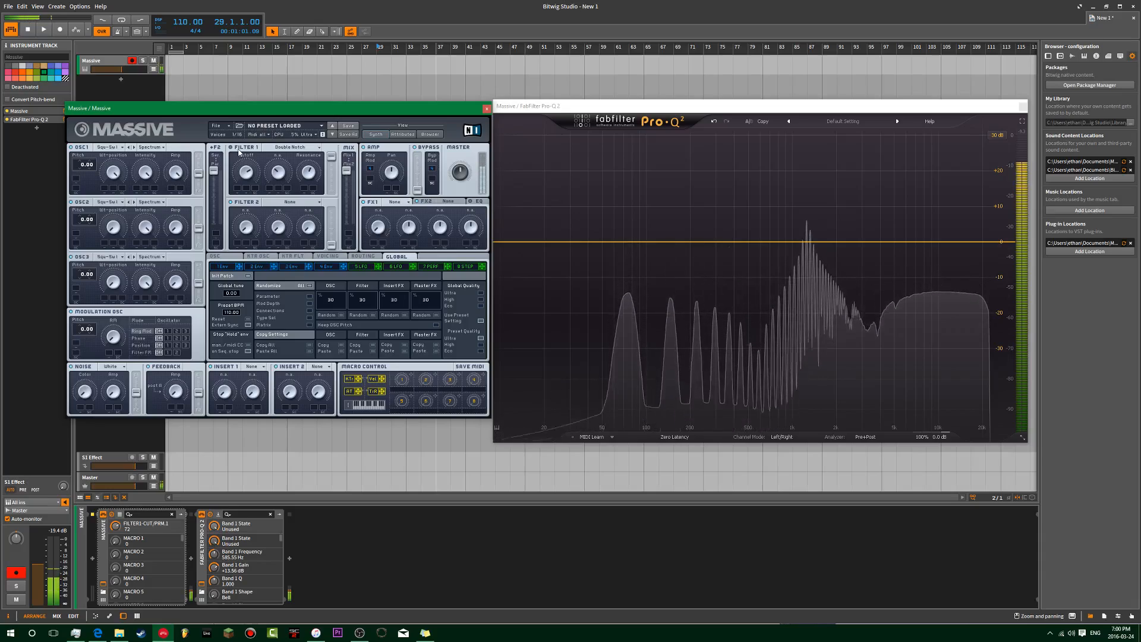
{"action": "left_click", "coordinate": [718, 244]}
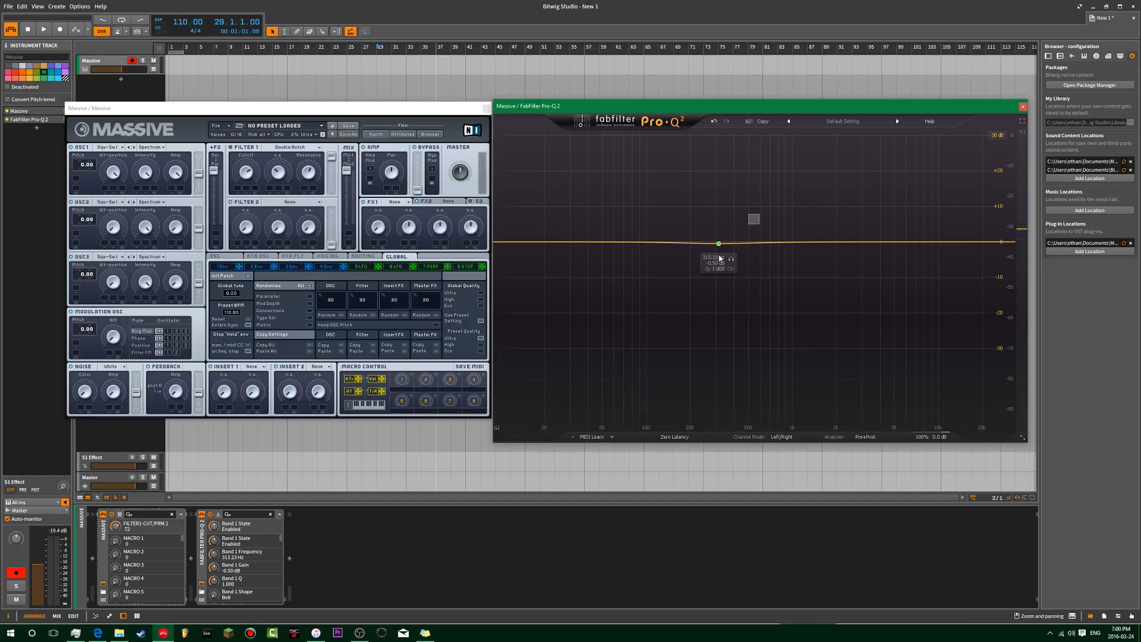
Step: Try a deep cut near 290 Hz and notch bands near 440 Hz in Pro-Q 2, then delete them
{"action": "left_click_drag", "start_coordinate": [735, 239], "coordinate": [708, 256]}
{"action": "left_click", "coordinate": [813, 373]}
{"action": "double_click", "coordinate": [714, 351]}
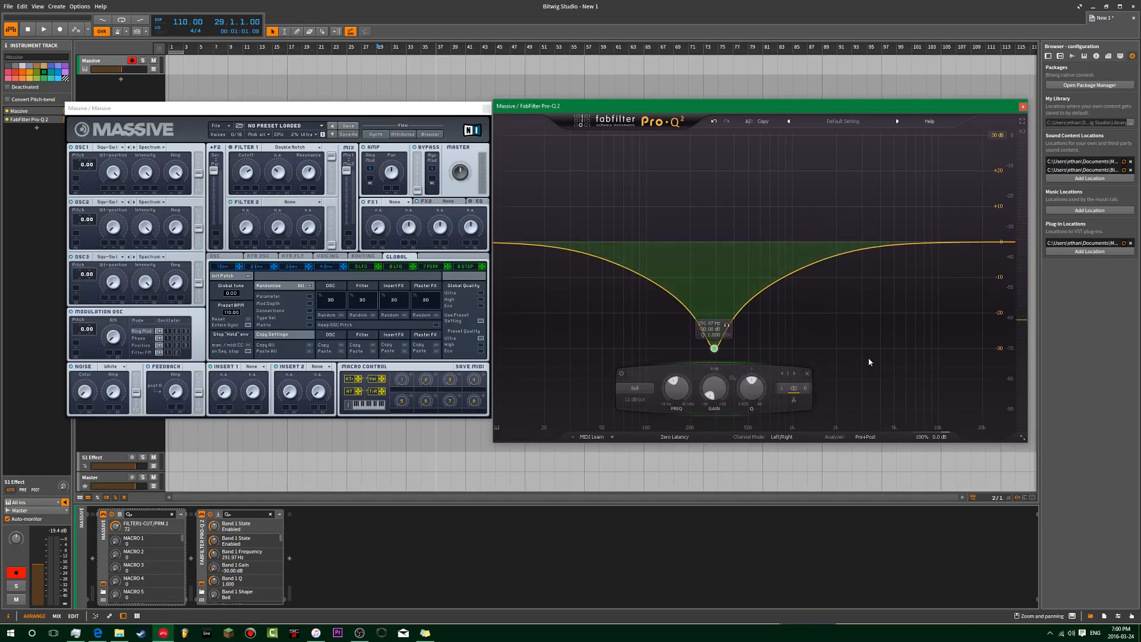
{"action": "left_click", "coordinate": [807, 374]}
{"action": "double_click", "coordinate": [741, 414]}
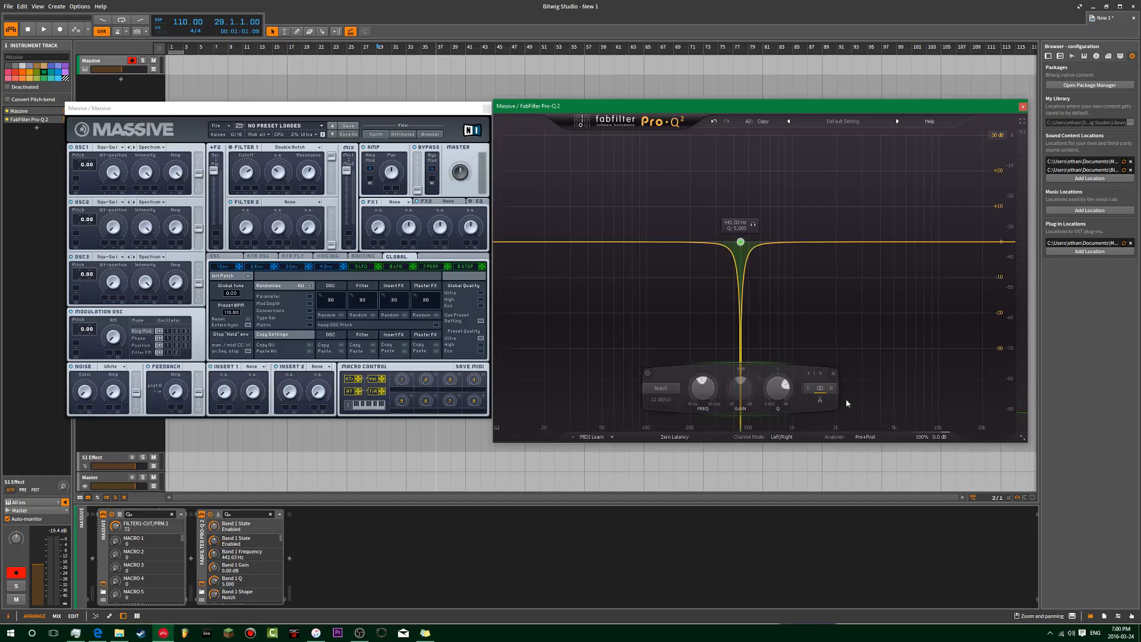
{"action": "double_click", "coordinate": [846, 400]}
{"action": "left_click_drag", "start_coordinate": [895, 187], "coordinate": [759, 280]}
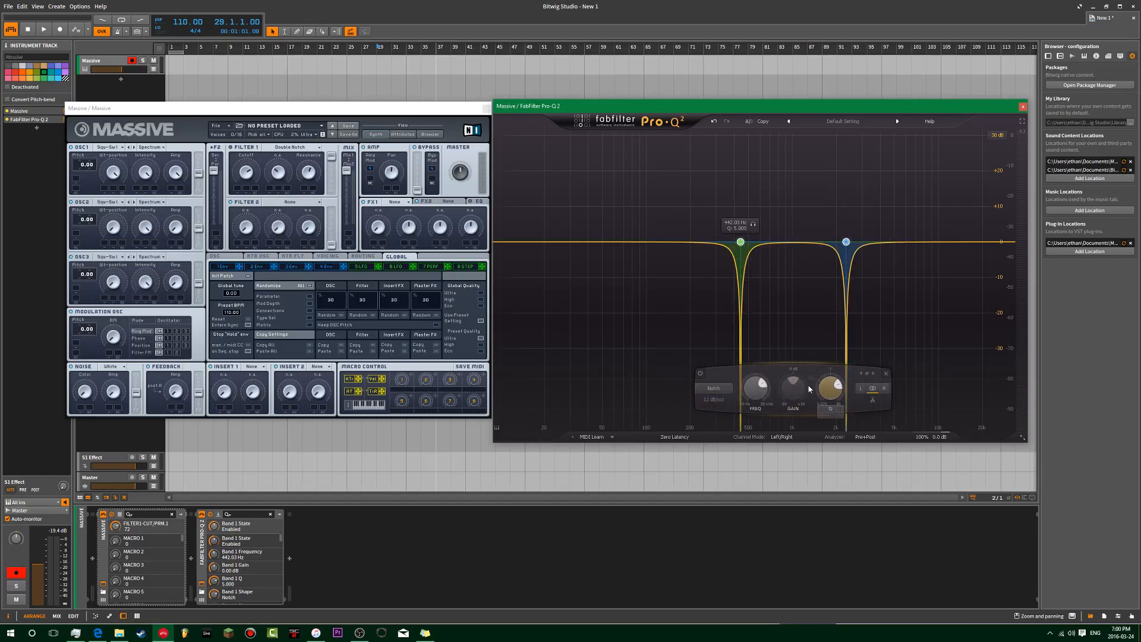
{"action": "left_click", "coordinate": [887, 374]}
Step: Add two bell dips, deepen them to -17.63 dB, narrow them, and sweep them toward 1.9 kHz
{"action": "double_click", "coordinate": [856, 274]}
{"action": "double_click", "coordinate": [672, 263]}
{"action": "left_click_drag", "start_coordinate": [672, 263], "coordinate": [727, 281]}
{"action": "left_click_drag", "start_coordinate": [855, 275], "coordinate": [714, 331]}
{"action": "scroll", "coordinate": [835, 281], "scroll_direction": "up", "scroll_amount": 2}
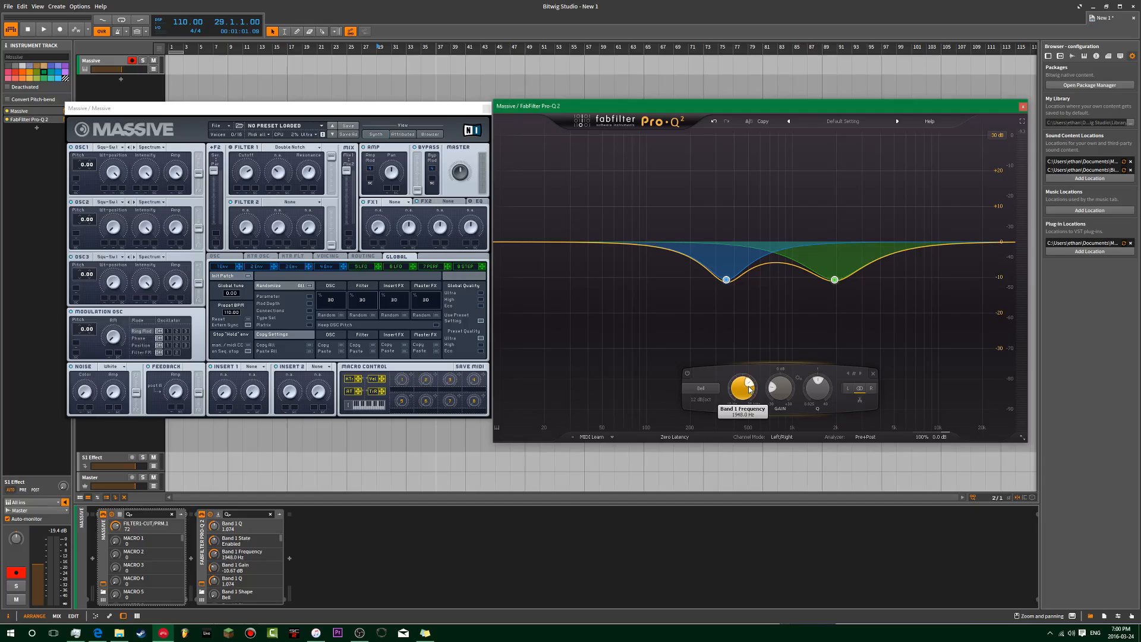
{"action": "left_click_drag", "start_coordinate": [786, 393], "coordinate": [745, 389]}
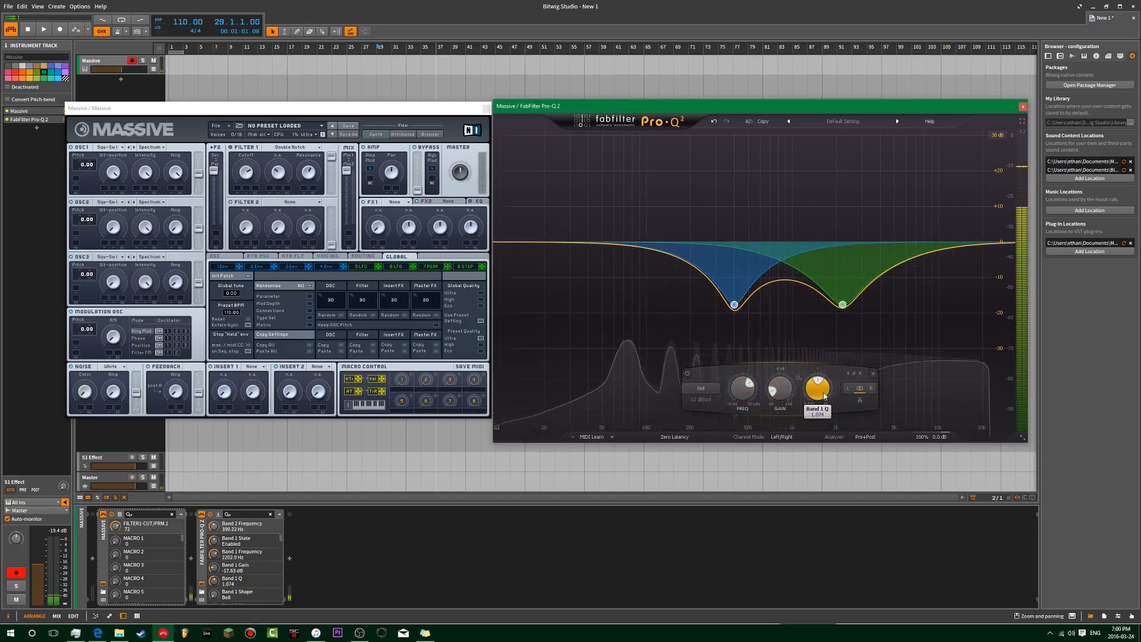
{"action": "left_click_drag", "start_coordinate": [825, 397], "coordinate": [823, 384]}
{"action": "left_click_drag", "start_coordinate": [735, 391], "coordinate": [739, 384]}
{"action": "left_click_drag", "start_coordinate": [877, 305], "coordinate": [796, 298]}
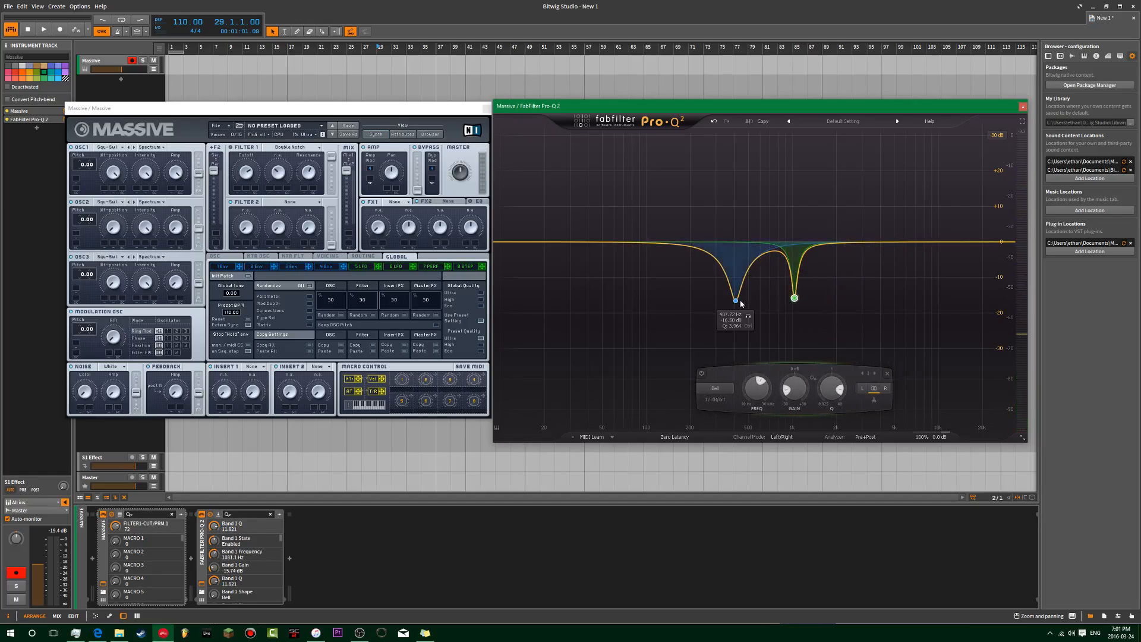
{"action": "left_click_drag", "start_coordinate": [788, 306], "coordinate": [759, 307]}
{"action": "mouse_move", "coordinate": [713, 390]}
{"action": "left_mouse_down"}
{"action": "mouse_move", "coordinate": [717, 362]}
{"action": "mouse_move", "coordinate": [715, 386]}
{"action": "left_mouse_up"}
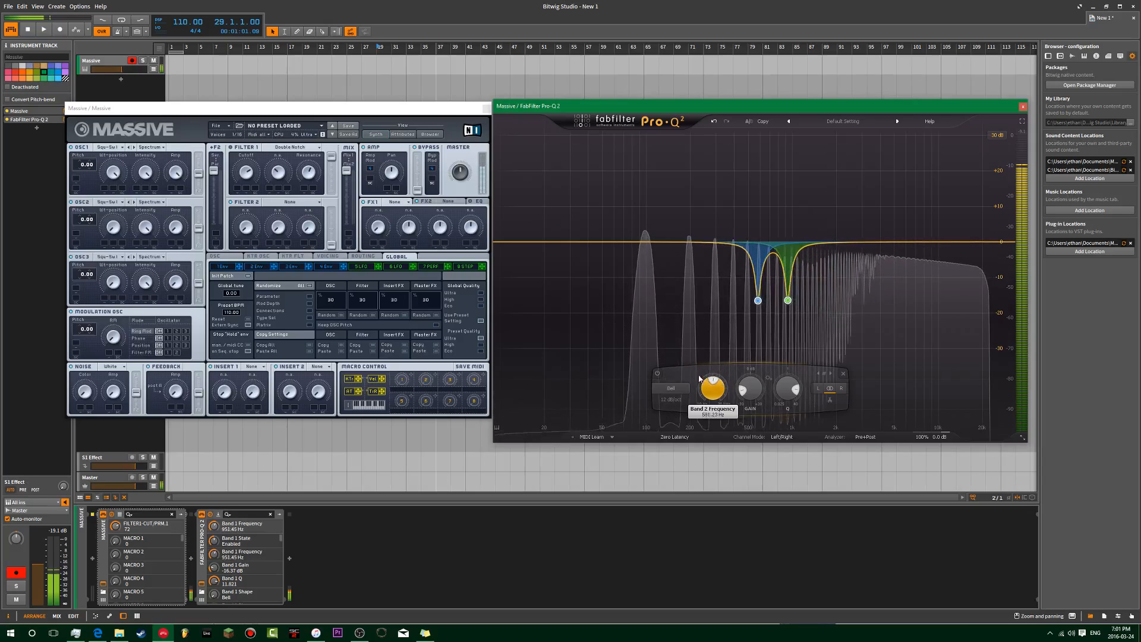
Step: Switch off the two dips, lower Massive's Filter 1 cutoff, then delete both EQ bands
{"action": "left_click", "coordinate": [679, 375]}
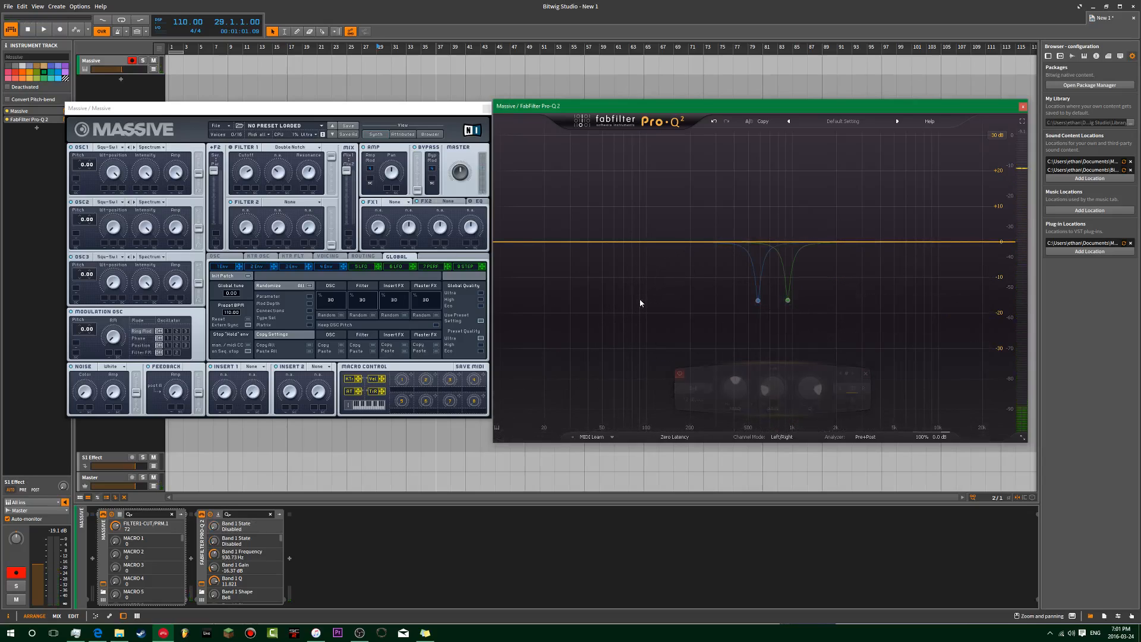
{"action": "left_click", "coordinate": [297, 125]}
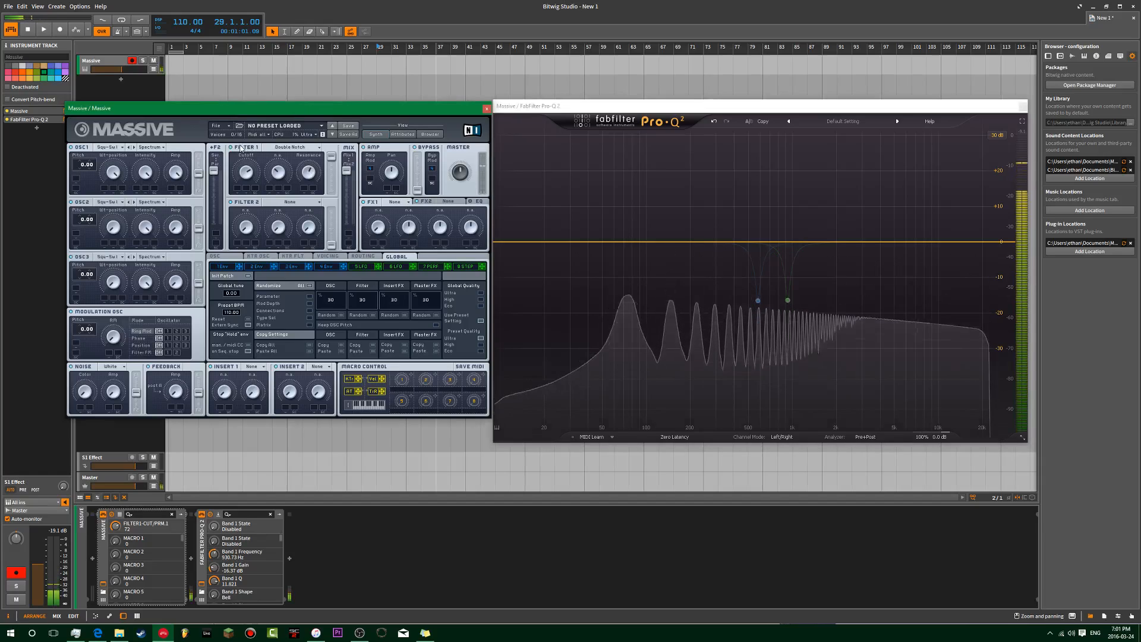
{"action": "mouse_move", "coordinate": [249, 173]}
{"action": "left_mouse_down"}
{"action": "mouse_move", "coordinate": [234, 212]}
{"action": "mouse_move", "coordinate": [249, 167]}
{"action": "mouse_move", "coordinate": [269, 156]}
{"action": "mouse_move", "coordinate": [250, 213]}
{"action": "mouse_move", "coordinate": [256, 188]}
{"action": "left_mouse_up"}
{"action": "left_click_drag", "start_coordinate": [857, 201], "coordinate": [750, 345]}
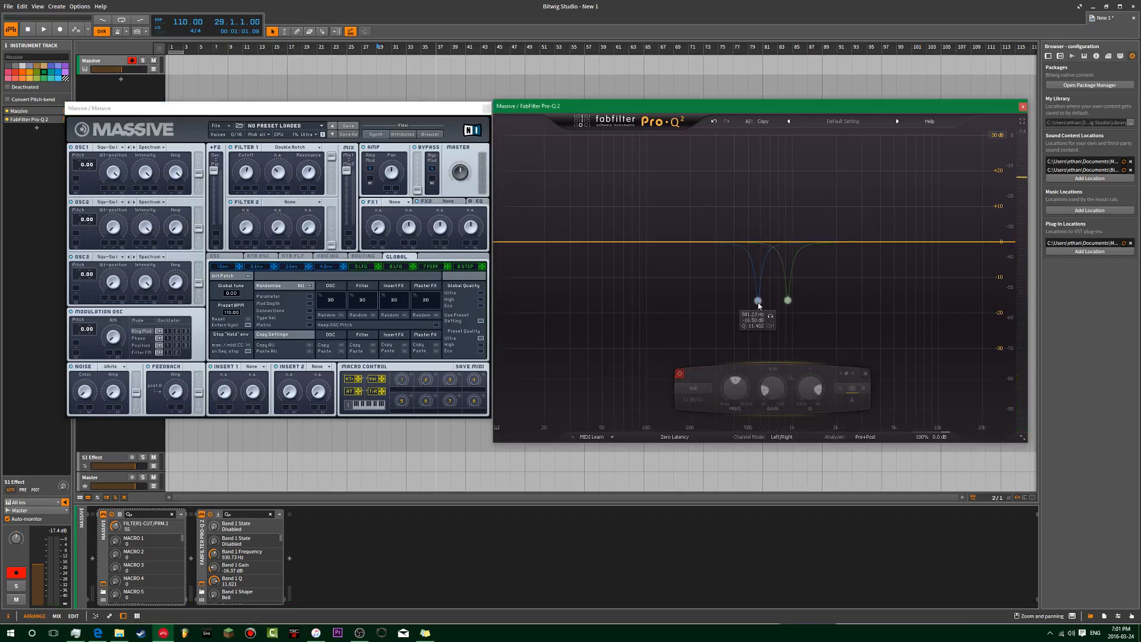
{"action": "left_click", "coordinate": [866, 373]}
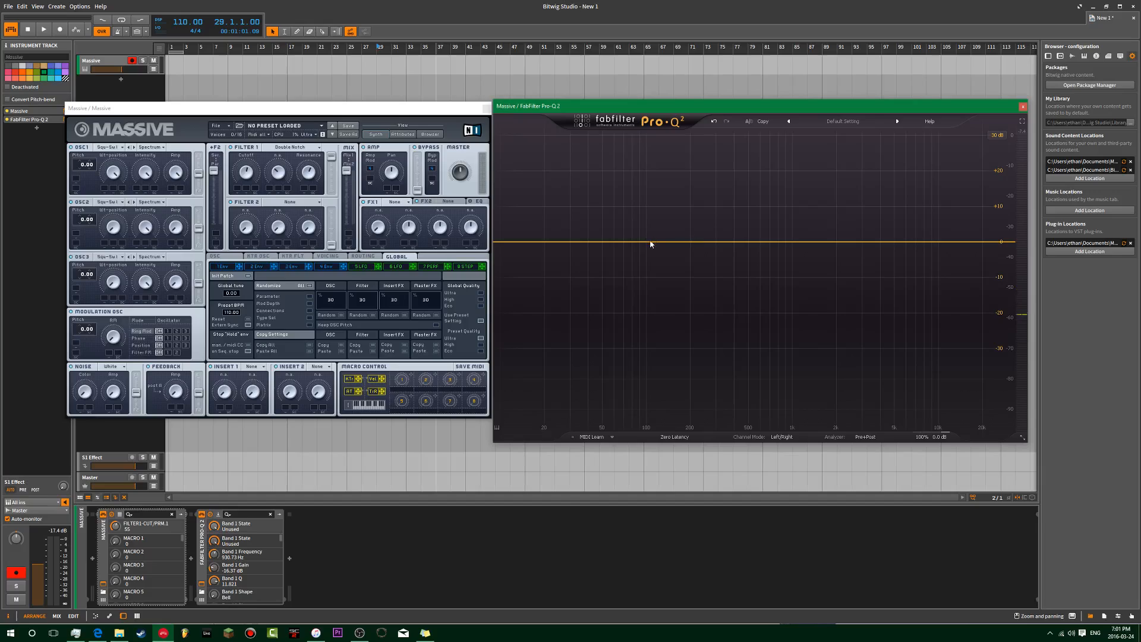
{"action": "left_click_drag", "start_coordinate": [647, 236], "coordinate": [644, 202]}
{"action": "left_click_drag", "start_coordinate": [879, 242], "coordinate": [611, 283]}
{"action": "left_click_drag", "start_coordinate": [720, 388], "coordinate": [779, 356]}
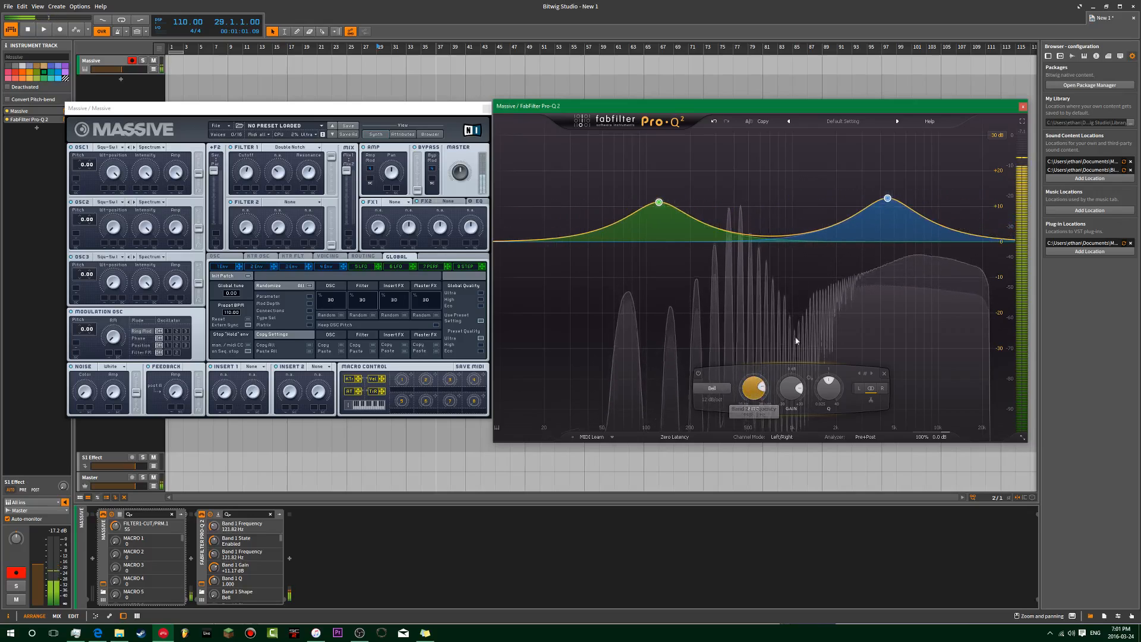
{"action": "left_click", "coordinate": [919, 175]}
{"action": "left_click", "coordinate": [888, 198]}
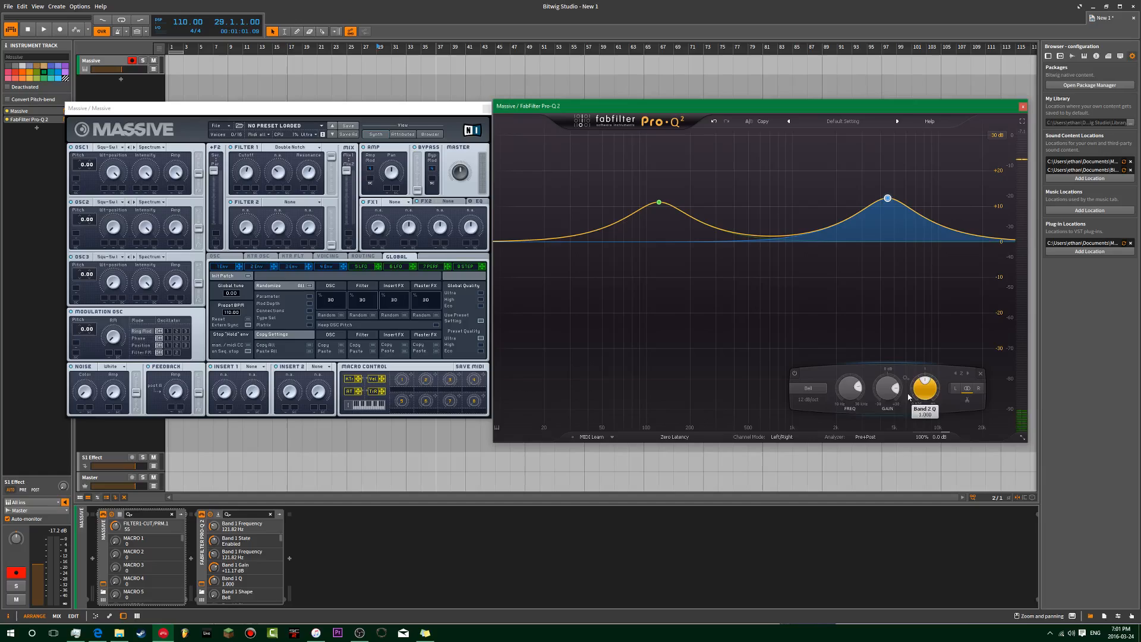
{"action": "scroll", "coordinate": [849, 403], "scroll_direction": "up", "scroll_amount": 10}
{"action": "scroll", "coordinate": [850, 387], "scroll_direction": "down", "scroll_amount": 6}
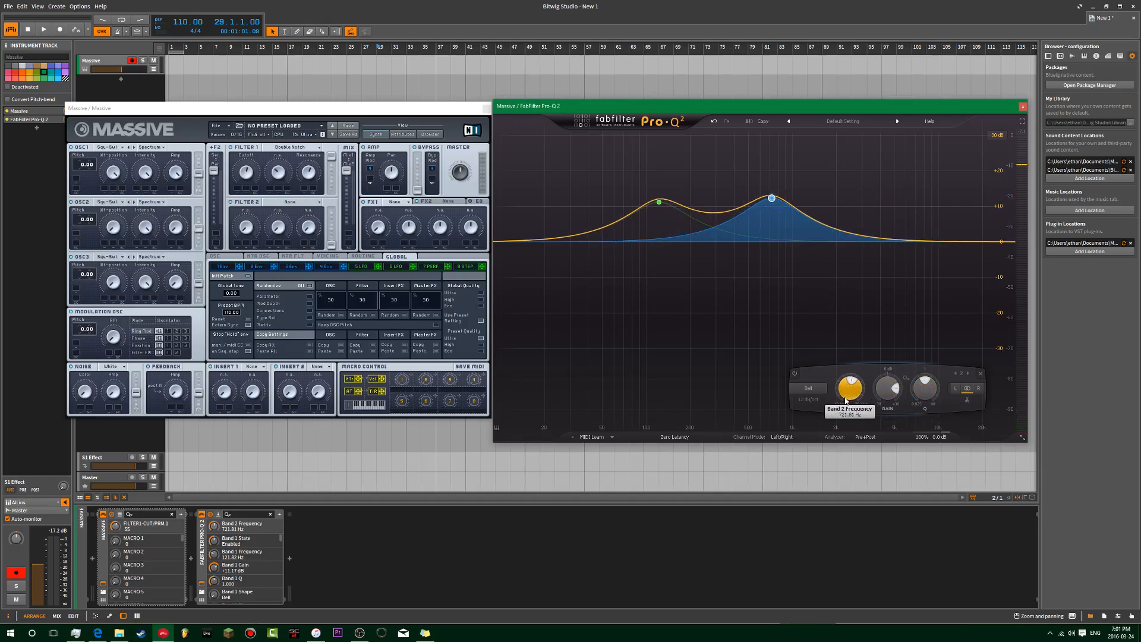
{"action": "scroll", "coordinate": [809, 389], "scroll_direction": "up", "scroll_amount": 5}
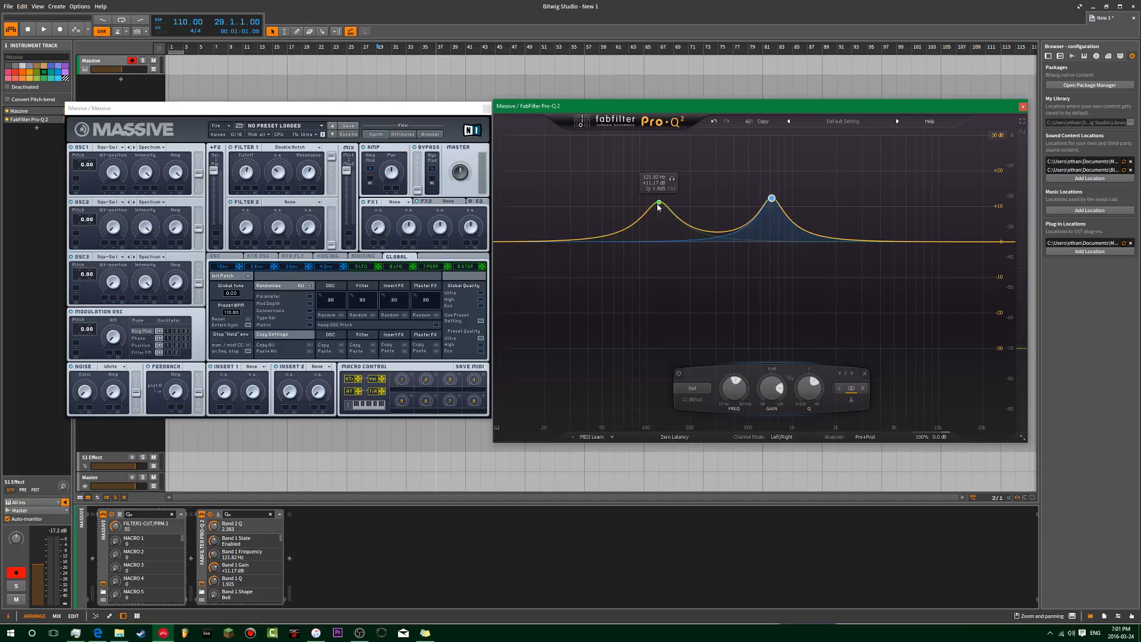
{"action": "left_click_drag", "start_coordinate": [658, 205], "coordinate": [661, 203]}
{"action": "left_click_drag", "start_coordinate": [846, 162], "coordinate": [636, 250]}
{"action": "left_click_drag", "start_coordinate": [681, 389], "coordinate": [702, 361]}
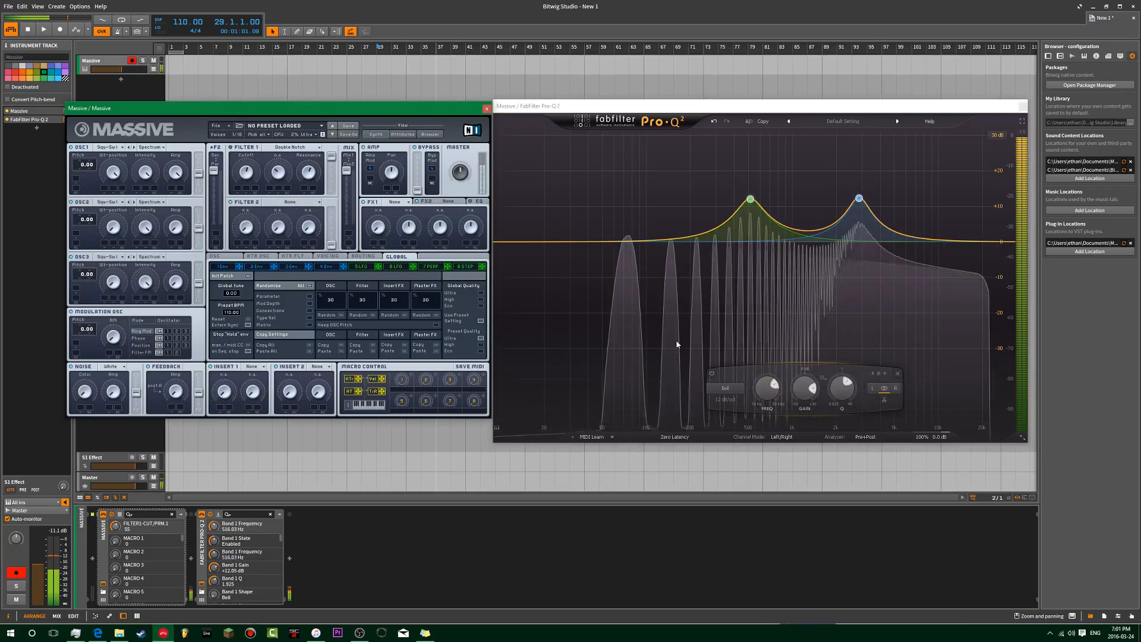
{"action": "left_click_drag", "start_coordinate": [767, 402], "coordinate": [767, 415]}
{"action": "left_click", "coordinate": [897, 375]}
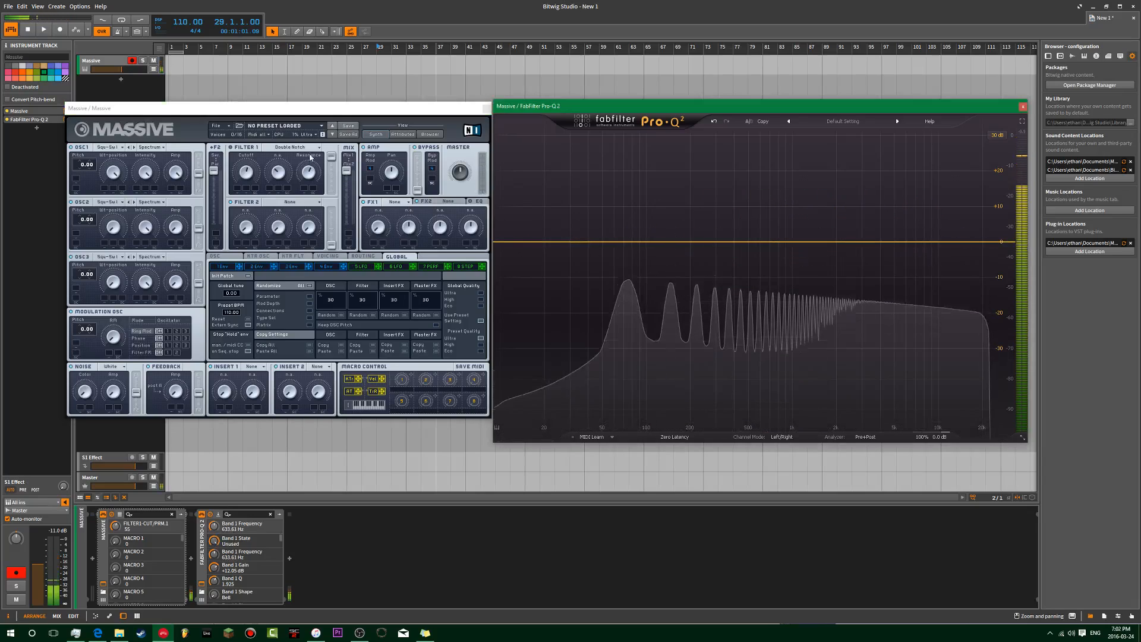
Step: Raise Massive's Filter 1 cutoff, then cut a wide -8.93 dB bell at 268 Hz and a narrower dip near 1.5 kHz
{"action": "left_click", "coordinate": [237, 146]}
{"action": "left_click_drag", "start_coordinate": [245, 176], "coordinate": [311, 170]}
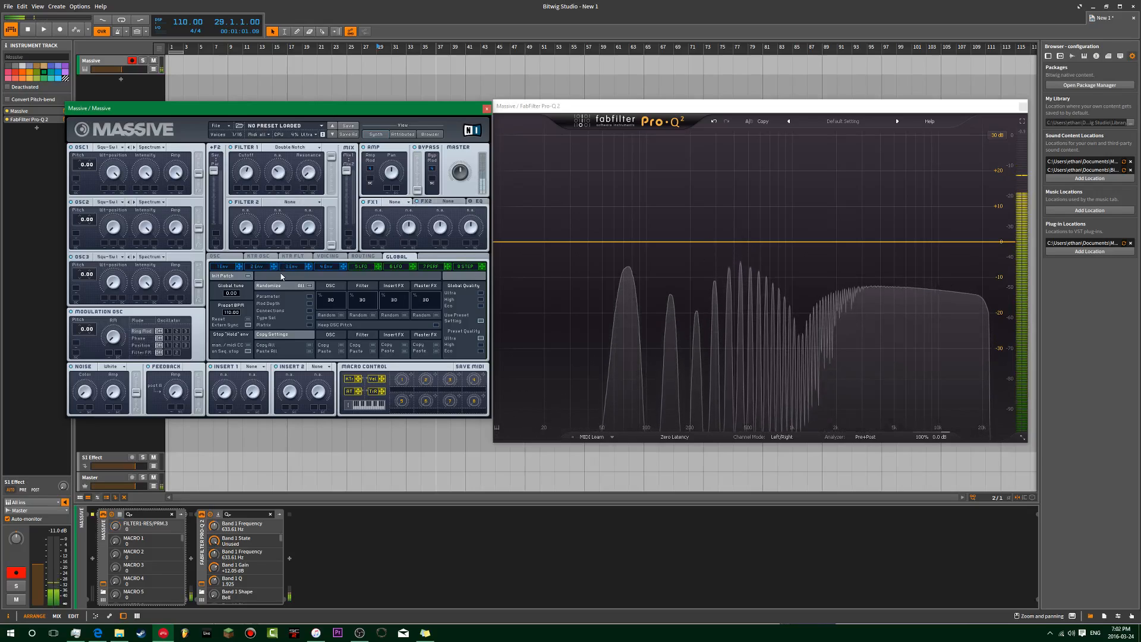
{"action": "left_click", "coordinate": [113, 172]}
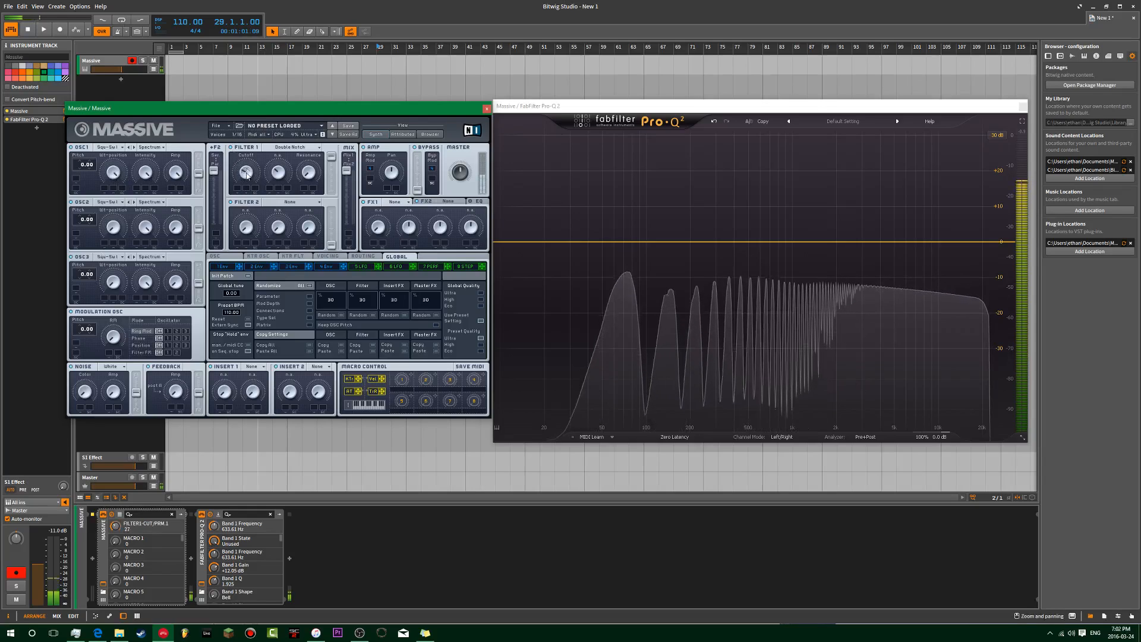
{"action": "left_click_drag", "start_coordinate": [256, 198], "coordinate": [257, 178]}
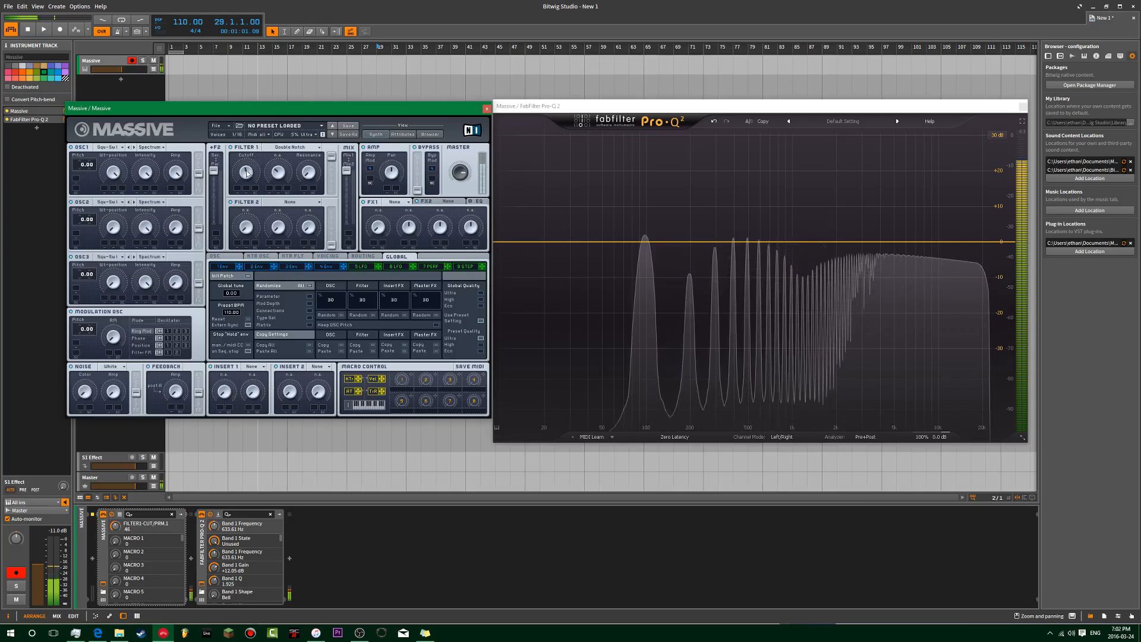
{"action": "left_click_drag", "start_coordinate": [703, 244], "coordinate": [708, 272]}
{"action": "left_click_drag", "start_coordinate": [818, 242], "coordinate": [819, 291]}
Step: Move the low dip to about 512 Hz, sweep both notches up, then delete both bands
{"action": "scroll", "coordinate": [818, 289], "scroll_direction": "up", "scroll_amount": 5}
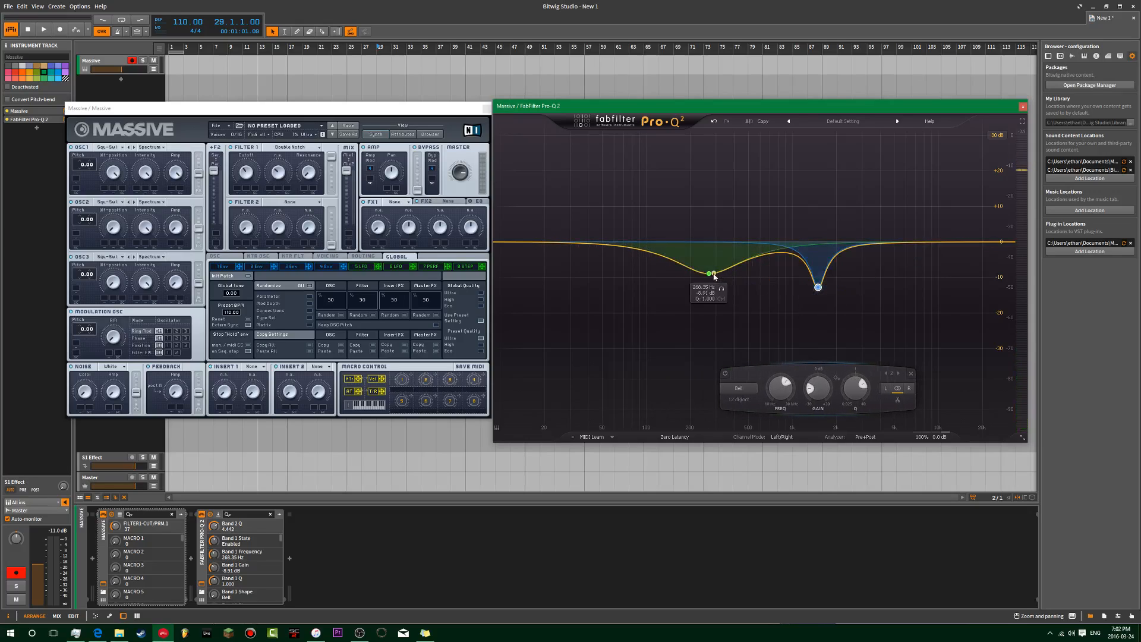
{"action": "left_click_drag", "start_coordinate": [709, 275], "coordinate": [734, 299]}
{"action": "left_click_drag", "start_coordinate": [748, 386], "coordinate": [796, 352]}
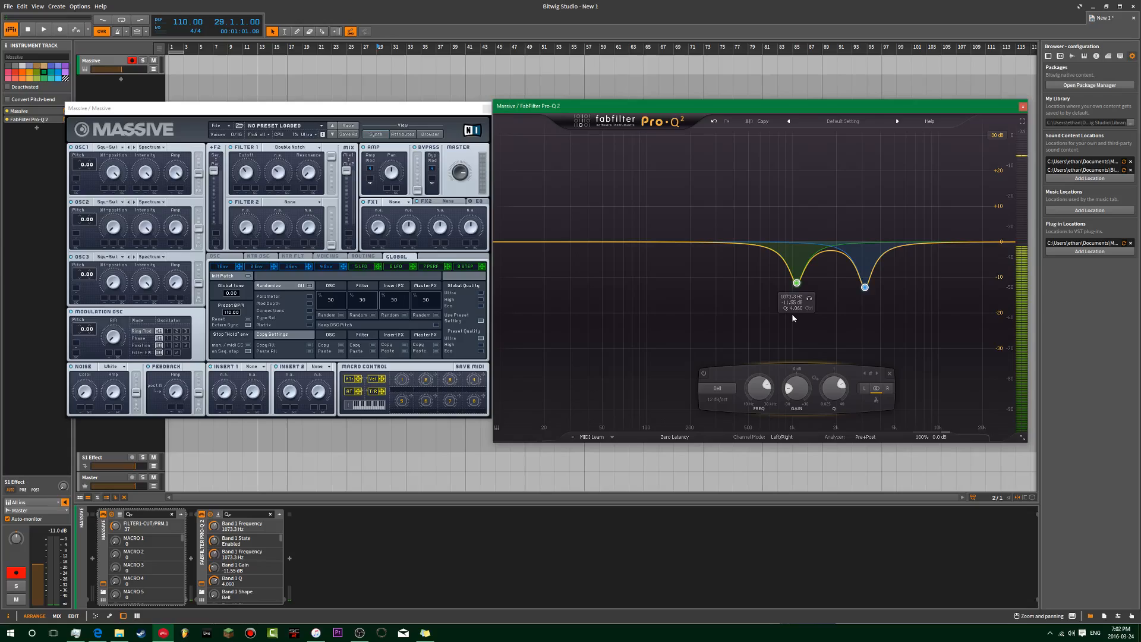
{"action": "left_click", "coordinate": [888, 374]}
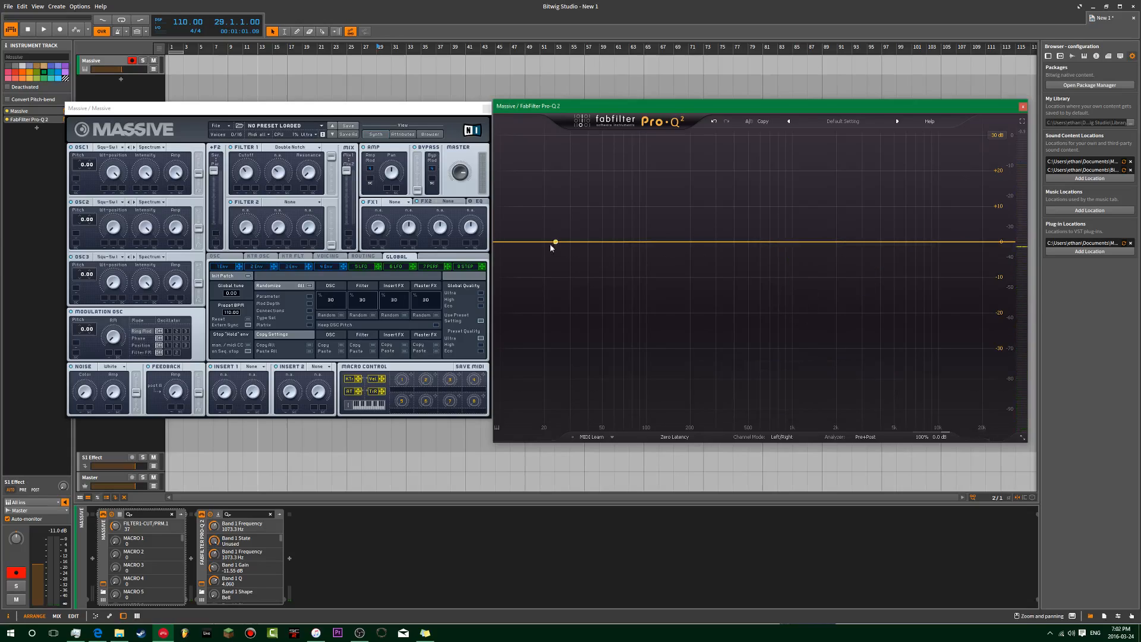
Step: Add a 96 dB/oct low shelf at about -6 dB and a bell at about 75 Hz, -6 dB
{"action": "left_click_drag", "start_coordinate": [514, 245], "coordinate": [1021, 293]}
{"action": "left_click_drag", "start_coordinate": [695, 291], "coordinate": [618, 283]}
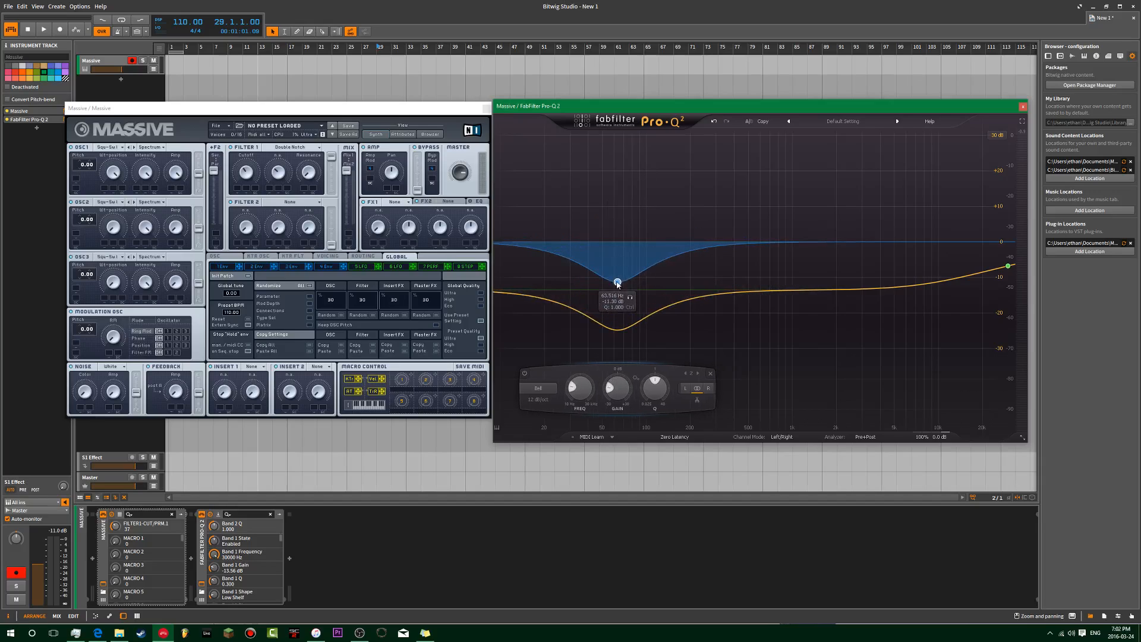
{"action": "left_click_drag", "start_coordinate": [1008, 266], "coordinate": [1009, 253]}
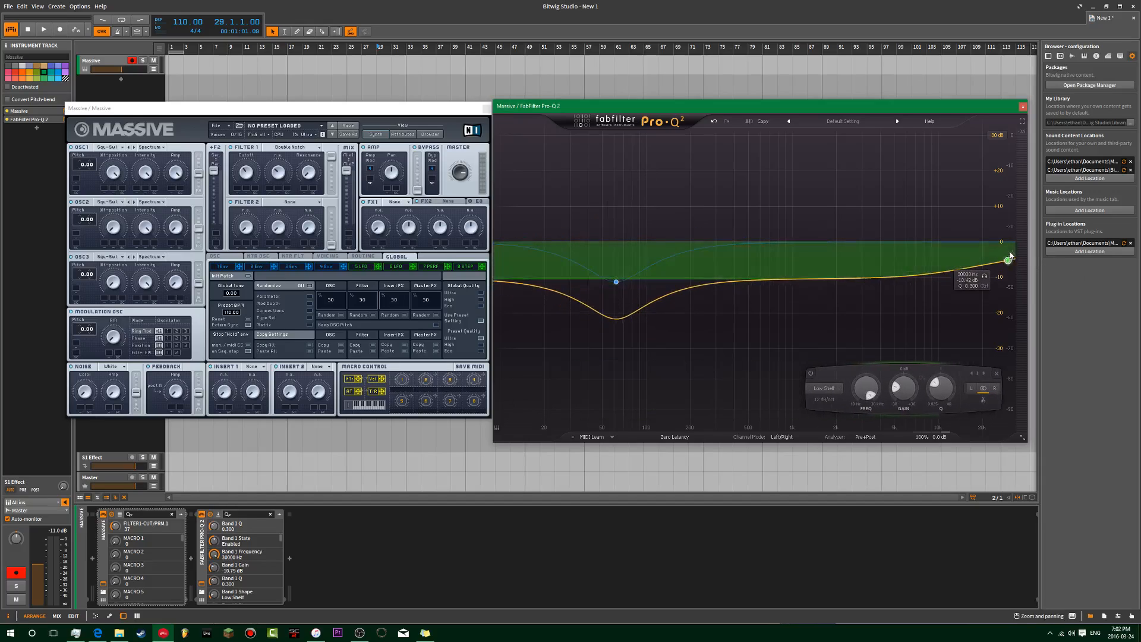
{"action": "left_click", "coordinate": [834, 401]}
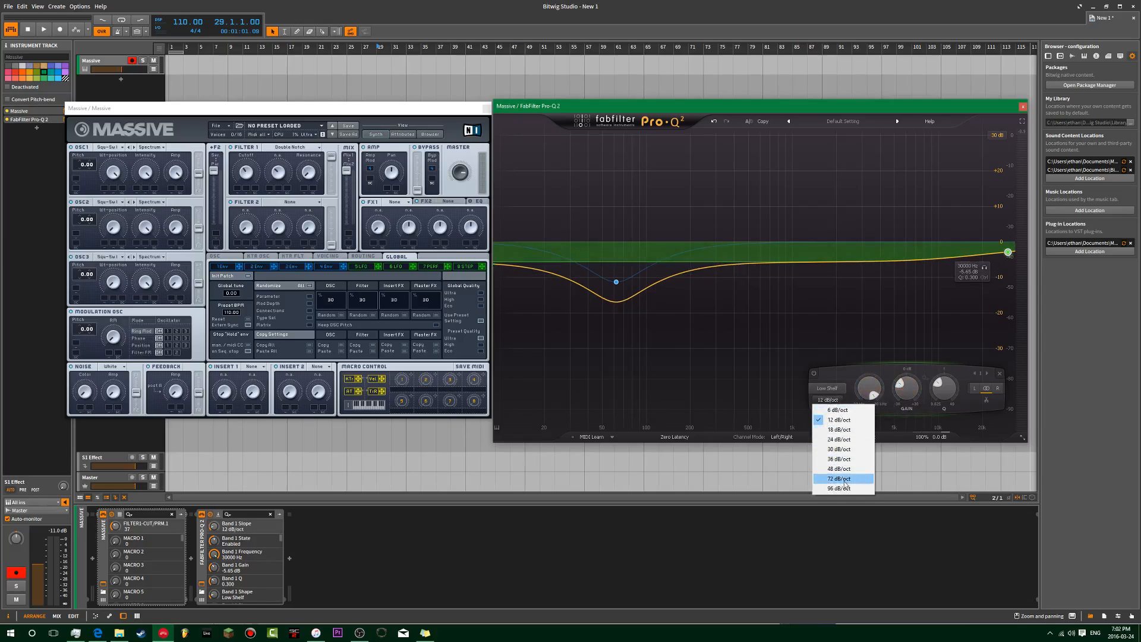
{"action": "left_click", "coordinate": [847, 488]}
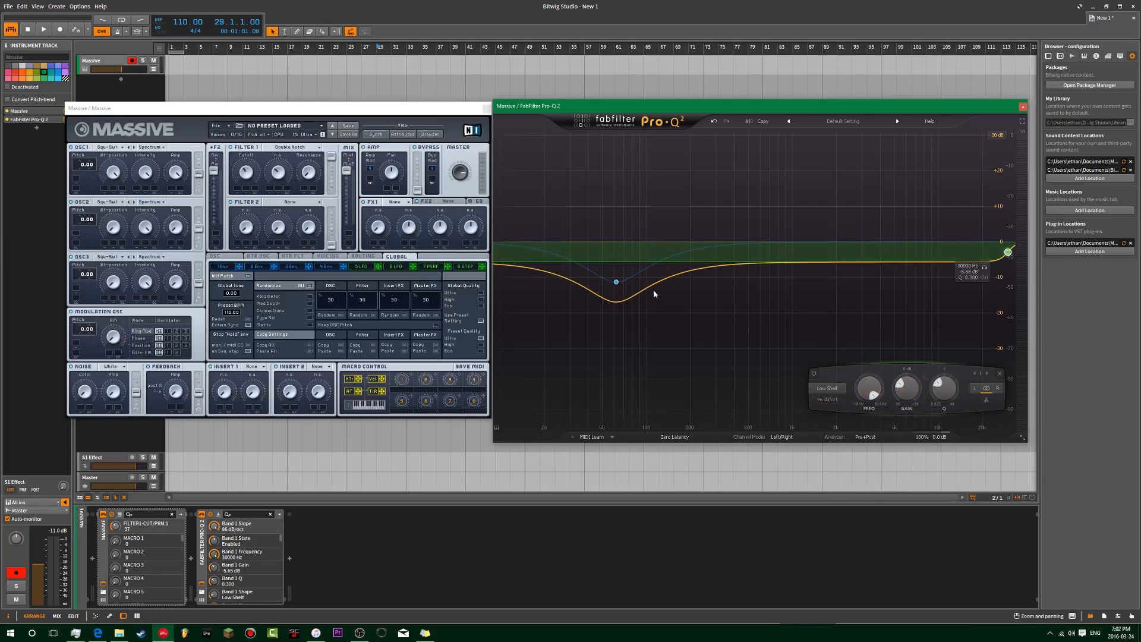
{"action": "left_click_drag", "start_coordinate": [615, 284], "coordinate": [627, 266]}
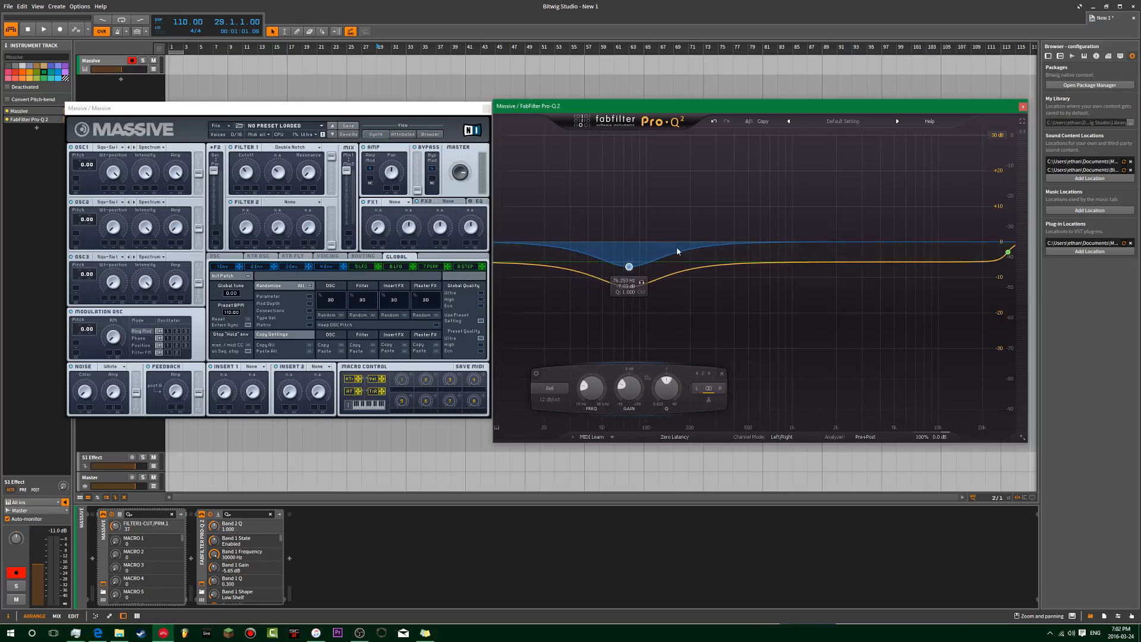
Step: Add a third cut near 400 Hz, move the blue bell to about 124 Hz, then delete all three bands
{"action": "left_click_drag", "start_coordinate": [759, 232], "coordinate": [736, 266]}
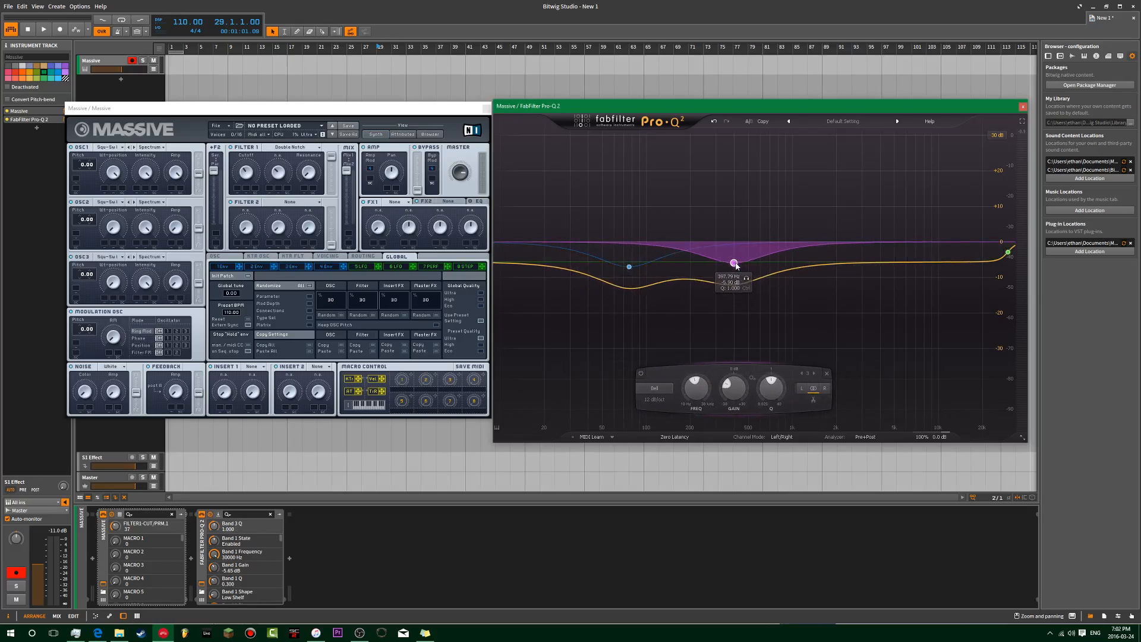
{"action": "scroll", "coordinate": [736, 265], "scroll_direction": "up", "scroll_amount": 10}
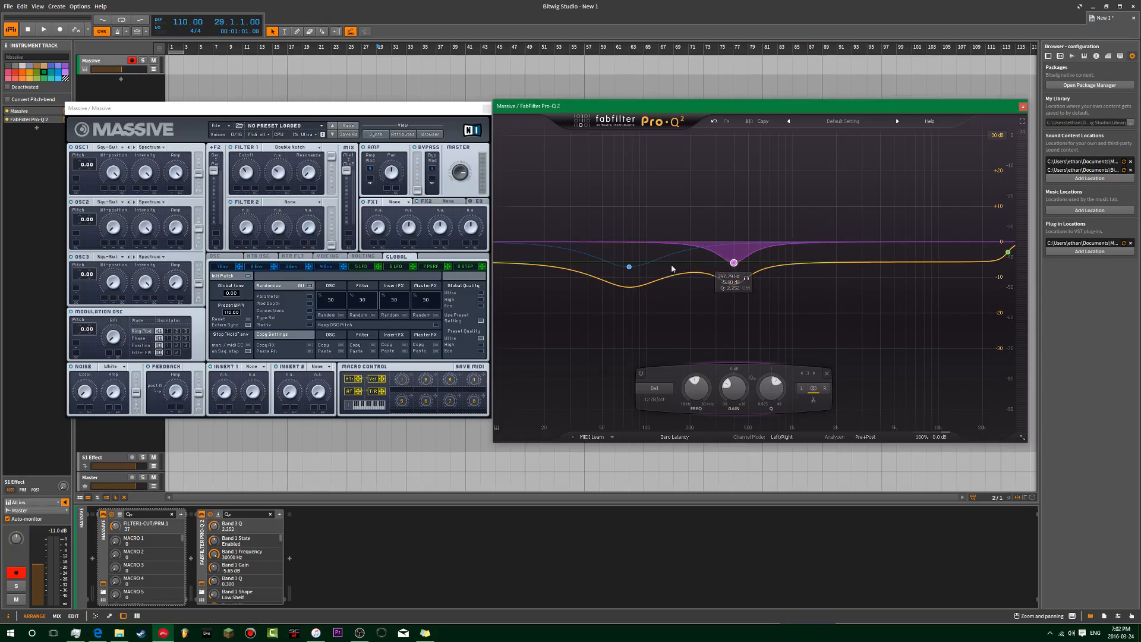
{"action": "left_click_drag", "start_coordinate": [629, 273], "coordinate": [659, 267]}
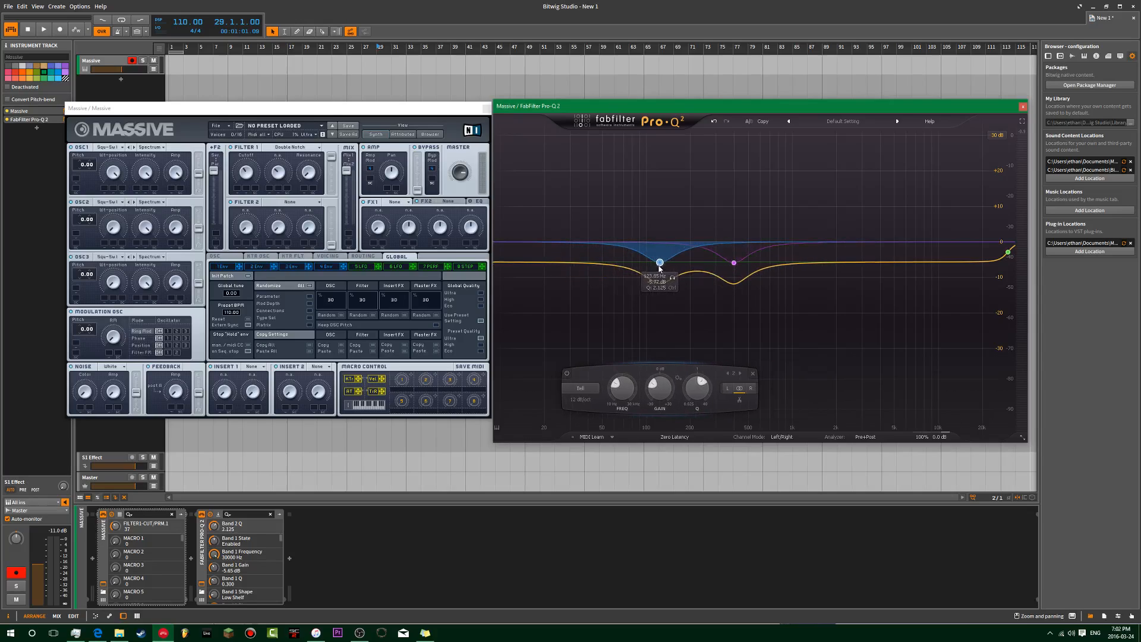
{"action": "mouse_move", "coordinate": [1008, 252]}
{"action": "left_mouse_down"}
{"action": "mouse_move", "coordinate": [1017, 231]}
{"action": "mouse_move", "coordinate": [1011, 260]}
{"action": "left_mouse_up"}
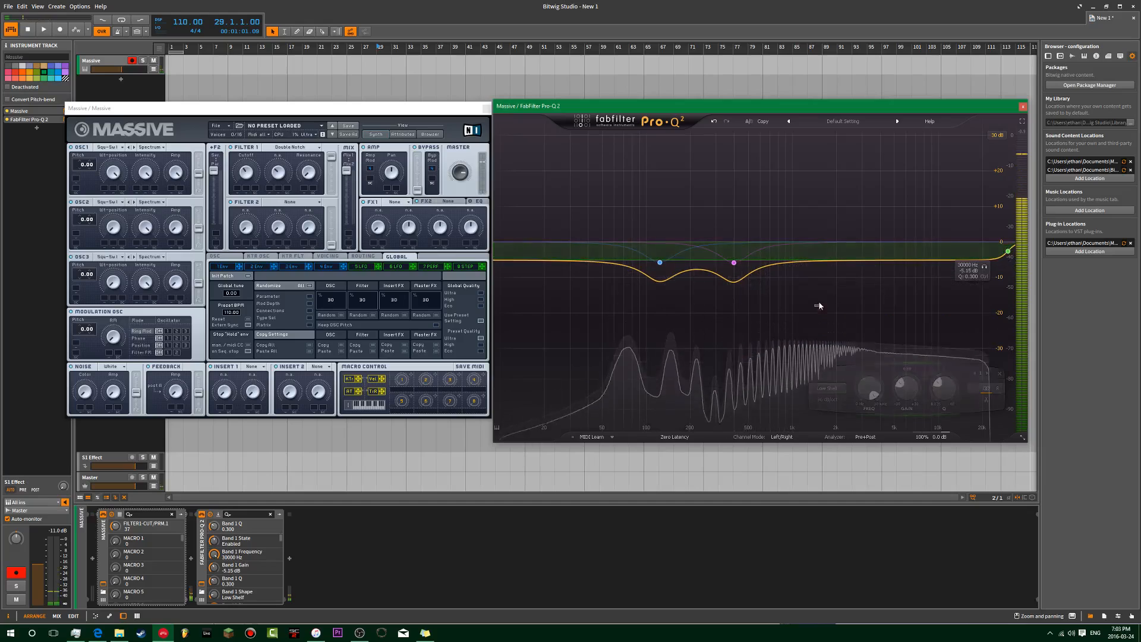
{"action": "left_click", "coordinate": [674, 338]}
{"action": "left_click_drag", "start_coordinate": [658, 393], "coordinate": [658, 378]}
{"action": "left_click_drag", "start_coordinate": [743, 186], "coordinate": [995, 333]}
{"action": "left_click", "coordinate": [985, 374]}
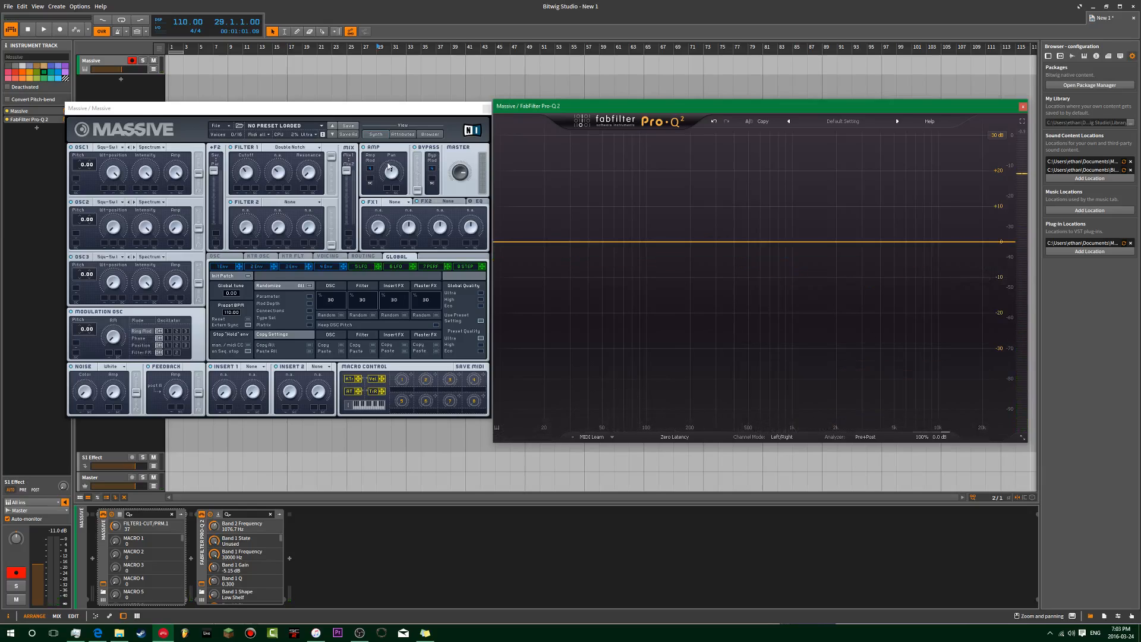
Step: Pick Bandpass for Massive's Filter 1, raise its resonance, and sweep the cutoff down and back up
{"action": "left_click", "coordinate": [294, 148]}
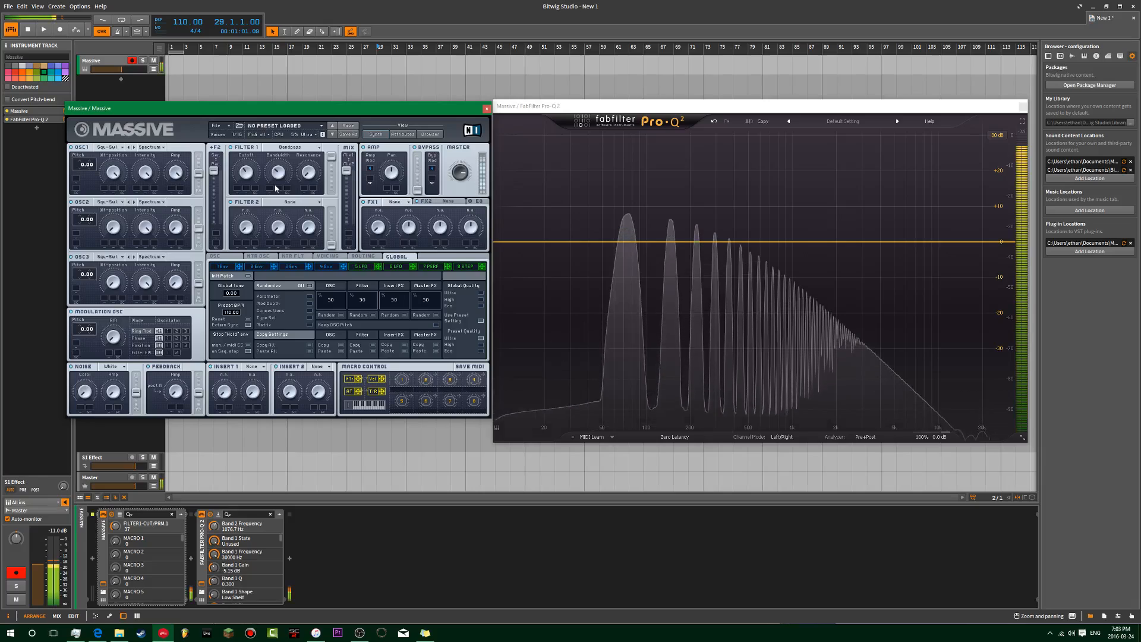
{"action": "mouse_move", "coordinate": [247, 173]}
{"action": "left_mouse_down"}
{"action": "mouse_move", "coordinate": [267, 137]}
{"action": "mouse_move", "coordinate": [279, 173]}
{"action": "mouse_move", "coordinate": [238, 184]}
{"action": "left_mouse_up"}
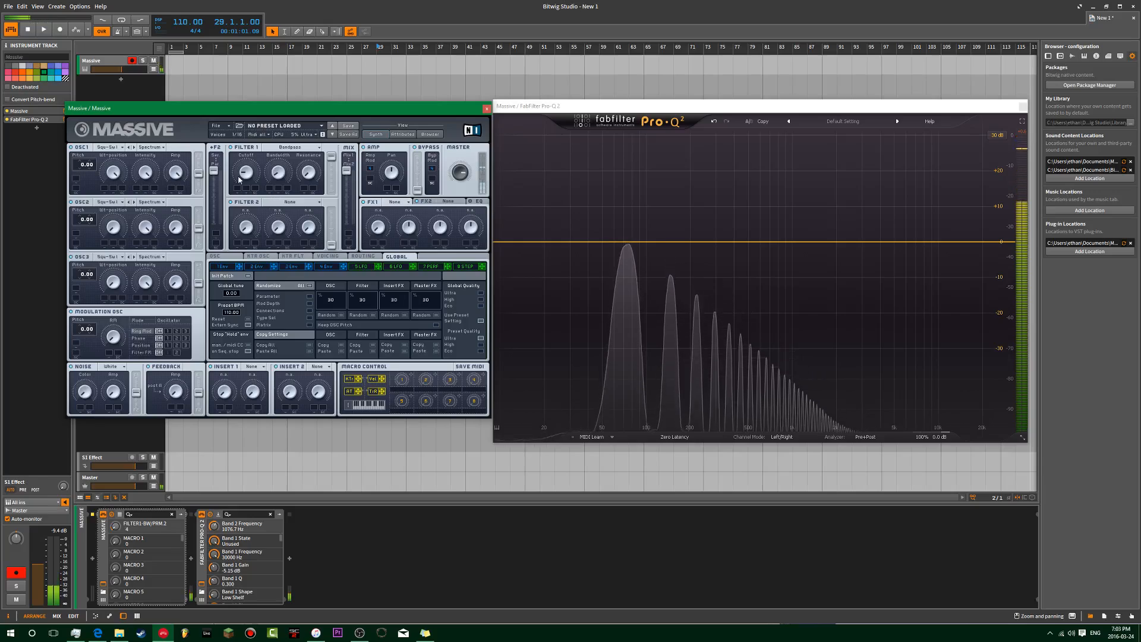
{"action": "left_click_drag", "start_coordinate": [254, 140], "coordinate": [269, 124]}
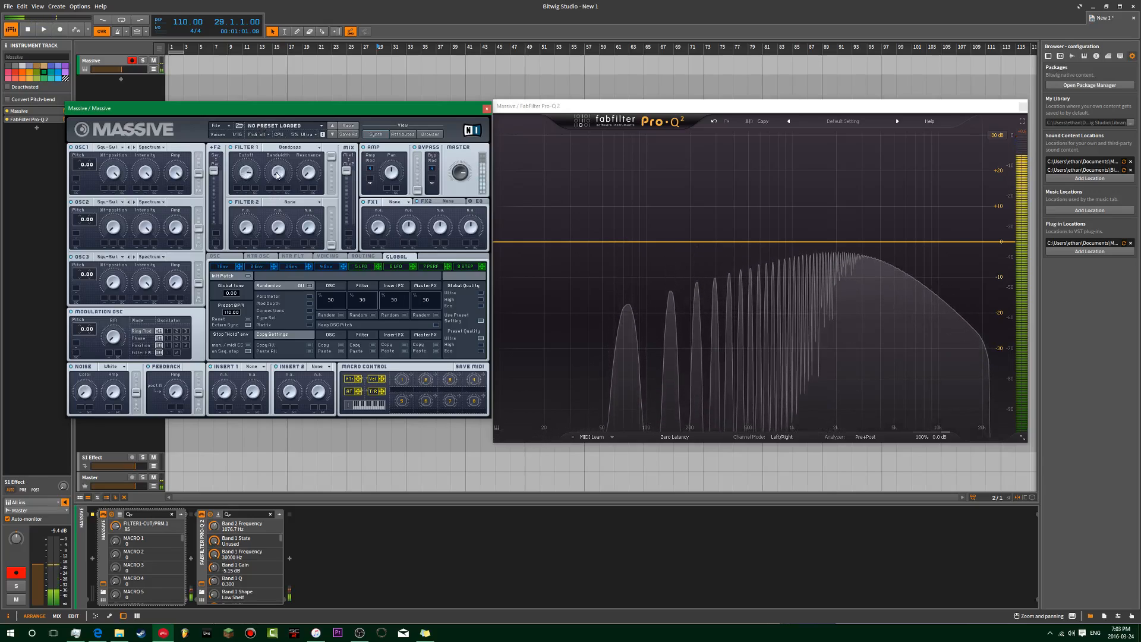
{"action": "left_click_drag", "start_coordinate": [308, 172], "coordinate": [321, 128]}
{"action": "mouse_move", "coordinate": [247, 172]}
{"action": "left_mouse_down"}
{"action": "mouse_move", "coordinate": [261, 226]}
{"action": "mouse_move", "coordinate": [265, 185]}
{"action": "left_mouse_up"}
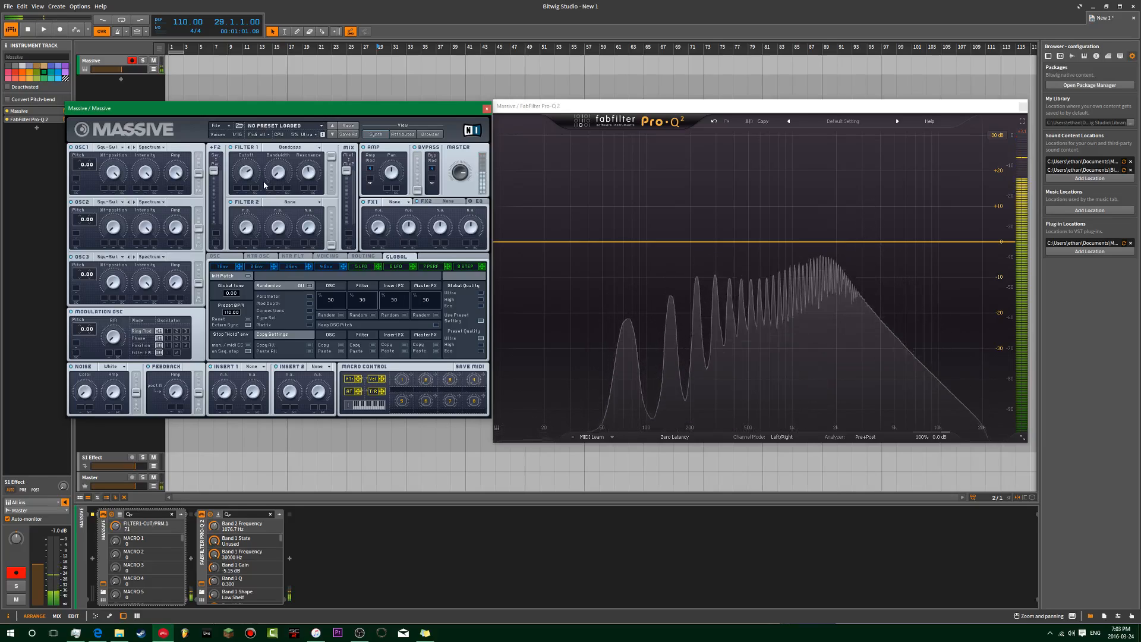
{"action": "left_click", "coordinate": [276, 180]}
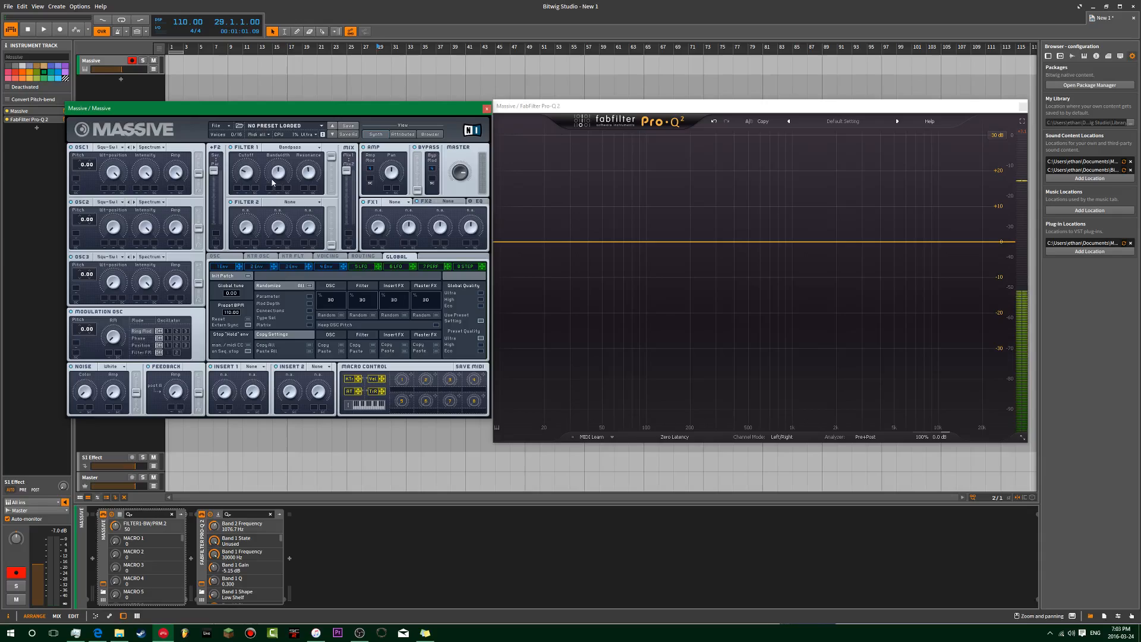
Step: Add a 24 dB/oct band-pass band in Pro-Q 2, centred near 664 Hz with Q 0.831
{"action": "left_click", "coordinate": [756, 244]}
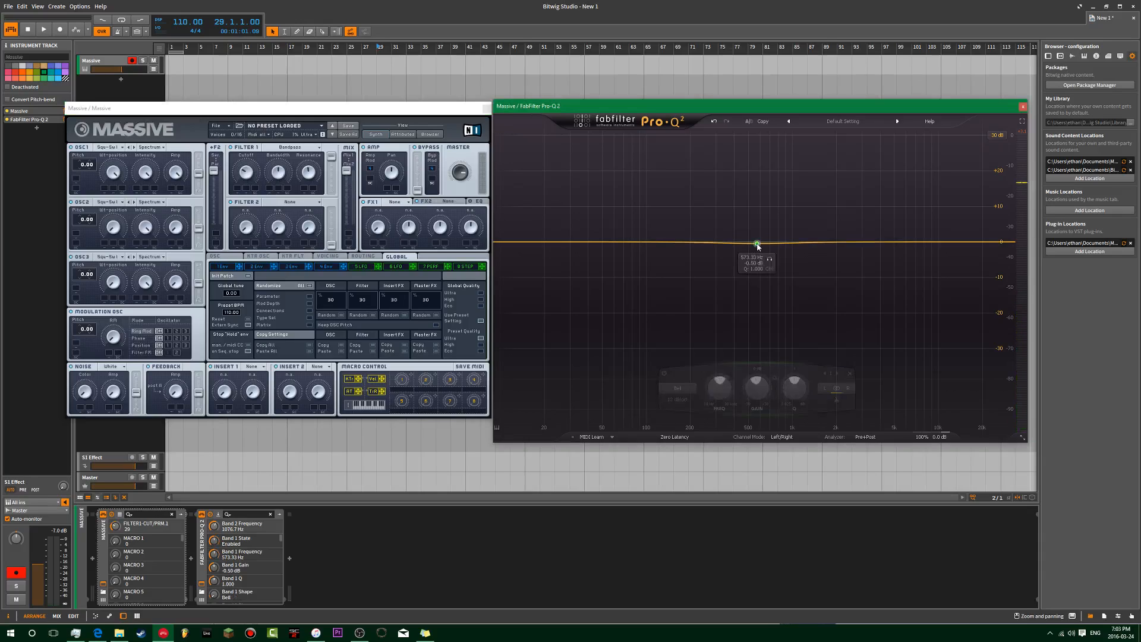
{"action": "left_click", "coordinate": [681, 388]}
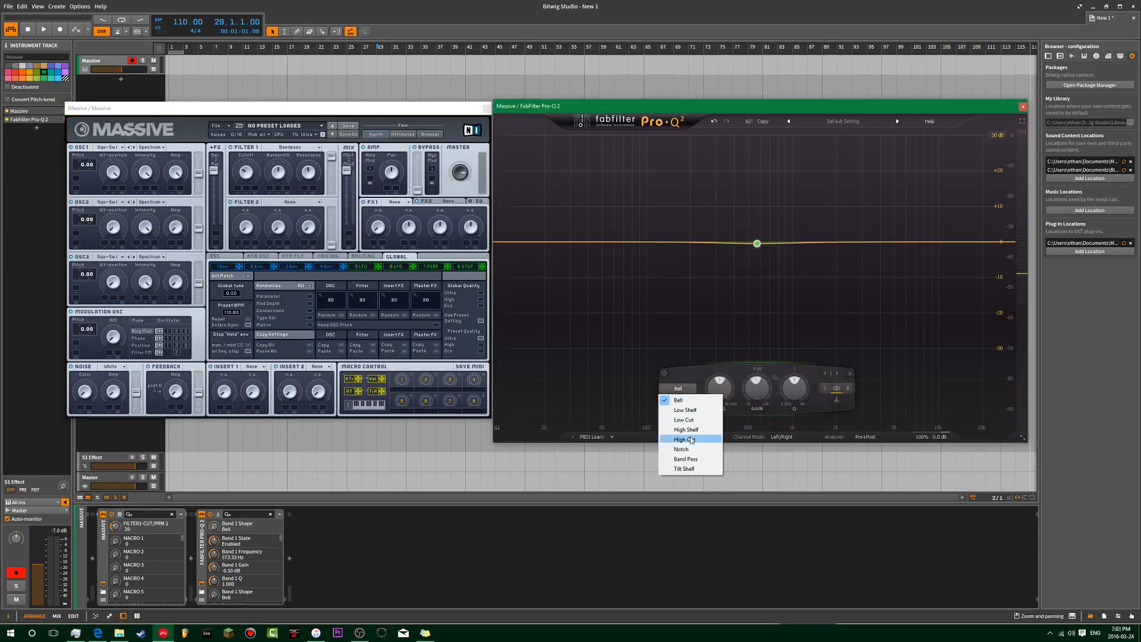
{"action": "left_click", "coordinate": [690, 460]}
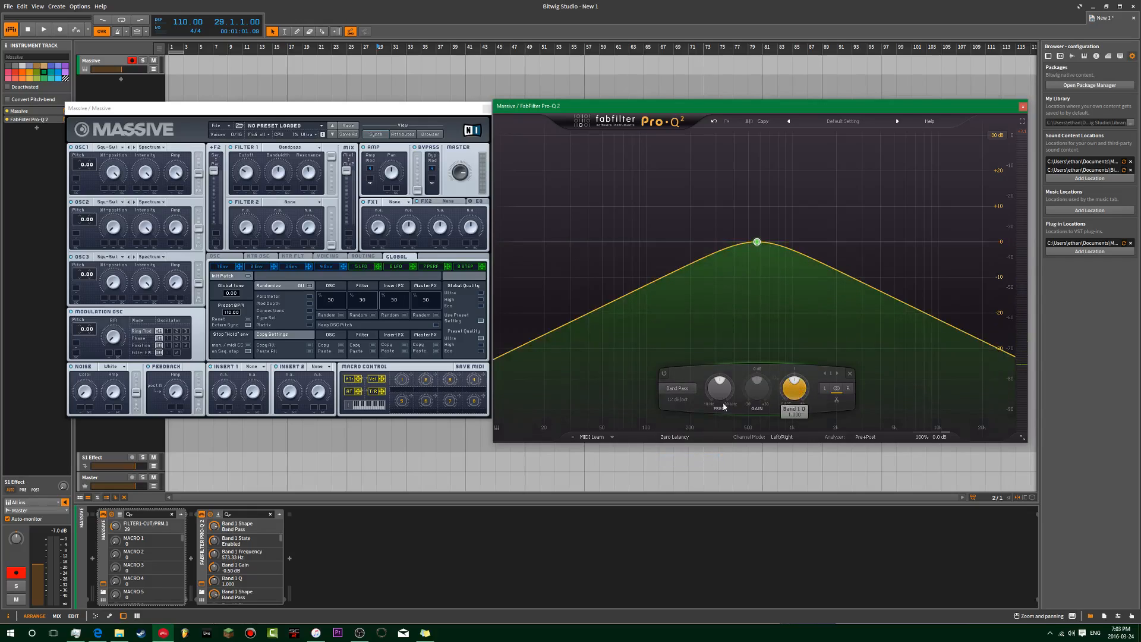
{"action": "left_click", "coordinate": [689, 420]}
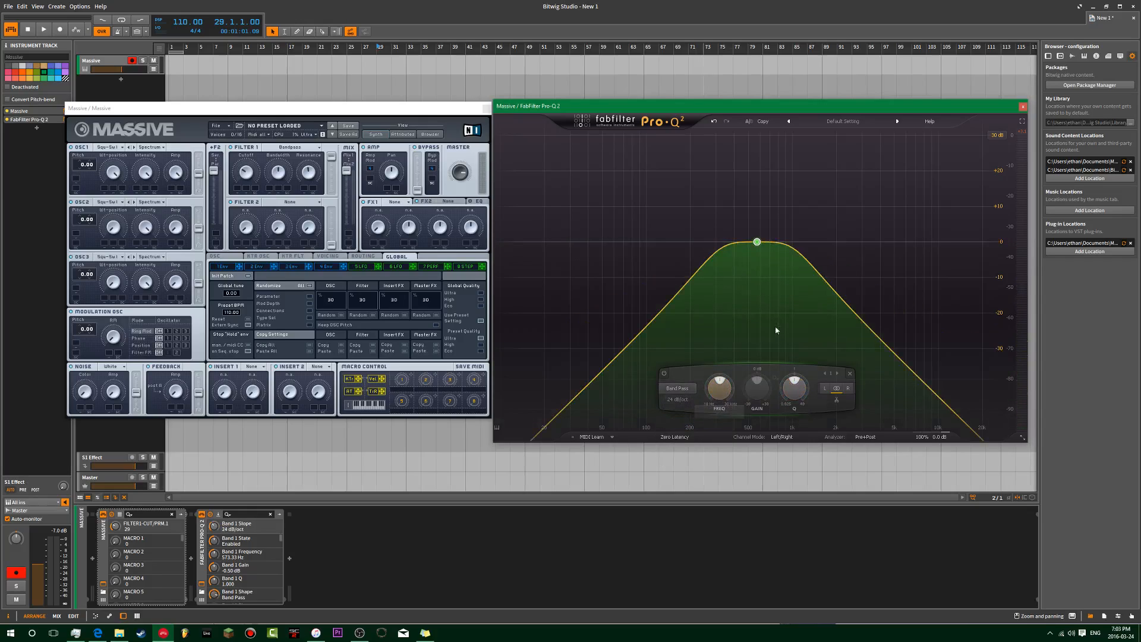
{"action": "left_click_drag", "start_coordinate": [720, 389], "coordinate": [720, 405]}
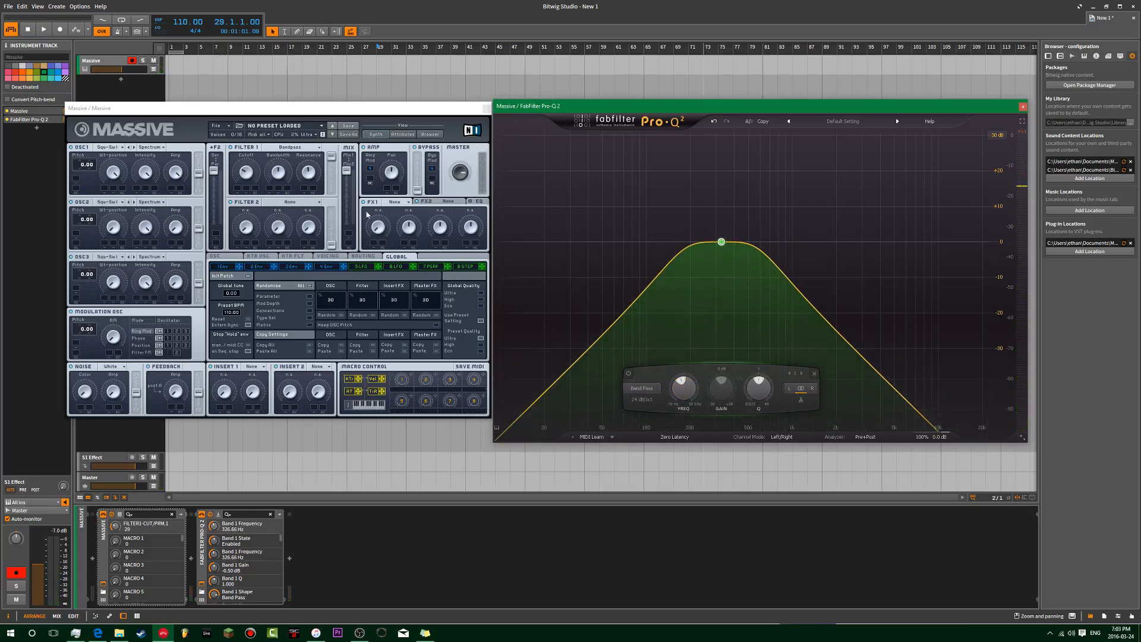
{"action": "left_click", "coordinate": [281, 170]}
{"action": "left_click", "coordinate": [643, 400]}
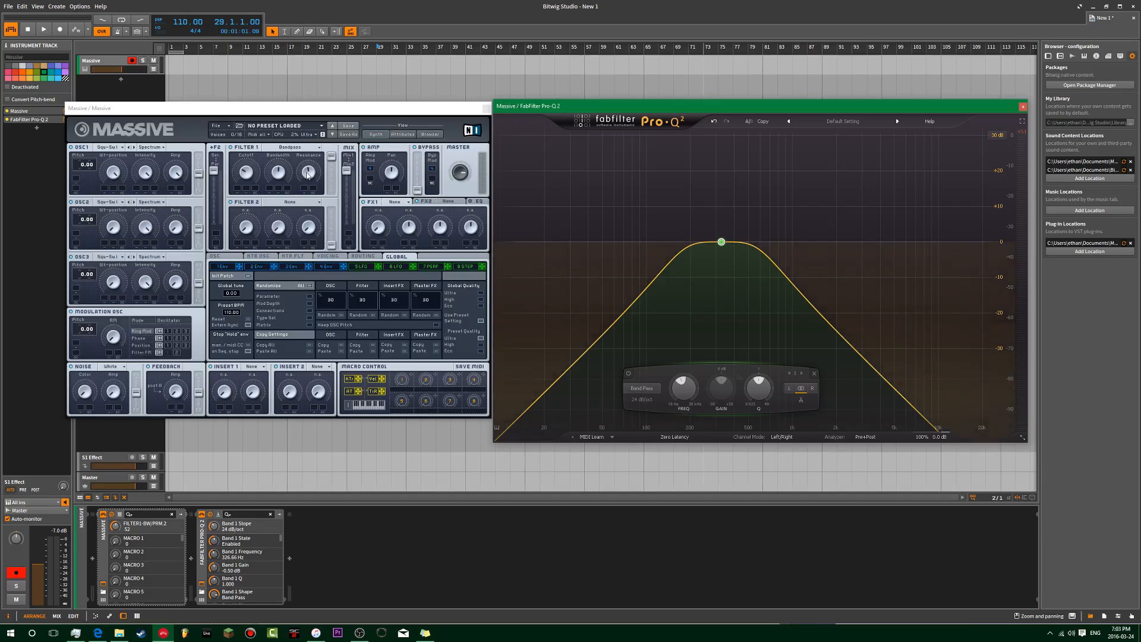
{"action": "left_click_drag", "start_coordinate": [722, 242], "coordinate": [767, 212]}
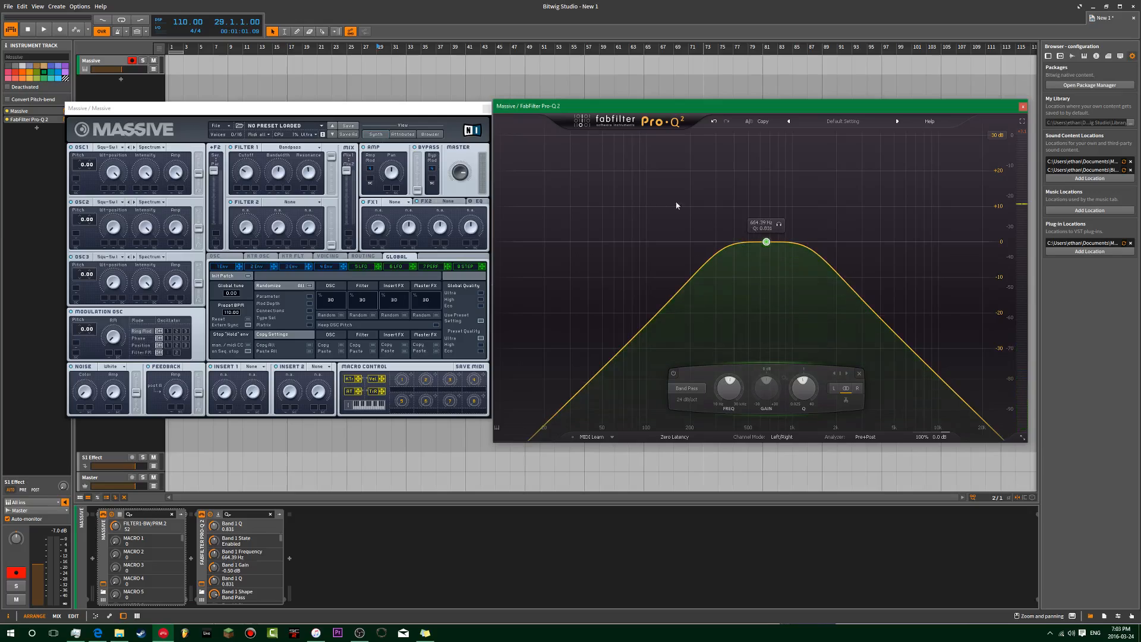
{"action": "left_click", "coordinate": [301, 148]}
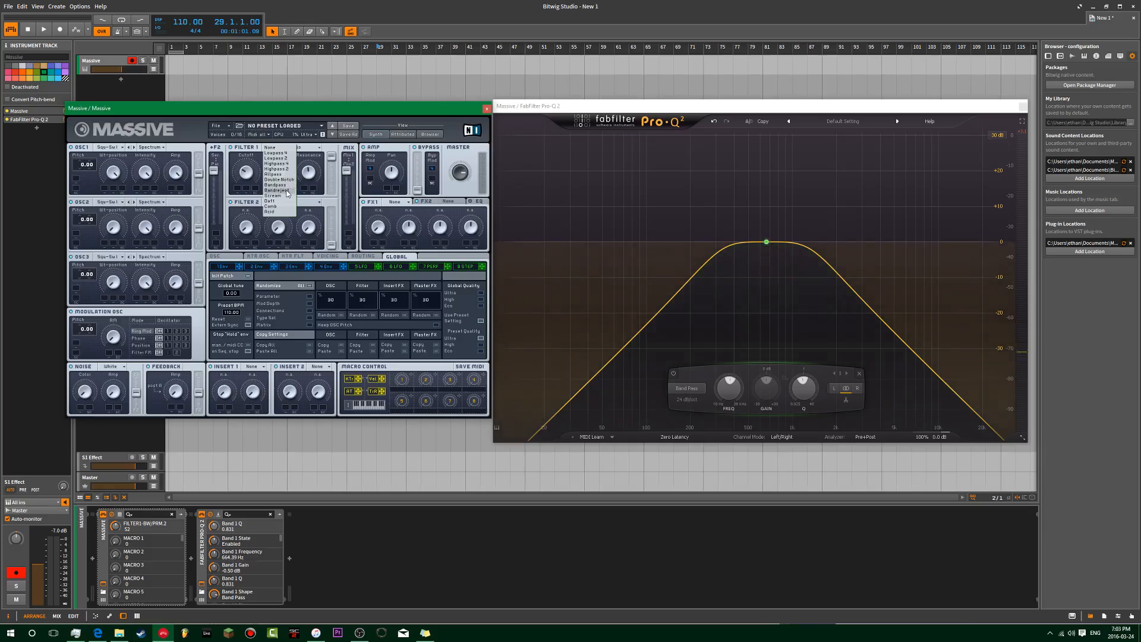
Step: Delete the band-pass band, set cutoff to 64, widen bandwidth, lower Massive's master volume, add a +17.07 dB bell at 177.25 Hz
{"action": "left_click", "coordinate": [859, 373]}
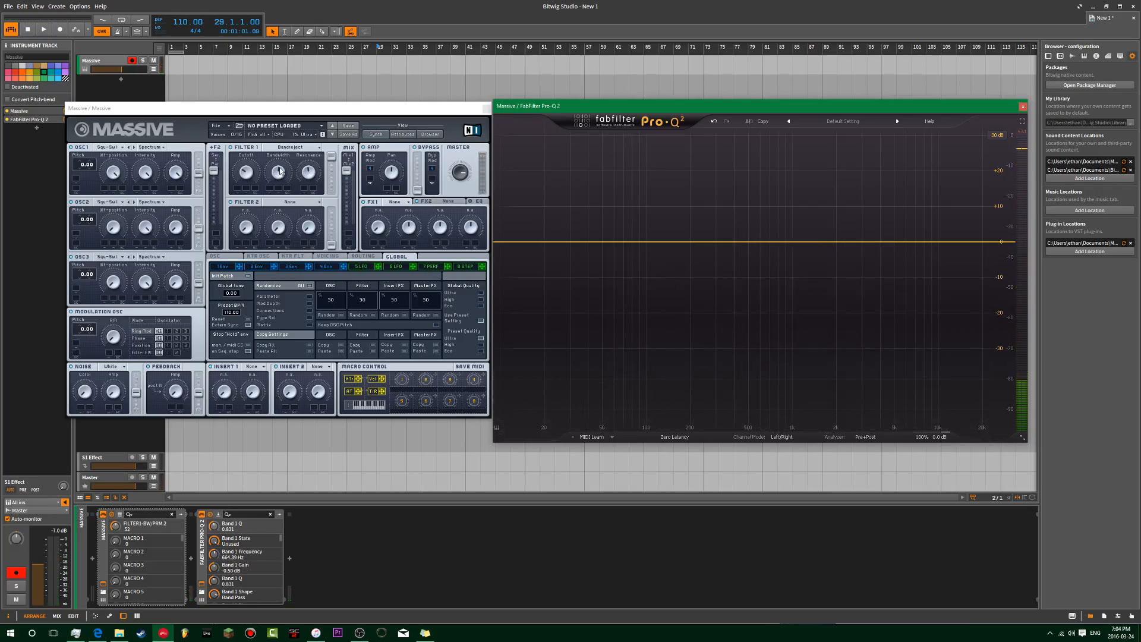
{"action": "left_click_drag", "start_coordinate": [248, 173], "coordinate": [308, 199]}
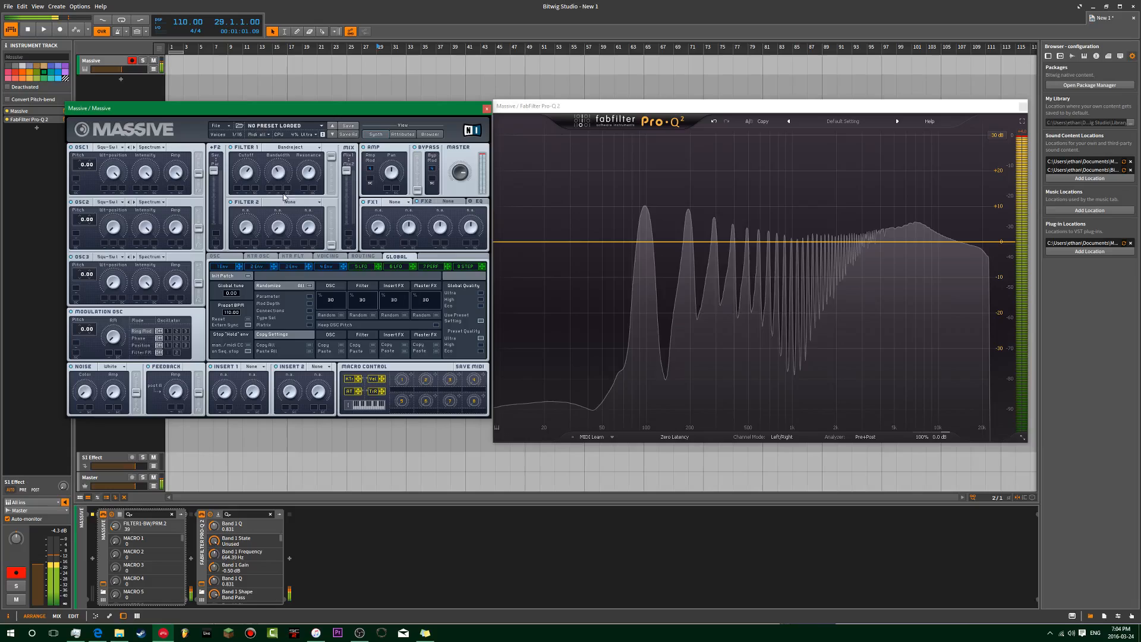
{"action": "left_click_drag", "start_coordinate": [289, 194], "coordinate": [289, 156]}
{"action": "left_click_drag", "start_coordinate": [460, 172], "coordinate": [459, 192]}
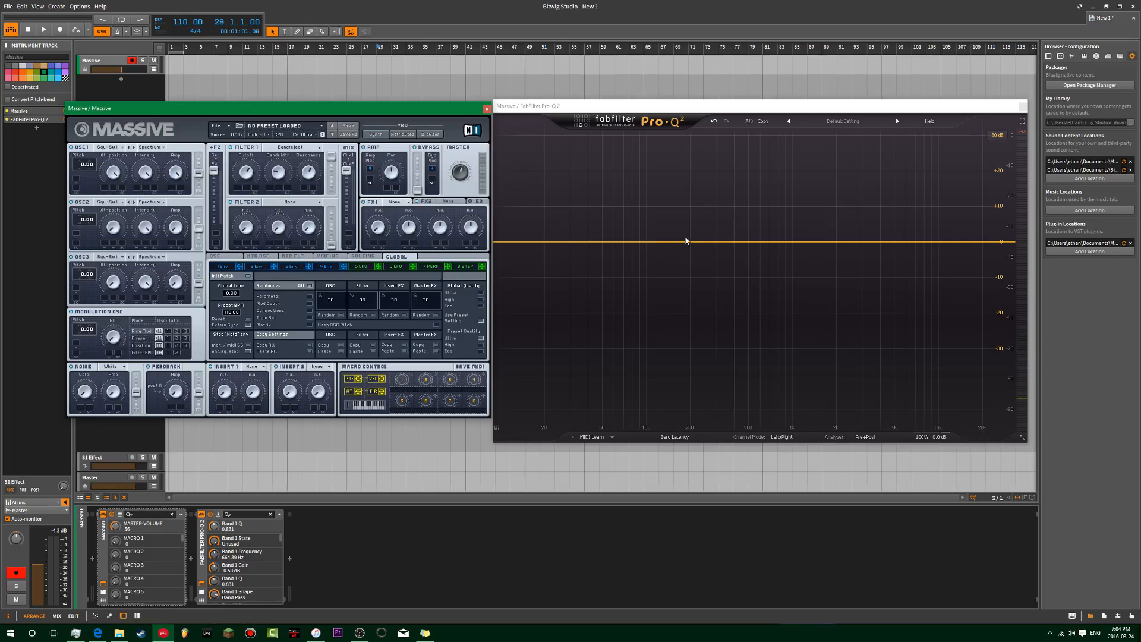
{"action": "left_click_drag", "start_coordinate": [683, 244], "coordinate": [683, 190]}
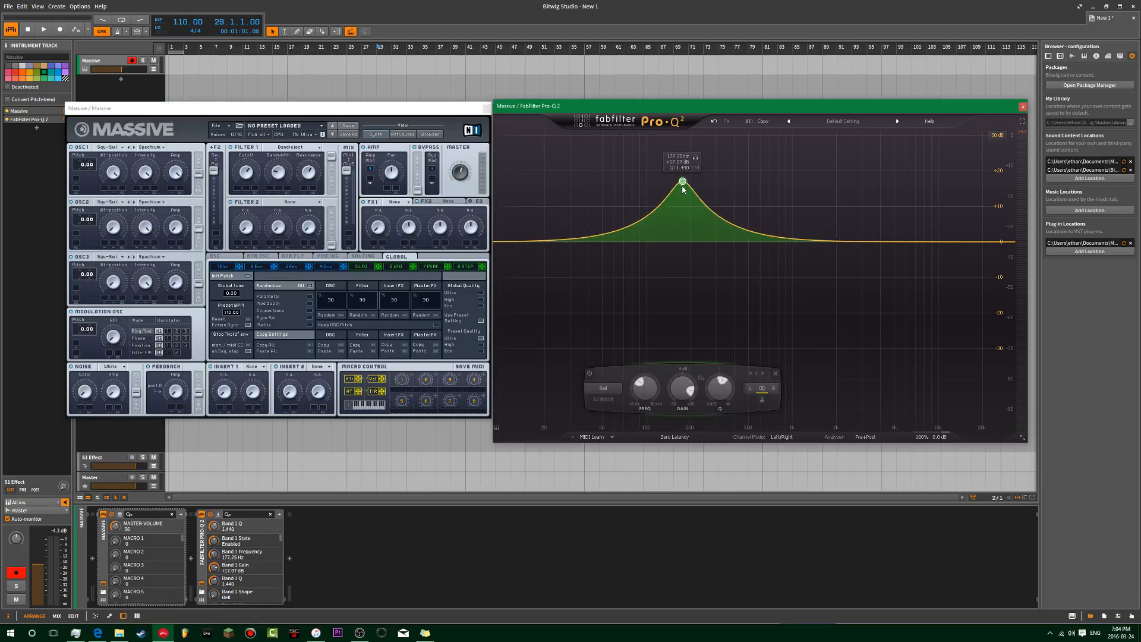
Step: Add a second bell boost near 3 kHz and a bell cut around 546 Hz
{"action": "left_click_drag", "start_coordinate": [863, 246], "coordinate": [835, 180]}
{"action": "left_click_drag", "start_coordinate": [762, 230], "coordinate": [756, 284]}
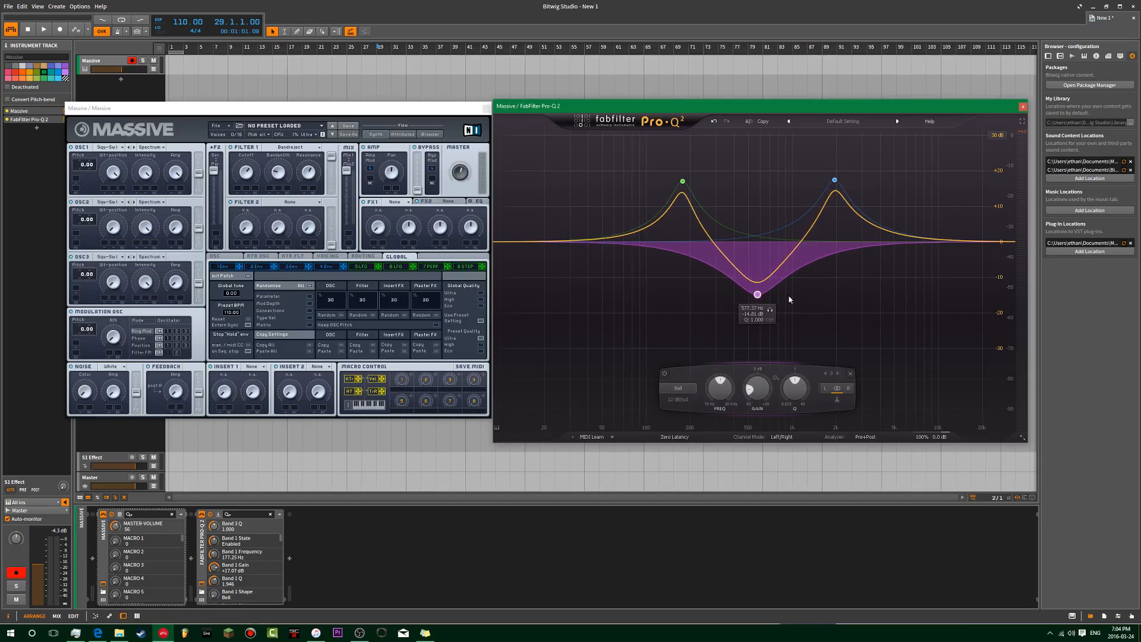
{"action": "scroll", "coordinate": [757, 296], "scroll_direction": "down", "scroll_amount": 10}
{"action": "scroll", "coordinate": [758, 296], "scroll_direction": "up", "scroll_amount": 8}
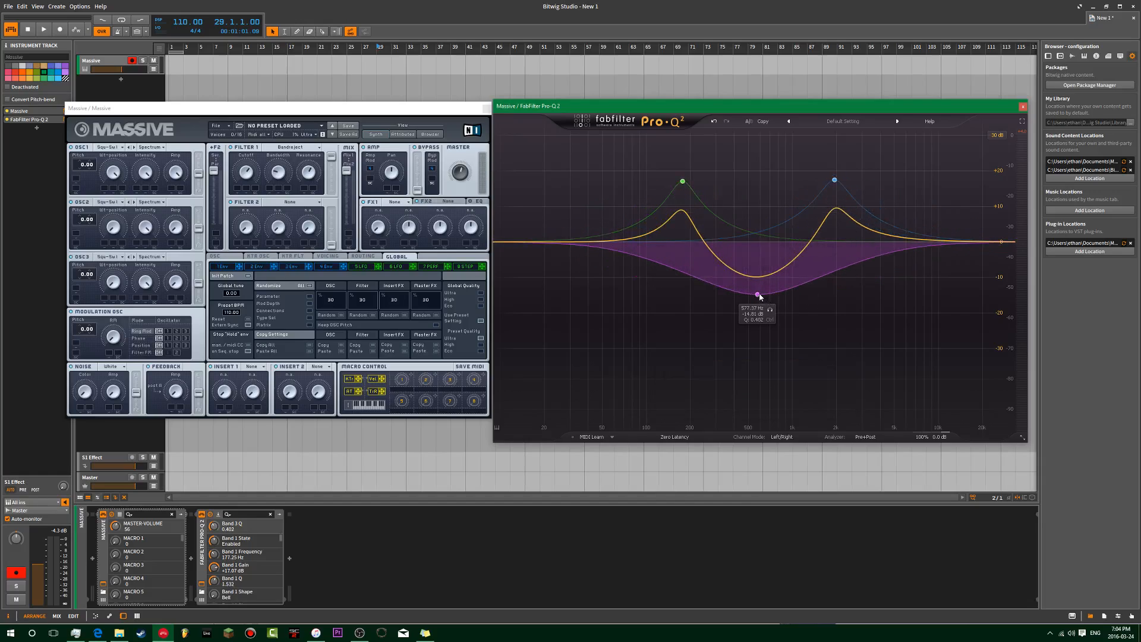
Step: Shift all three bands lower in frequency and adjust the width of the two boosts
{"action": "left_click_drag", "start_coordinate": [937, 149], "coordinate": [642, 333]}
{"action": "left_click_drag", "start_coordinate": [720, 388], "coordinate": [721, 407]}
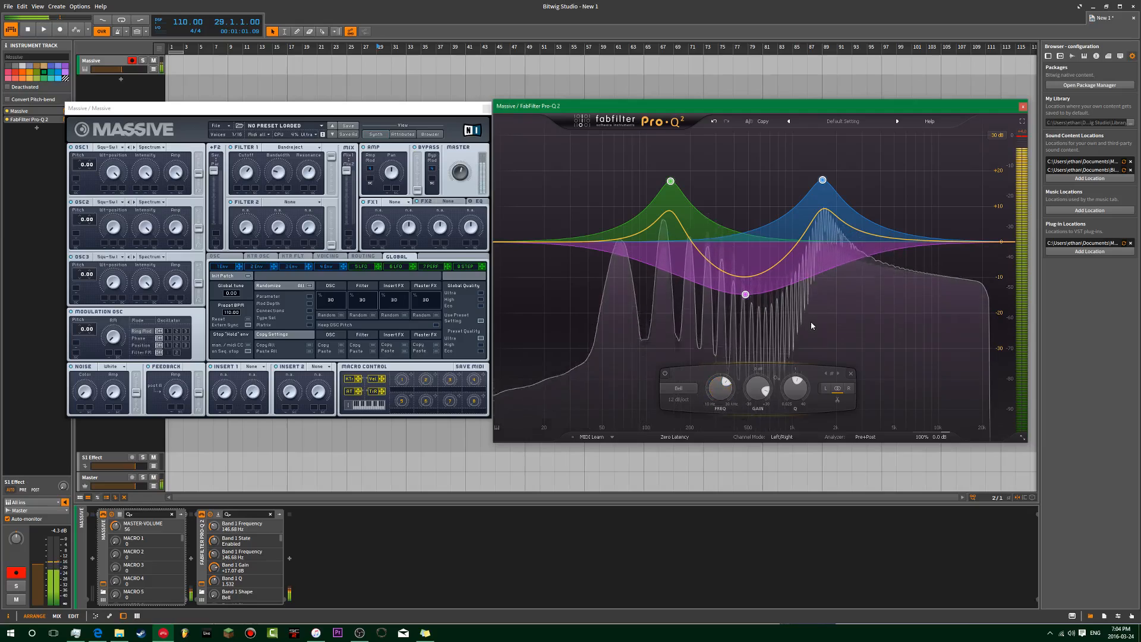
{"action": "left_click", "coordinate": [559, 296]}
{"action": "left_click_drag", "start_coordinate": [614, 144], "coordinate": [855, 182]}
{"action": "mouse_move", "coordinate": [795, 395]}
{"action": "left_mouse_down"}
{"action": "mouse_move", "coordinate": [795, 376]}
{"action": "mouse_move", "coordinate": [793, 394]}
{"action": "left_mouse_up"}
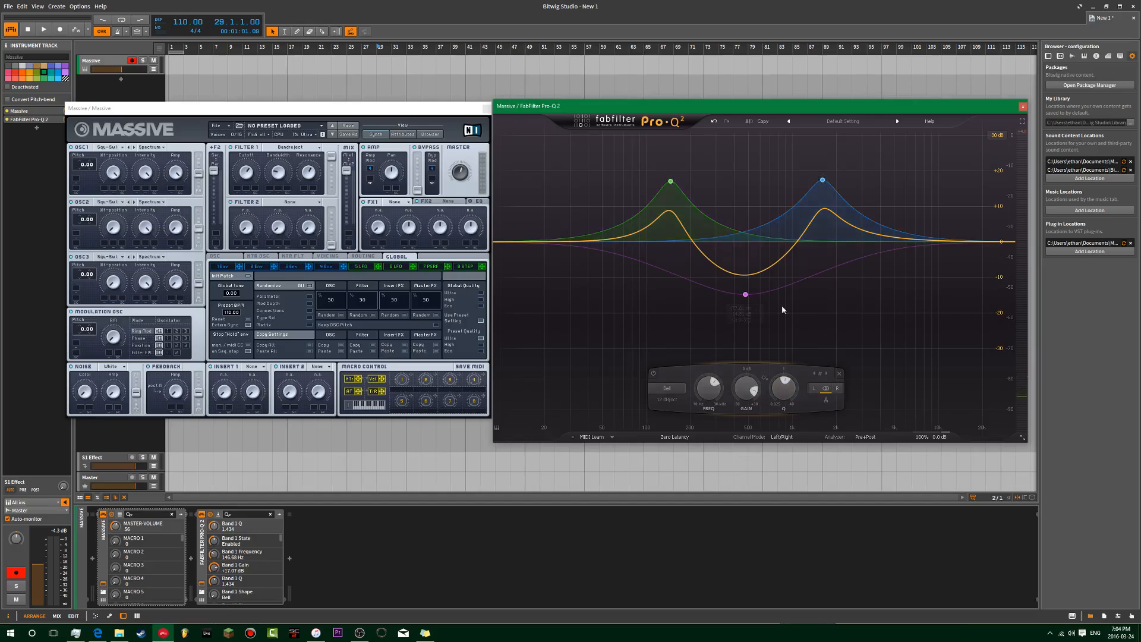
Step: Retune the bands, leaving boosts near 88 Hz and 5 kHz around a cut near 620 Hz
{"action": "left_click", "coordinate": [746, 294]}
{"action": "left_click", "coordinate": [823, 179]}
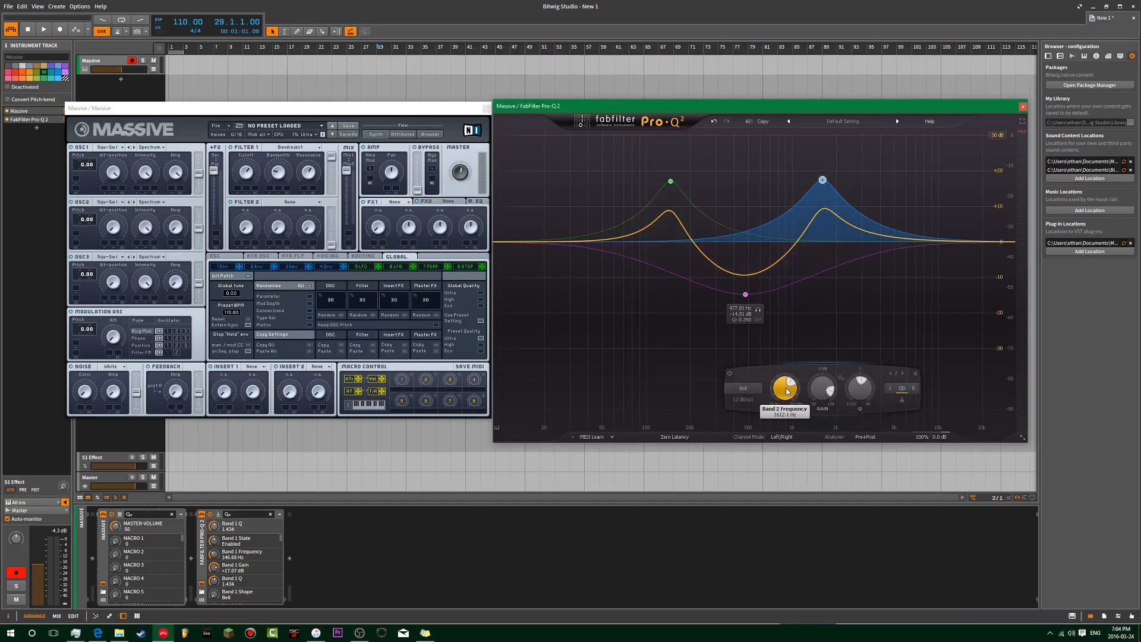
{"action": "left_click_drag", "start_coordinate": [782, 384], "coordinate": [765, 390]}
{"action": "left_click_drag", "start_coordinate": [745, 294], "coordinate": [801, 292]}
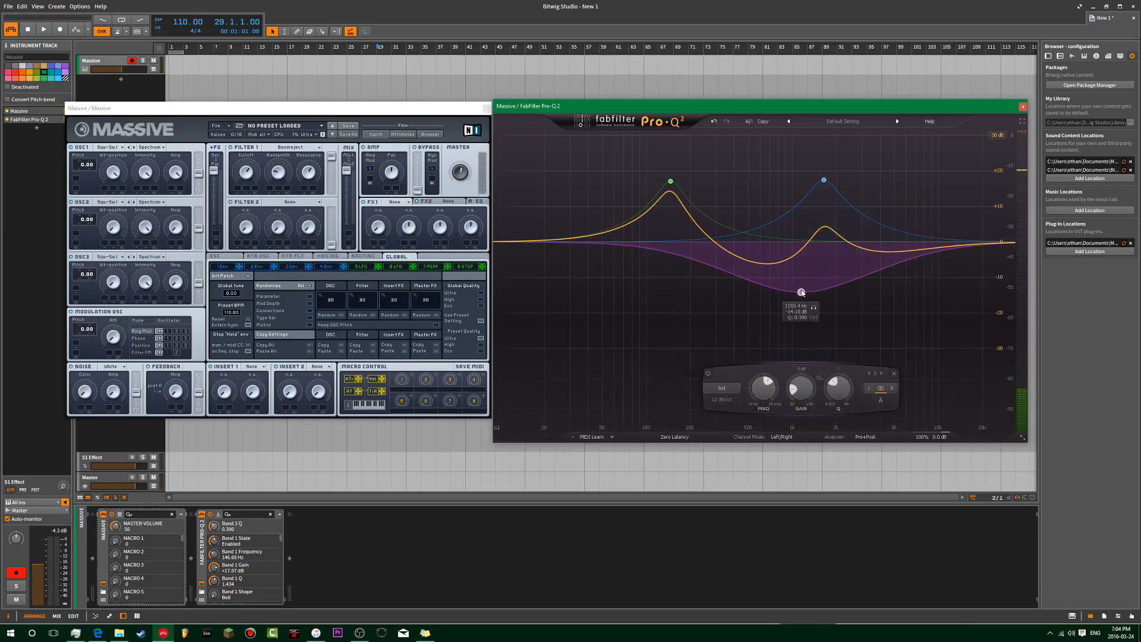
{"action": "left_click_drag", "start_coordinate": [826, 179], "coordinate": [646, 331]}
{"action": "mouse_move", "coordinate": [760, 393]}
{"action": "left_mouse_down"}
{"action": "mouse_move", "coordinate": [760, 416]}
{"action": "mouse_move", "coordinate": [761, 389]}
{"action": "left_mouse_up"}
{"action": "left_click_drag", "start_coordinate": [791, 292], "coordinate": [770, 292]}
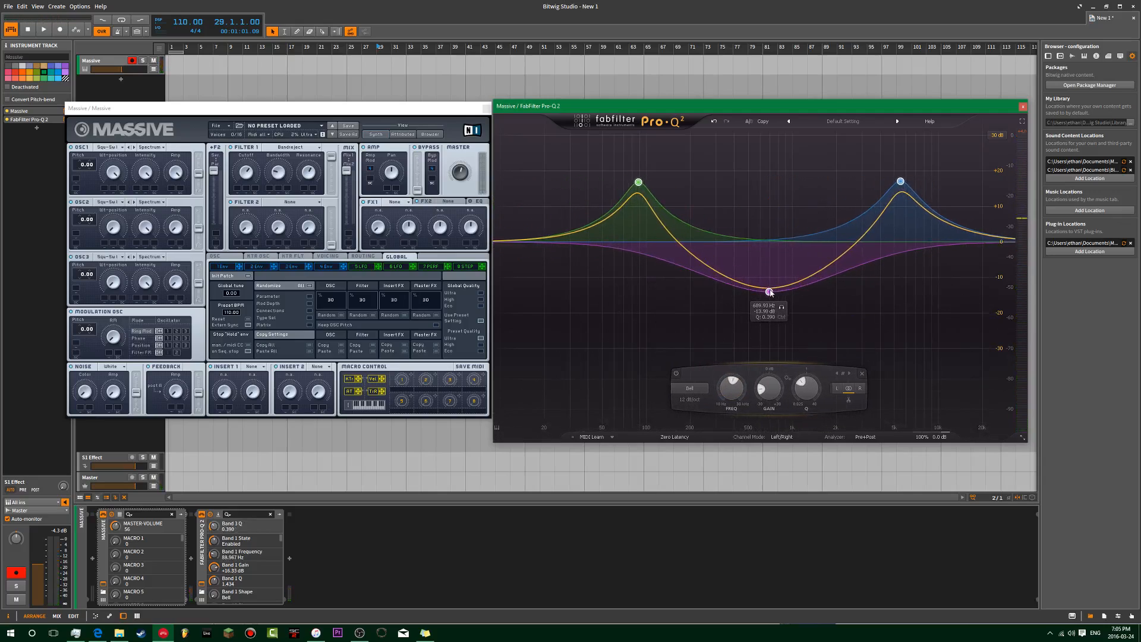
Step: Select all three EQ bands and shift them lower in frequency
{"action": "left_click", "coordinate": [816, 301]}
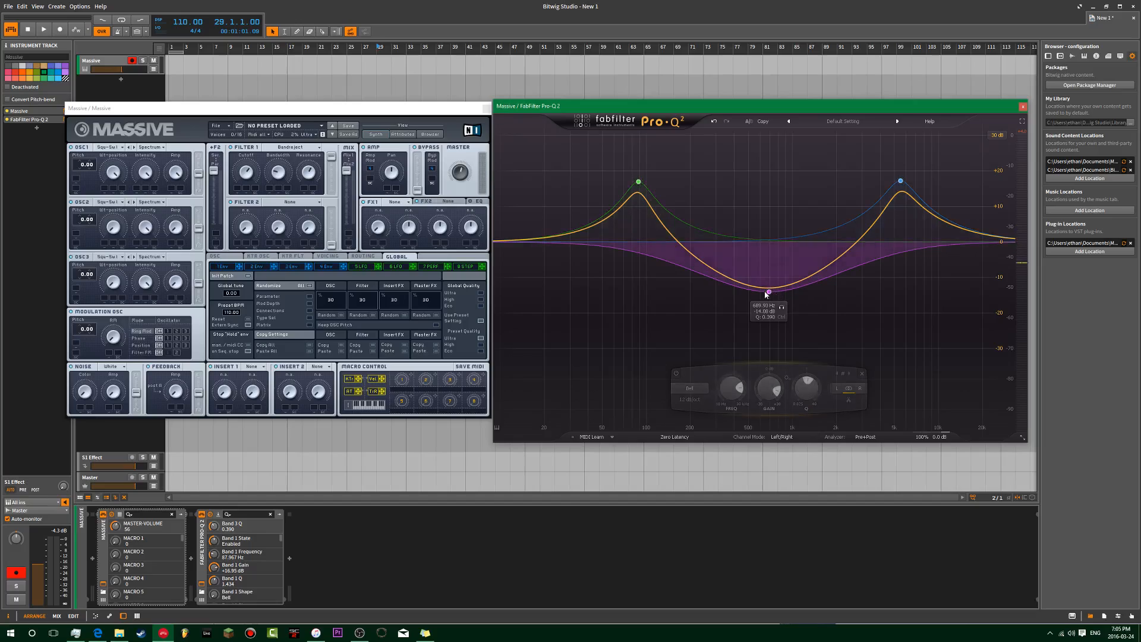
{"action": "left_click", "coordinate": [639, 183]}
{"action": "left_click", "coordinate": [929, 122]}
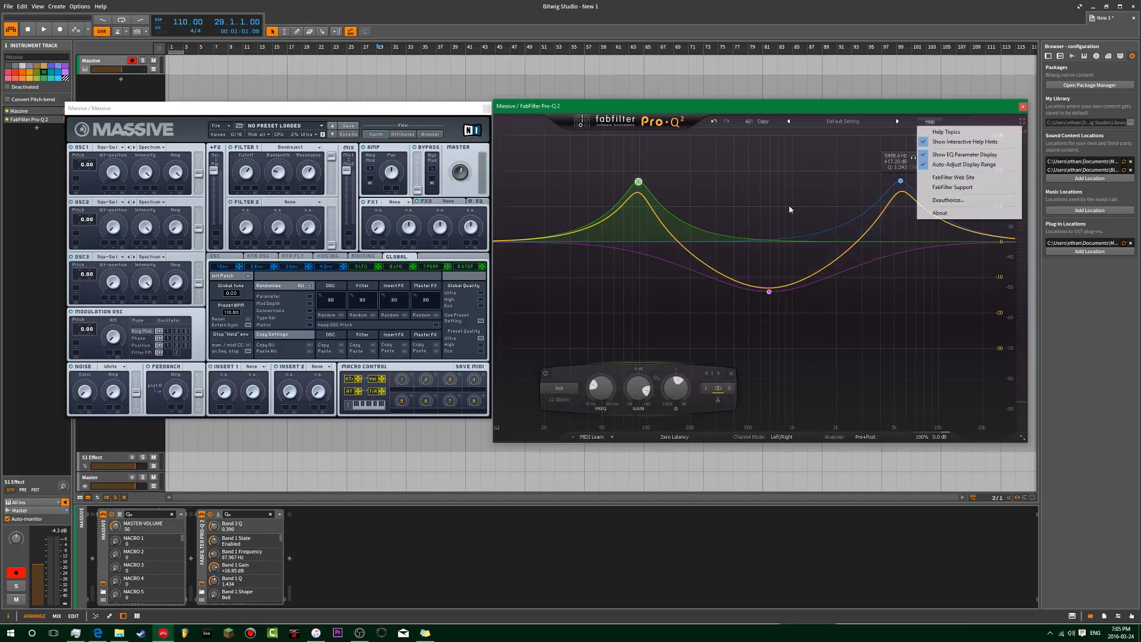
{"action": "left_click", "coordinate": [716, 161]}
{"action": "left_click_drag", "start_coordinate": [615, 139], "coordinate": [935, 309]}
{"action": "left_click_drag", "start_coordinate": [731, 388], "coordinate": [741, 415]}
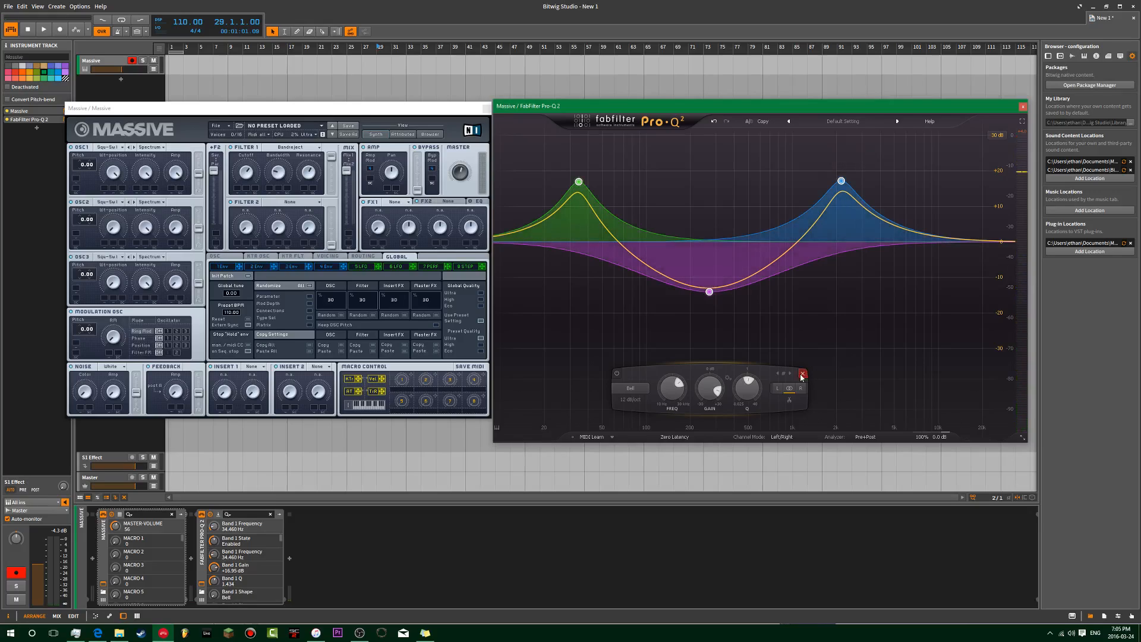
{"action": "left_click", "coordinate": [802, 375]}
Step: Move the blue peak to about 535 Hz and the dip to 145.6 Hz, then shift every band higher
{"action": "left_click_drag", "start_coordinate": [841, 182], "coordinate": [744, 193]}
{"action": "left_click_drag", "start_coordinate": [710, 292], "coordinate": [670, 287]}
{"action": "left_click_drag", "start_coordinate": [579, 277], "coordinate": [778, 159]}
{"action": "left_click_drag", "start_coordinate": [630, 393], "coordinate": [705, 372]}
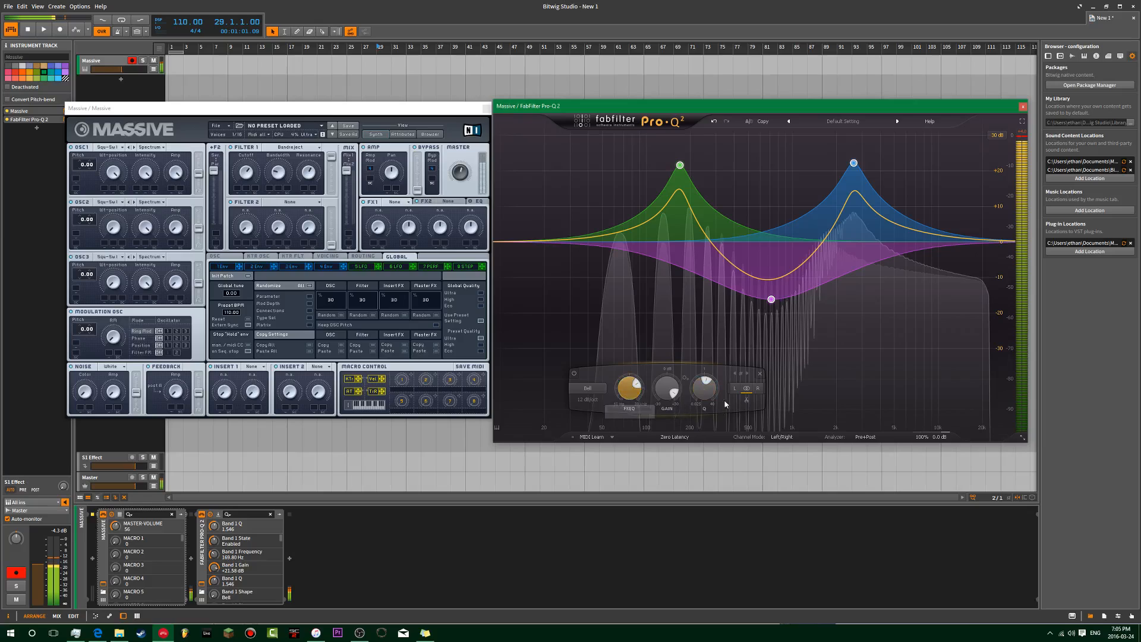
{"action": "left_click", "coordinate": [861, 291]}
Step: Shift the green and blue peaks up in frequency and make them narrower and taller
{"action": "left_click_drag", "start_coordinate": [905, 131], "coordinate": [665, 195]}
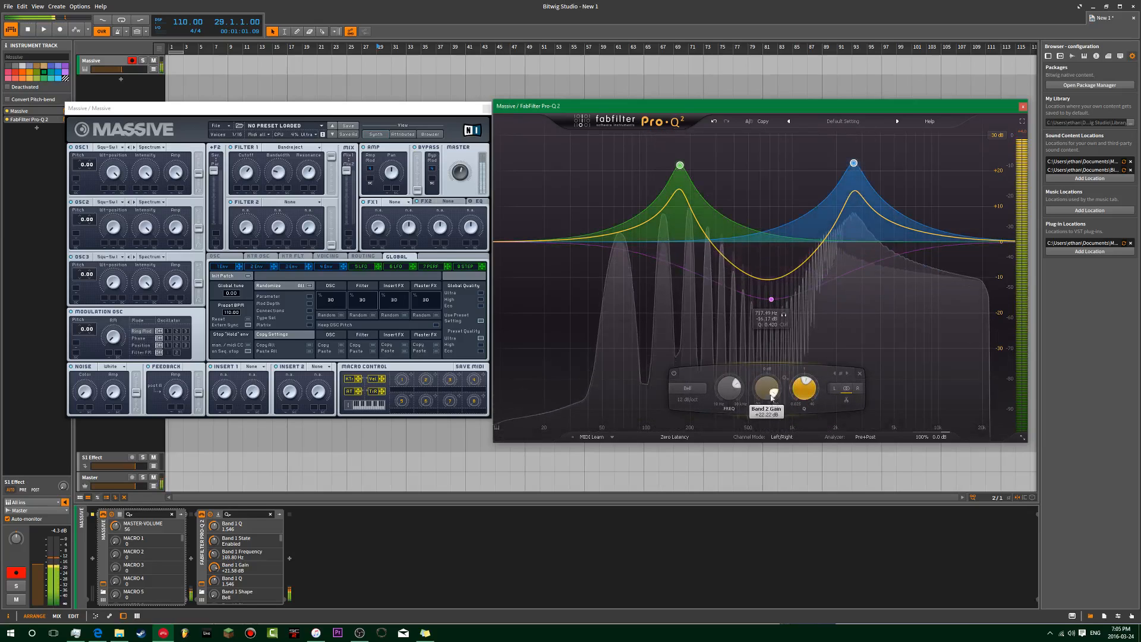
{"action": "left_click_drag", "start_coordinate": [742, 392], "coordinate": [809, 382]}
{"action": "left_click_drag", "start_coordinate": [689, 208], "coordinate": [686, 200]}
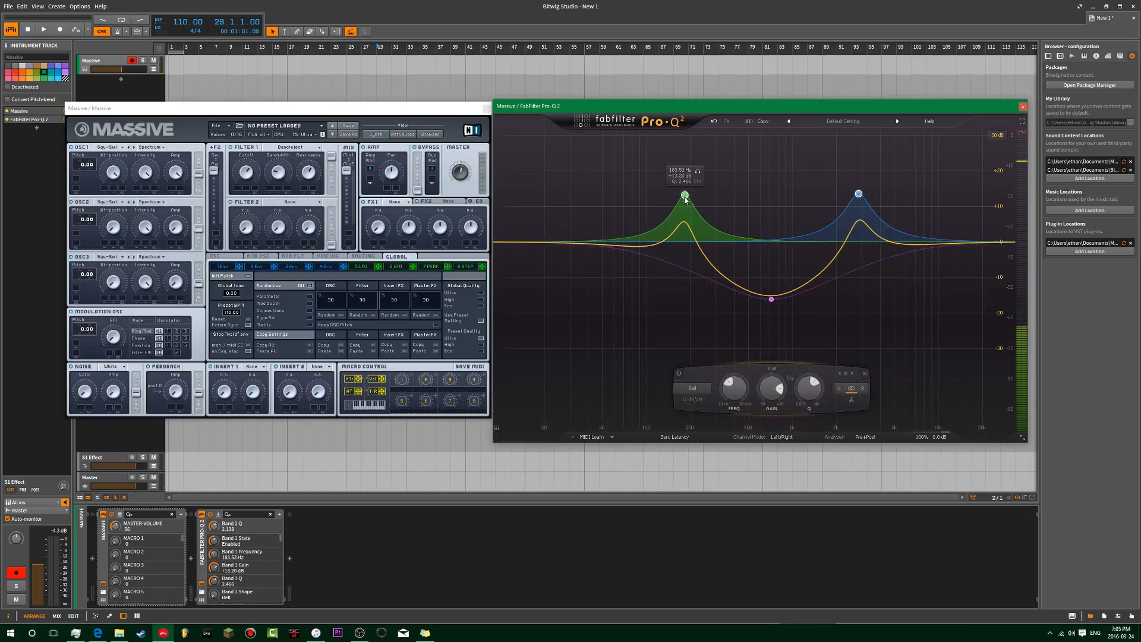
{"action": "scroll", "coordinate": [660, 374], "scroll_direction": "down", "scroll_amount": 10}
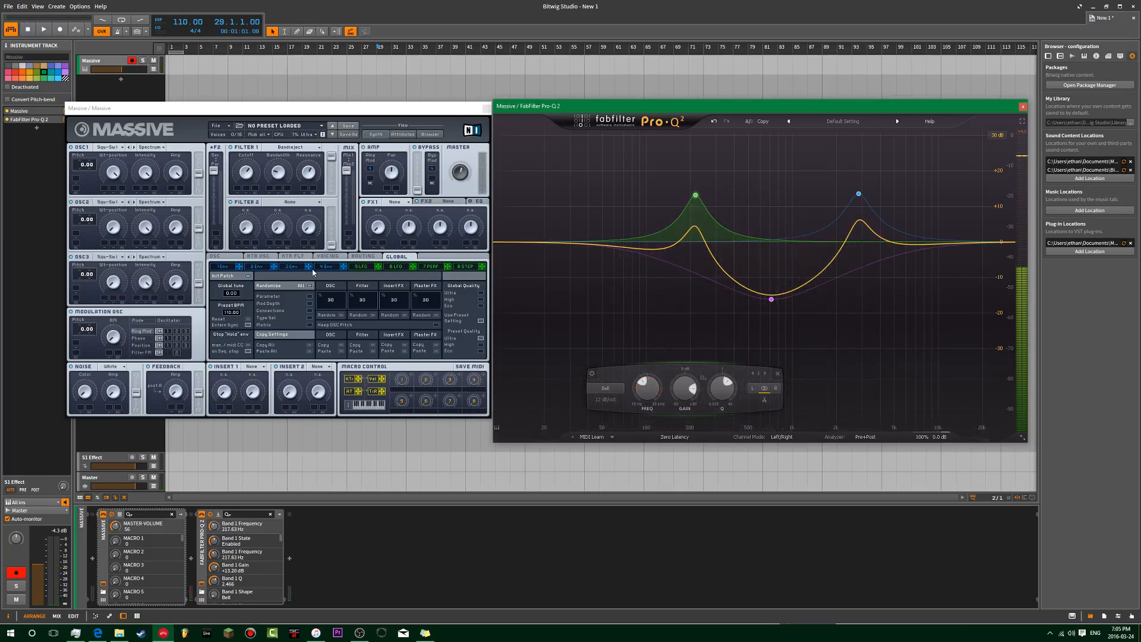
Step: Delete the purple dip band from Pro-Q 2
{"action": "left_click", "coordinate": [278, 176]}
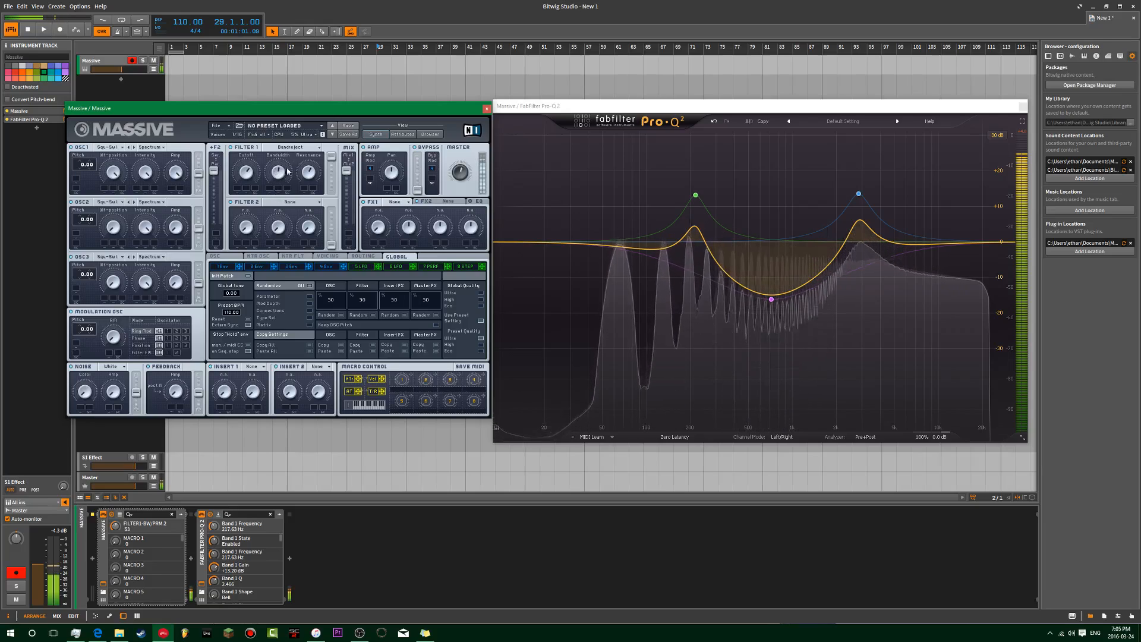
{"action": "left_click", "coordinate": [771, 299]}
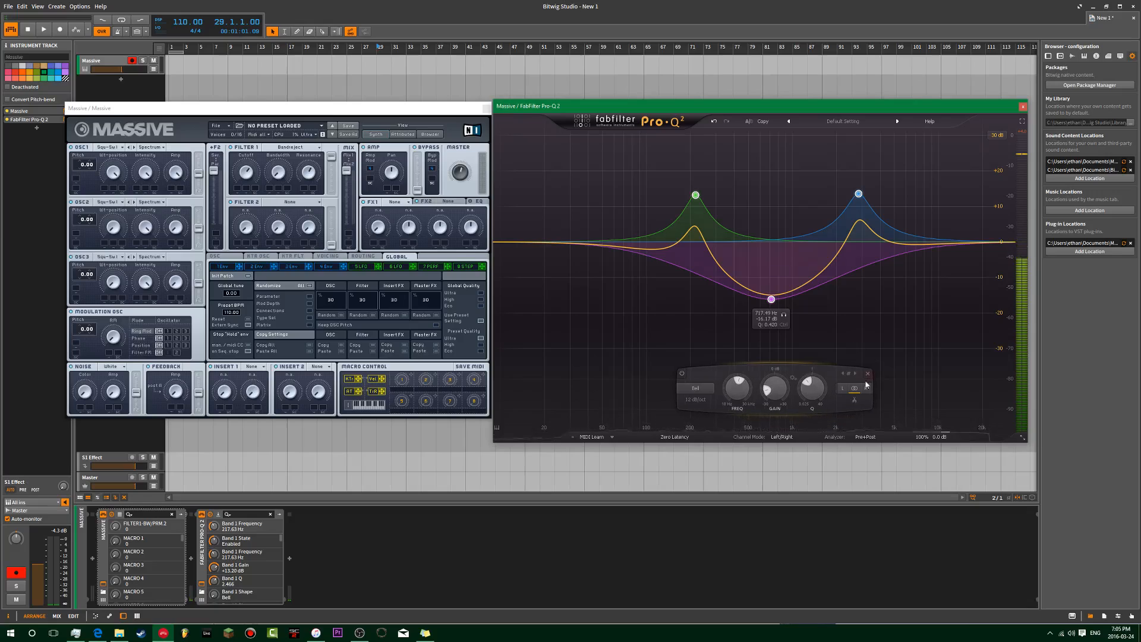
{"action": "left_click", "coordinate": [868, 375]}
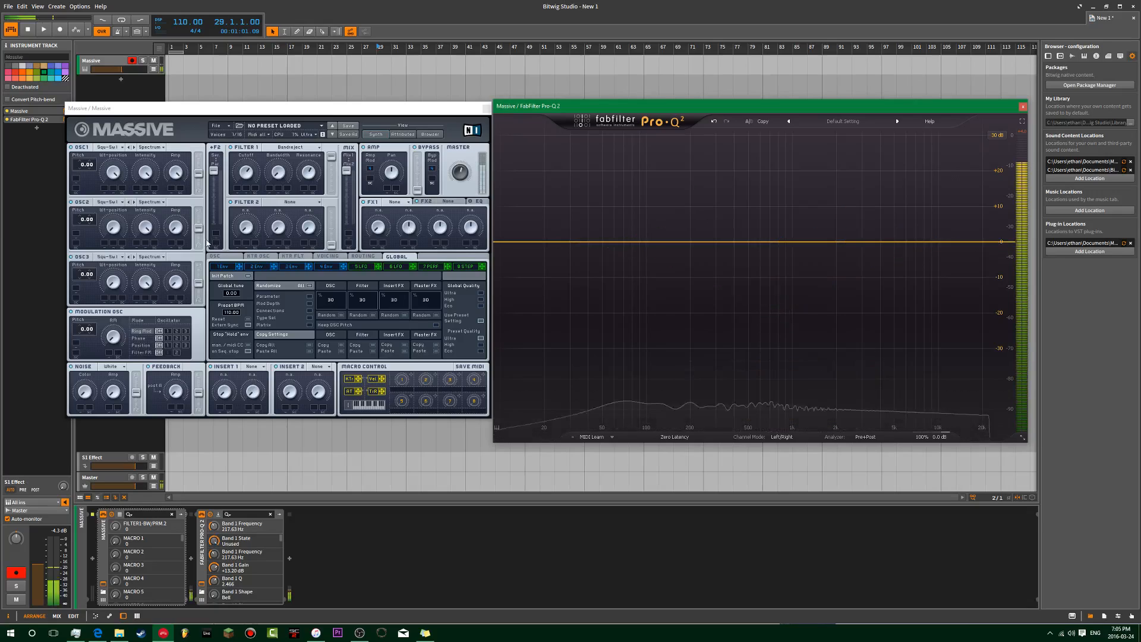
Step: Clear the remaining EQ bands, then widen Filter 1 bandwidth, raise resonance and lower cutoff toward 1 kHz
{"action": "left_click", "coordinate": [278, 204]}
{"action": "left_click", "coordinate": [245, 159]}
{"action": "mouse_move", "coordinate": [276, 172]}
{"action": "left_mouse_down"}
{"action": "mouse_move", "coordinate": [273, 215]}
{"action": "mouse_move", "coordinate": [298, 150]}
{"action": "mouse_move", "coordinate": [295, 160]}
{"action": "left_mouse_up"}
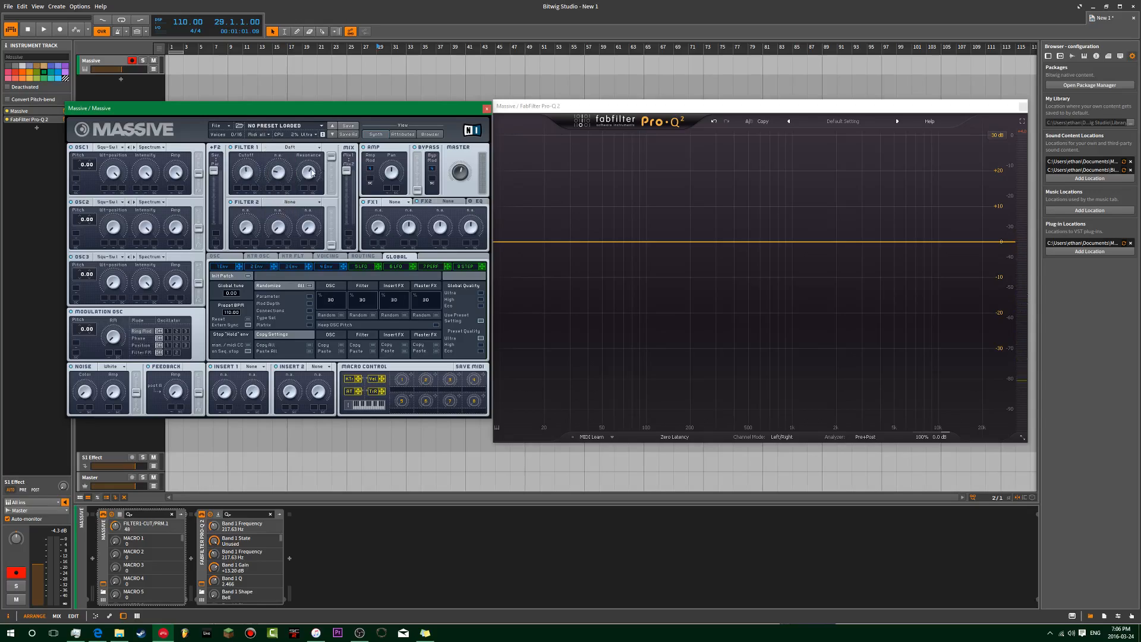
{"action": "left_click_drag", "start_coordinate": [310, 185], "coordinate": [328, 125]}
{"action": "left_click_drag", "start_coordinate": [250, 170], "coordinate": [305, 148]}
{"action": "left_click_drag", "start_coordinate": [247, 175], "coordinate": [257, 198]}
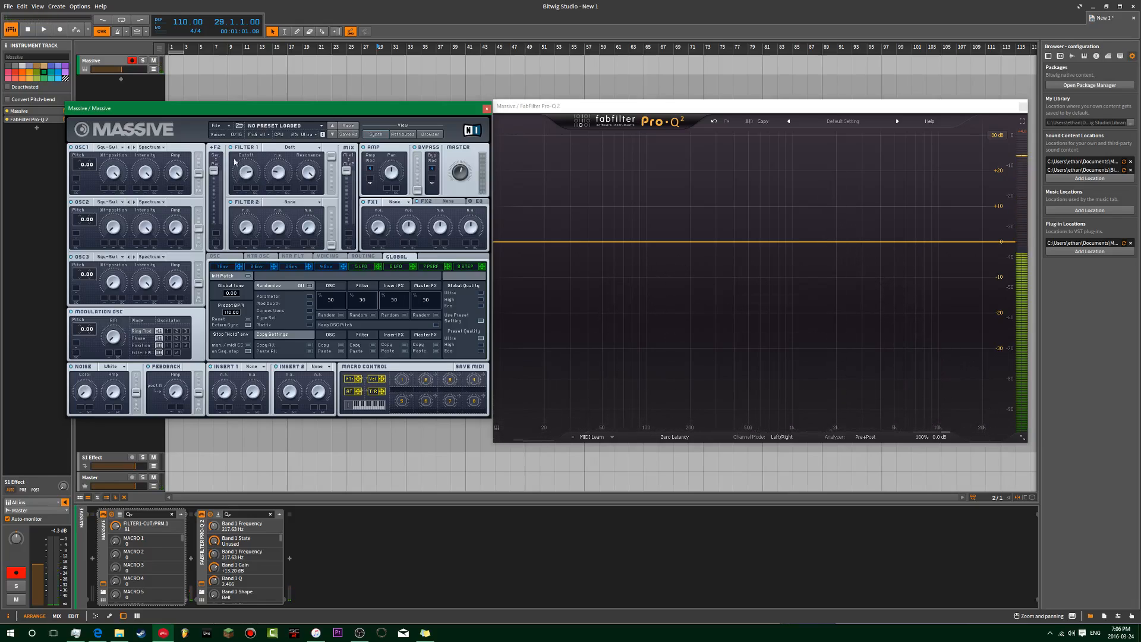
{"action": "left_click_drag", "start_coordinate": [158, 111], "coordinate": [347, 97]}
Step: Add a new instrument track loaded with Serum_x64, found by searching 'se'
{"action": "double_click", "coordinate": [109, 96]}
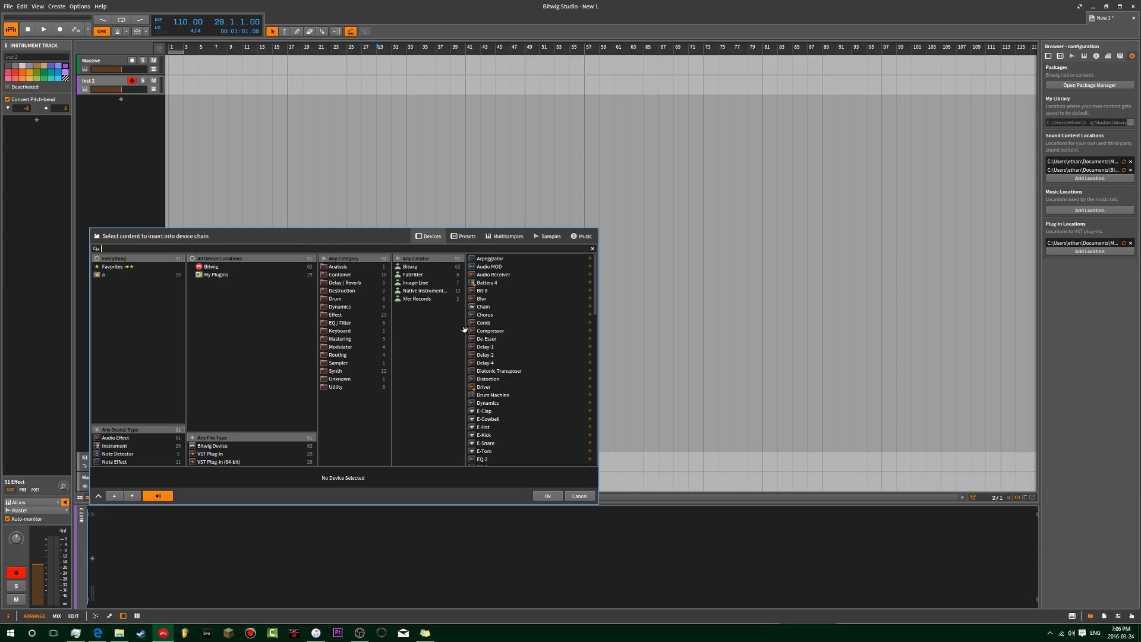
{"action": "type", "text": "ser"}
{"action": "double_click", "coordinate": [502, 258]}
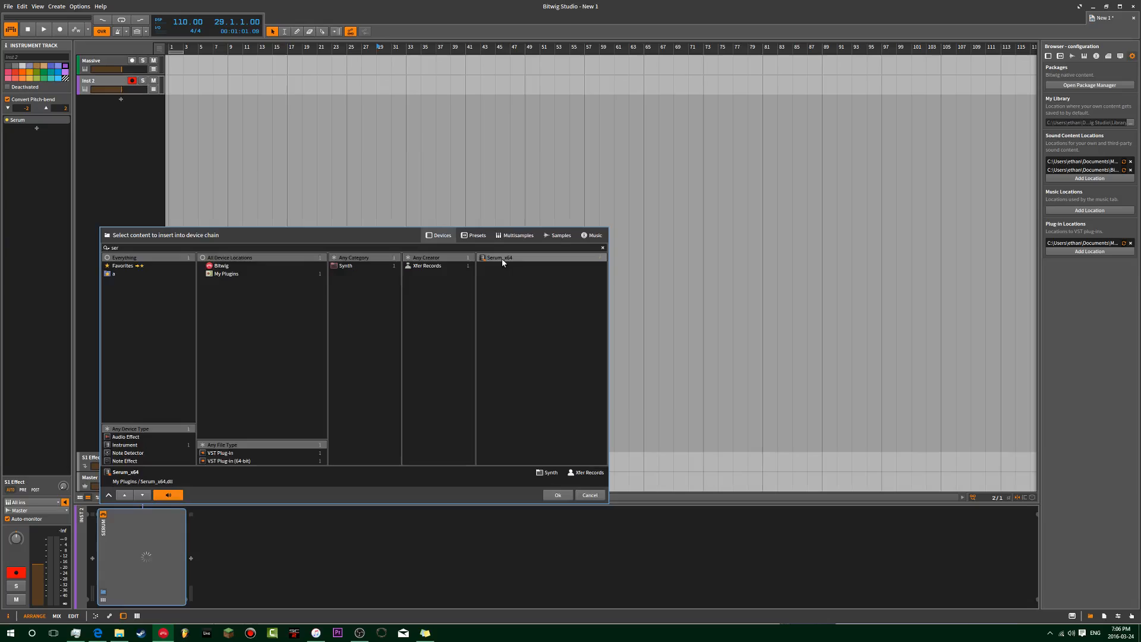
{"action": "left_click_drag", "start_coordinate": [485, 93], "coordinate": [431, 110]}
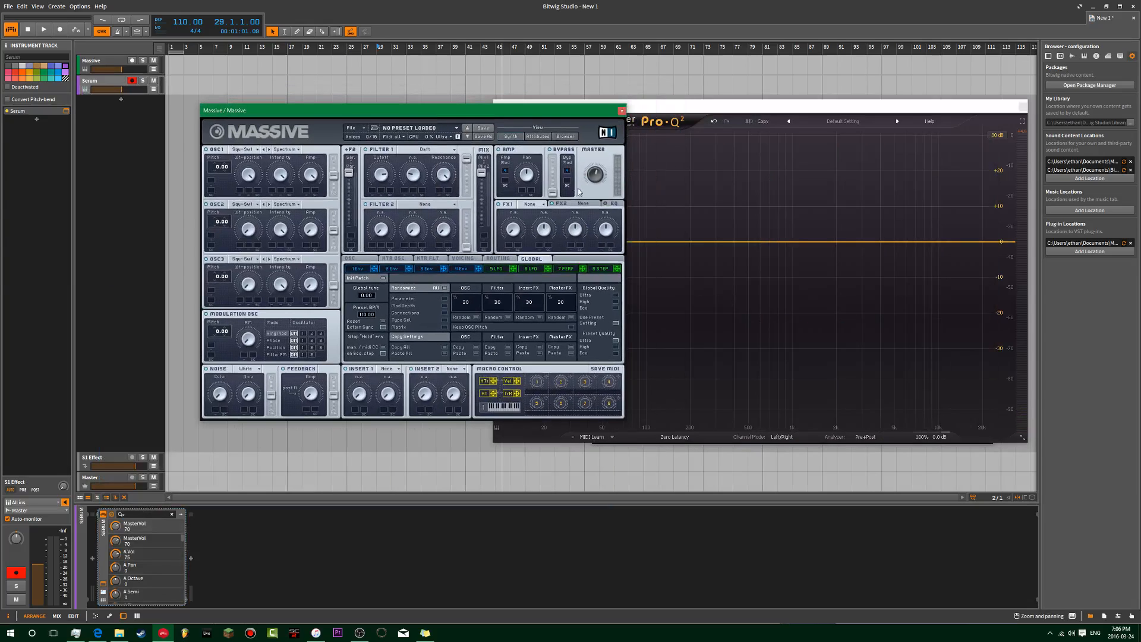
Step: Add a high-cut band to Pro-Q 2 and lower it to 201 Hz
{"action": "left_click", "coordinate": [653, 104]}
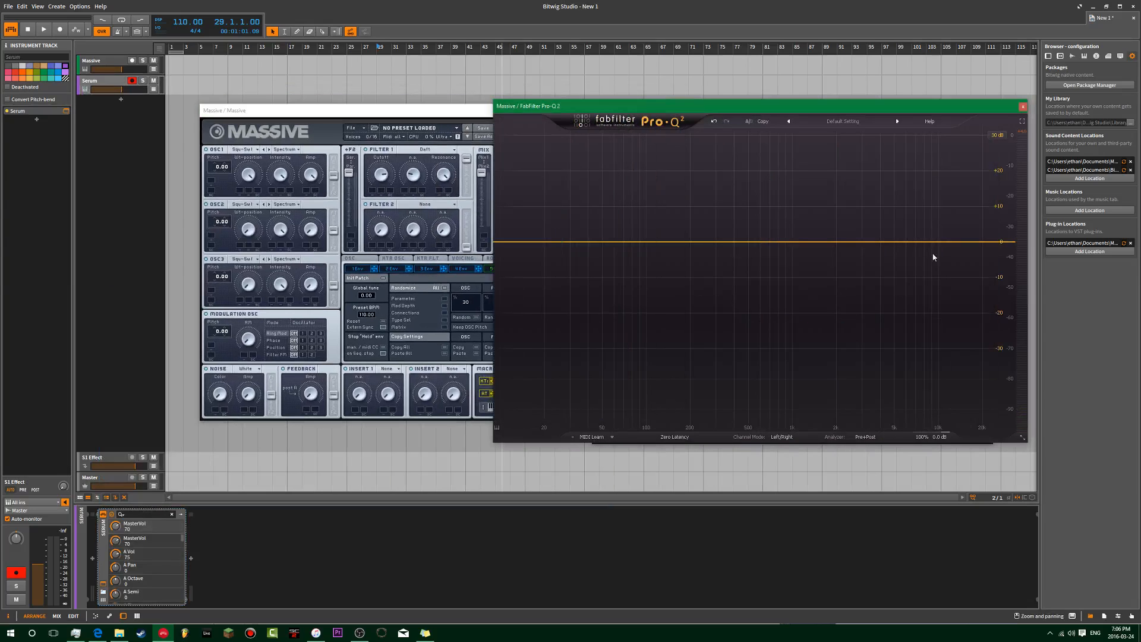
{"action": "left_click", "coordinate": [1004, 241]}
{"action": "left_click_drag", "start_coordinate": [869, 387], "coordinate": [826, 474]}
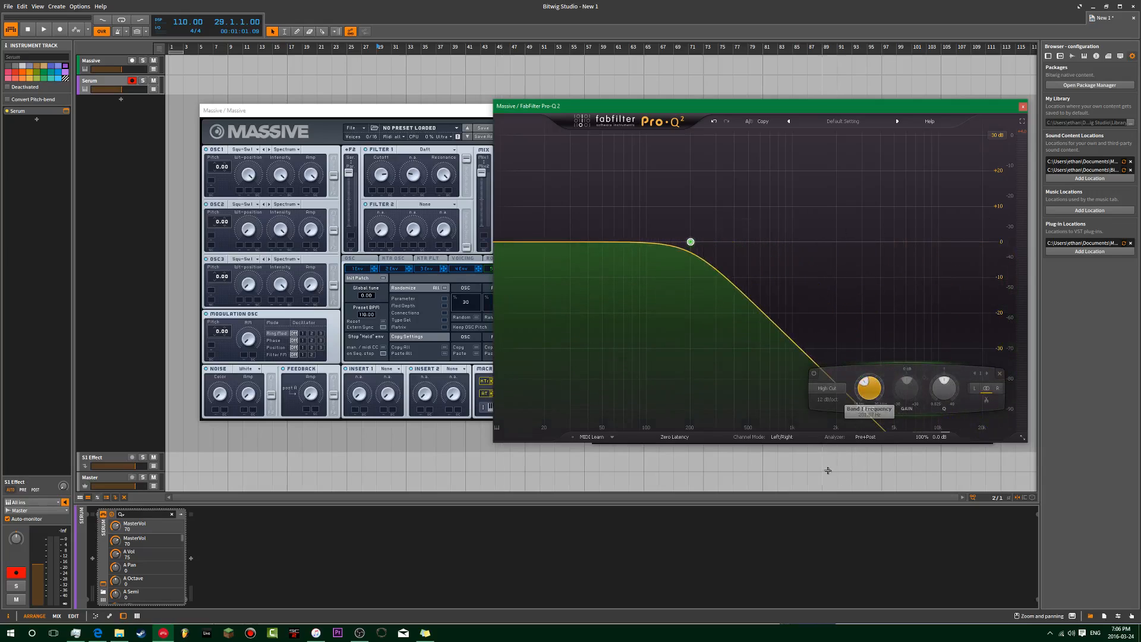
Step: Add boosted peaks around 2.7 kHz and 5.5 kHz, discarding a trial high shelf
{"action": "left_click_drag", "start_coordinate": [899, 330], "coordinate": [817, 158]}
{"action": "scroll", "coordinate": [817, 158], "scroll_direction": "up", "scroll_amount": 7}
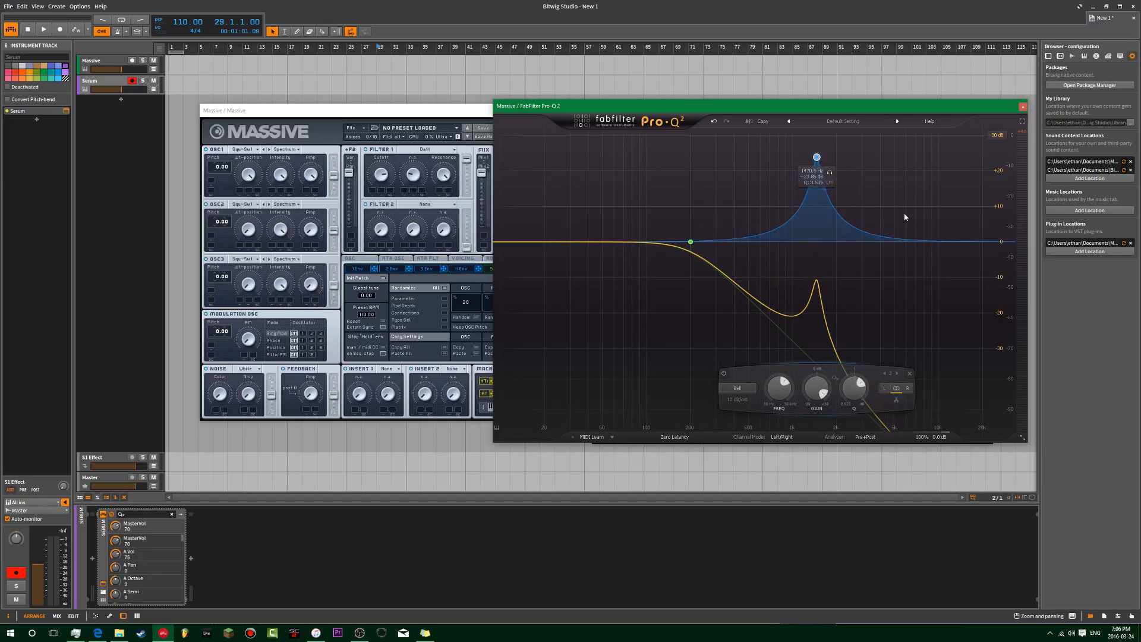
{"action": "left_click_drag", "start_coordinate": [904, 217], "coordinate": [902, 170]}
{"action": "scroll", "coordinate": [901, 167], "scroll_direction": "up", "scroll_amount": 5}
{"action": "left_click_drag", "start_coordinate": [956, 267], "coordinate": [861, 188]}
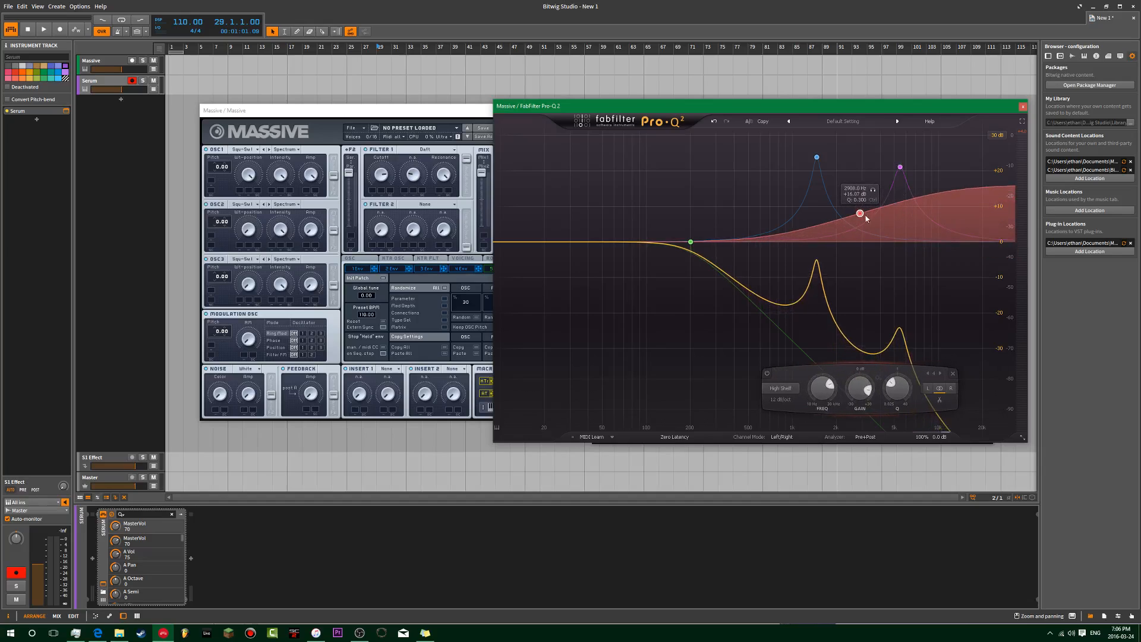
{"action": "scroll", "coordinate": [866, 218], "scroll_direction": "down", "scroll_amount": 4}
{"action": "left_click", "coordinate": [953, 373]}
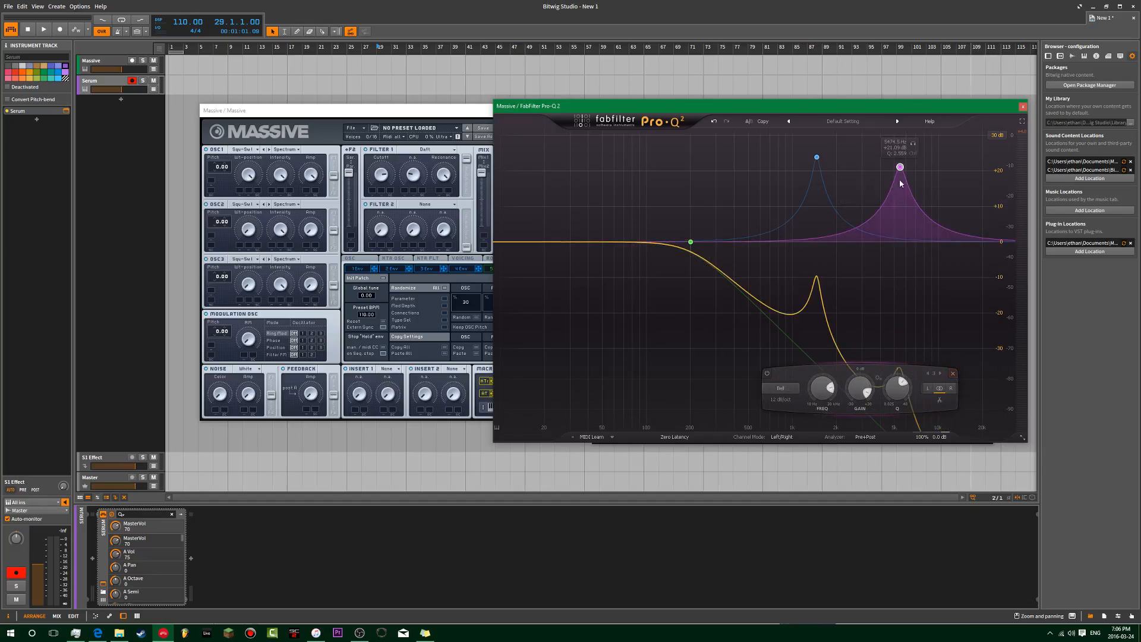
Step: Add a third narrow peak at about 632 Hz, then shift all four bands up in frequency
{"action": "double_click", "coordinate": [853, 179]}
{"action": "scroll", "coordinate": [855, 180], "scroll_direction": "up", "scroll_amount": 8}
{"action": "left_click_drag", "start_coordinate": [848, 180], "coordinate": [765, 157]}
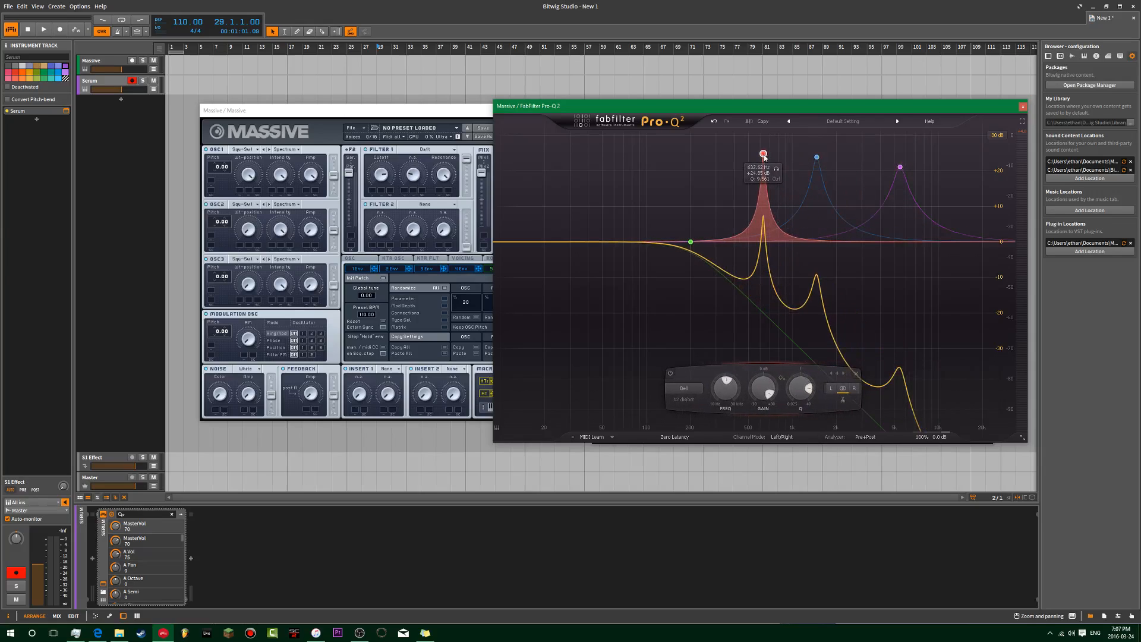
{"action": "left_click_drag", "start_coordinate": [951, 148], "coordinate": [663, 285]}
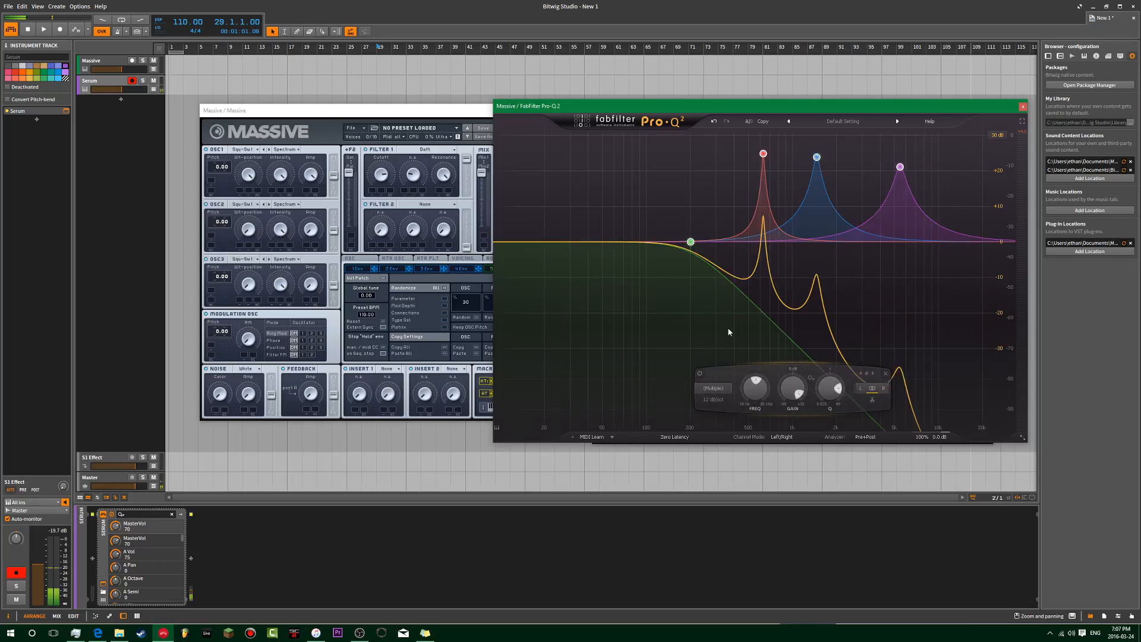
{"action": "left_click_drag", "start_coordinate": [754, 390], "coordinate": [571, 336]}
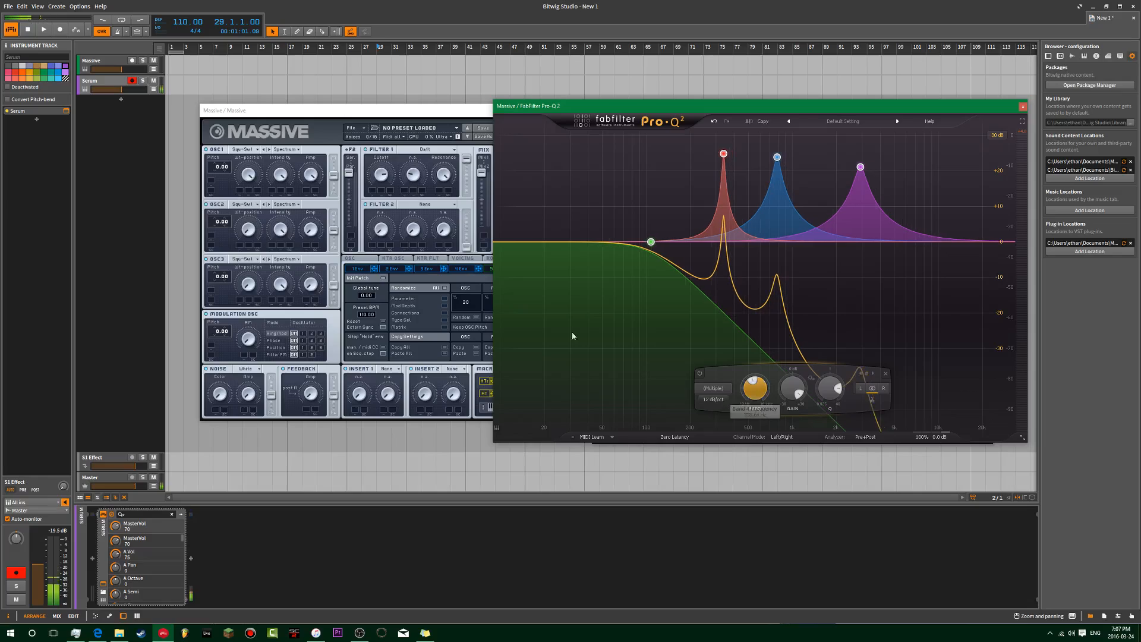
{"action": "left_click", "coordinate": [103, 60]}
Step: Adjust the three peaks' width and lower their frequency, switching Massive's Filter 1 off to compare
{"action": "left_click_drag", "start_coordinate": [717, 395], "coordinate": [735, 365]}
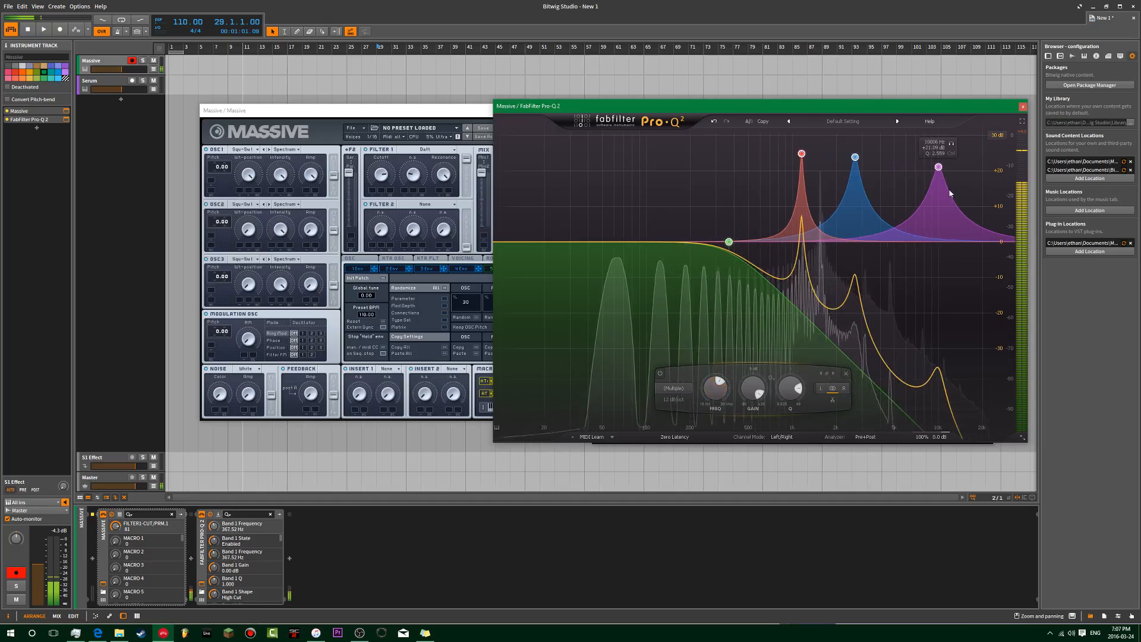
{"action": "left_click_drag", "start_coordinate": [984, 141], "coordinate": [796, 221]}
{"action": "left_click_drag", "start_coordinate": [902, 387], "coordinate": [862, 421]}
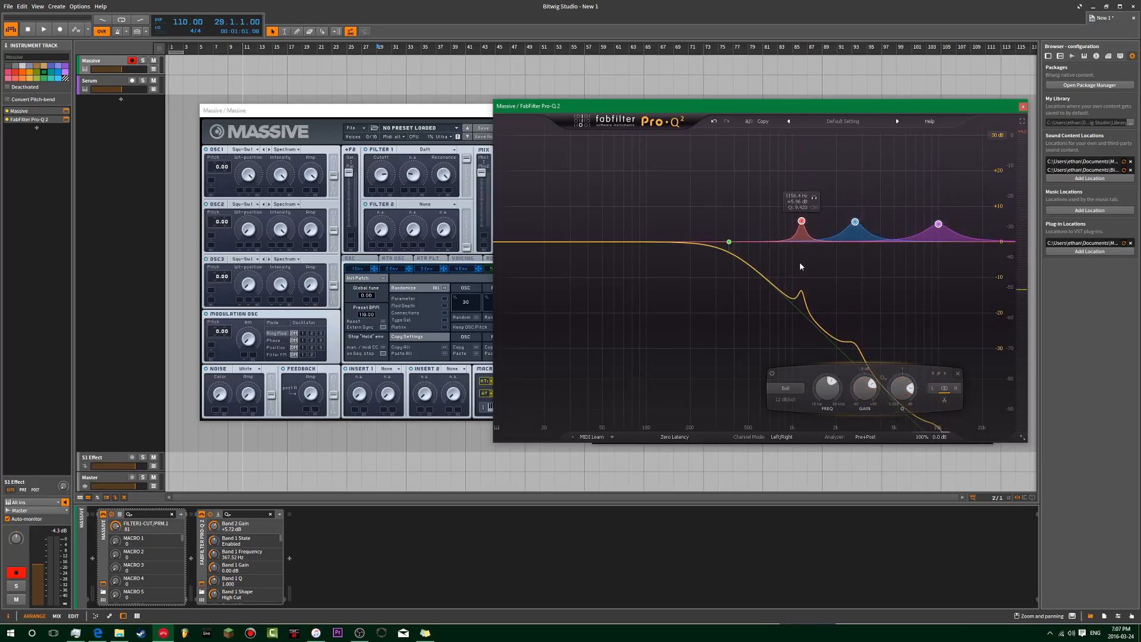
{"action": "left_click_drag", "start_coordinate": [793, 388], "coordinate": [856, 420]}
{"action": "left_click", "coordinate": [365, 149]}
Step: Raise the three peaks' gain and shift the whole curve lower, high cut near 578 Hz
{"action": "left_click_drag", "start_coordinate": [803, 256], "coordinate": [1001, 192]}
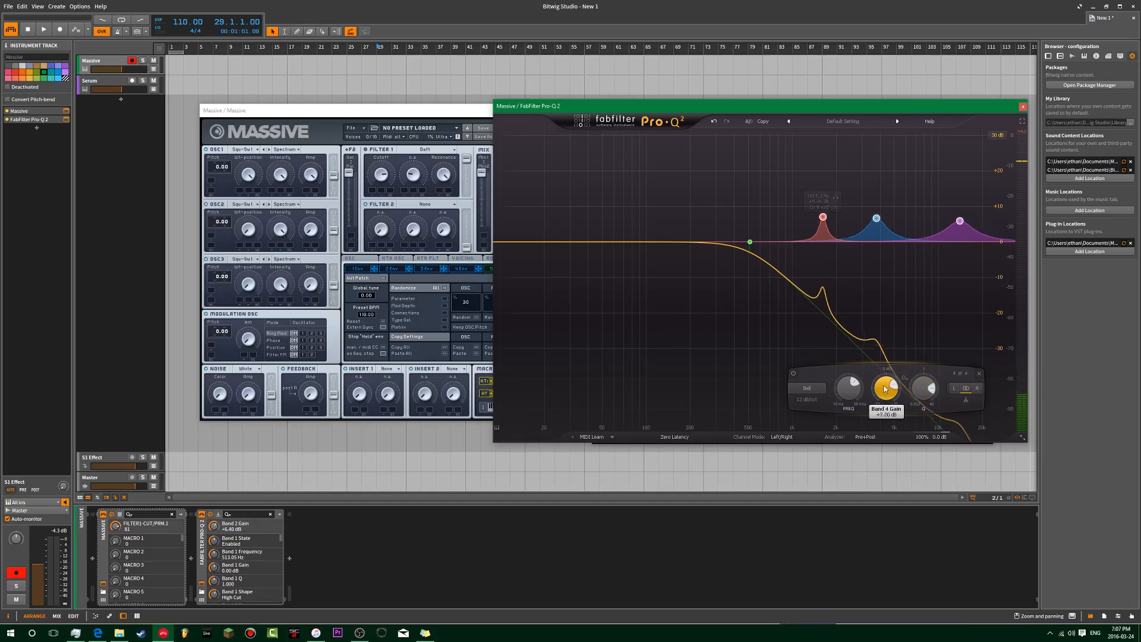
{"action": "left_click_drag", "start_coordinate": [891, 390], "coordinate": [896, 374]}
{"action": "left_click_drag", "start_coordinate": [720, 165], "coordinate": [981, 411]}
{"action": "mouse_move", "coordinate": [814, 387]}
{"action": "left_mouse_down"}
{"action": "mouse_move", "coordinate": [808, 430]}
{"action": "mouse_move", "coordinate": [805, 366]}
{"action": "mouse_move", "coordinate": [803, 400]}
{"action": "mouse_move", "coordinate": [802, 388]}
{"action": "left_mouse_up"}
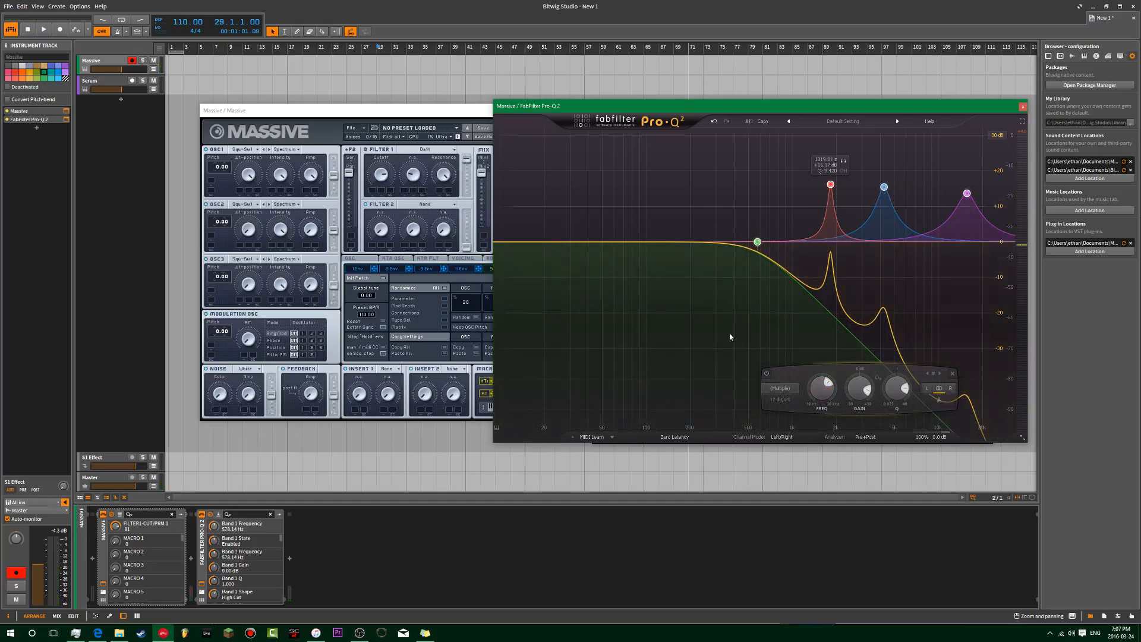
Step: Set Serum's filter to Formant-I, then Formant-III, and close the Serum window
{"action": "left_click", "coordinate": [114, 88]}
{"action": "left_click", "coordinate": [66, 111]}
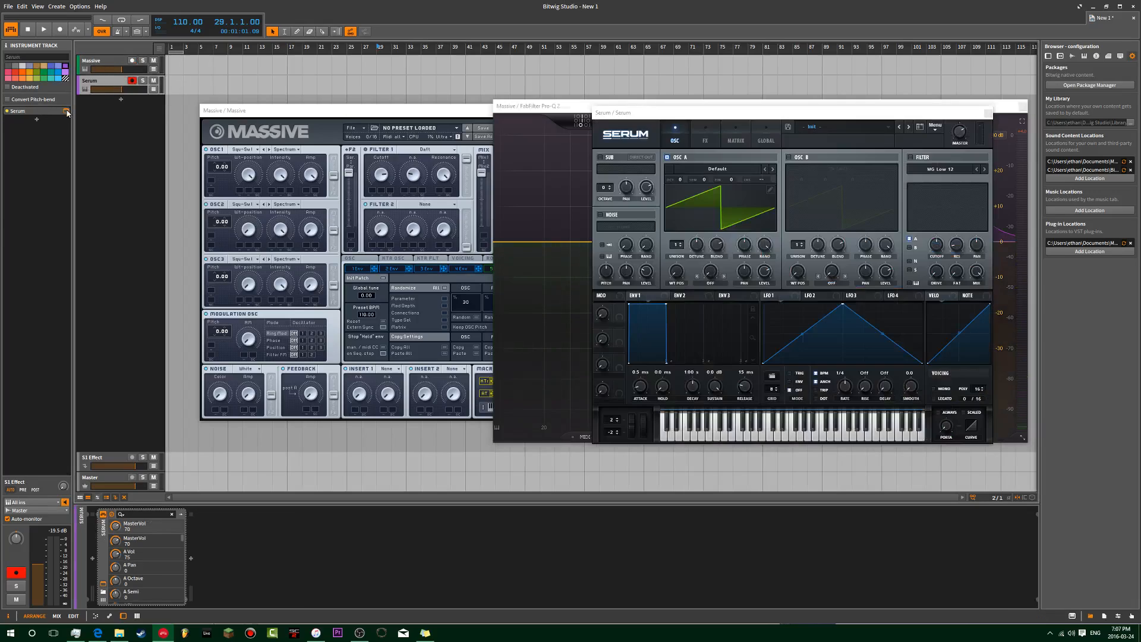
{"action": "left_click", "coordinate": [937, 169]}
{"action": "mouse_move", "coordinate": [939, 209]}
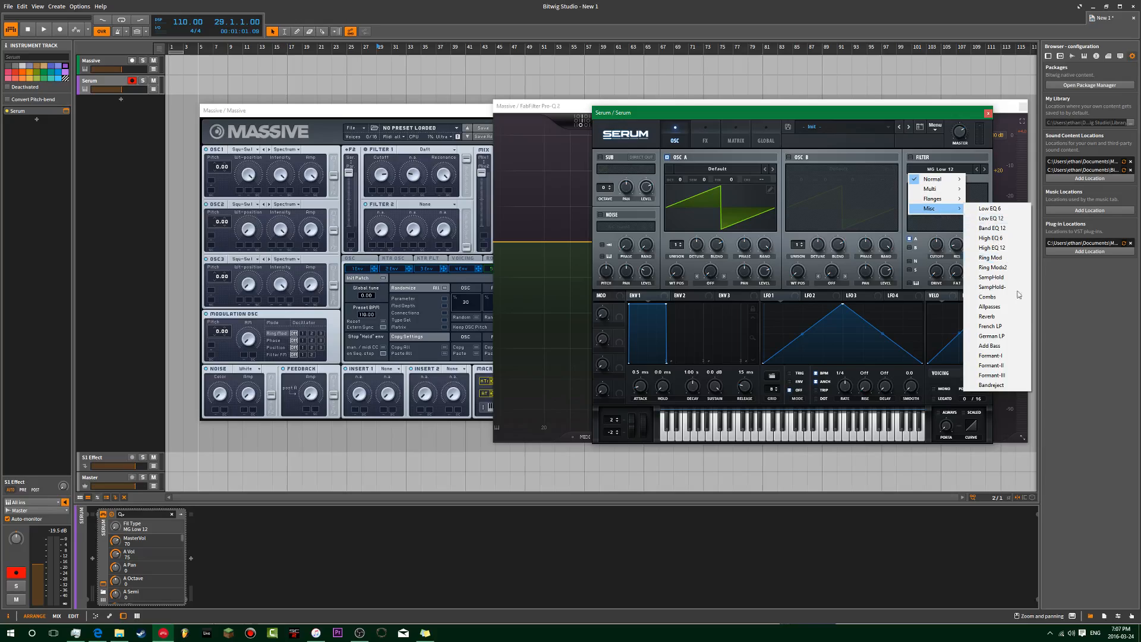
{"action": "left_click", "coordinate": [1013, 356]}
{"action": "left_click_drag", "start_coordinate": [928, 114], "coordinate": [720, 112]}
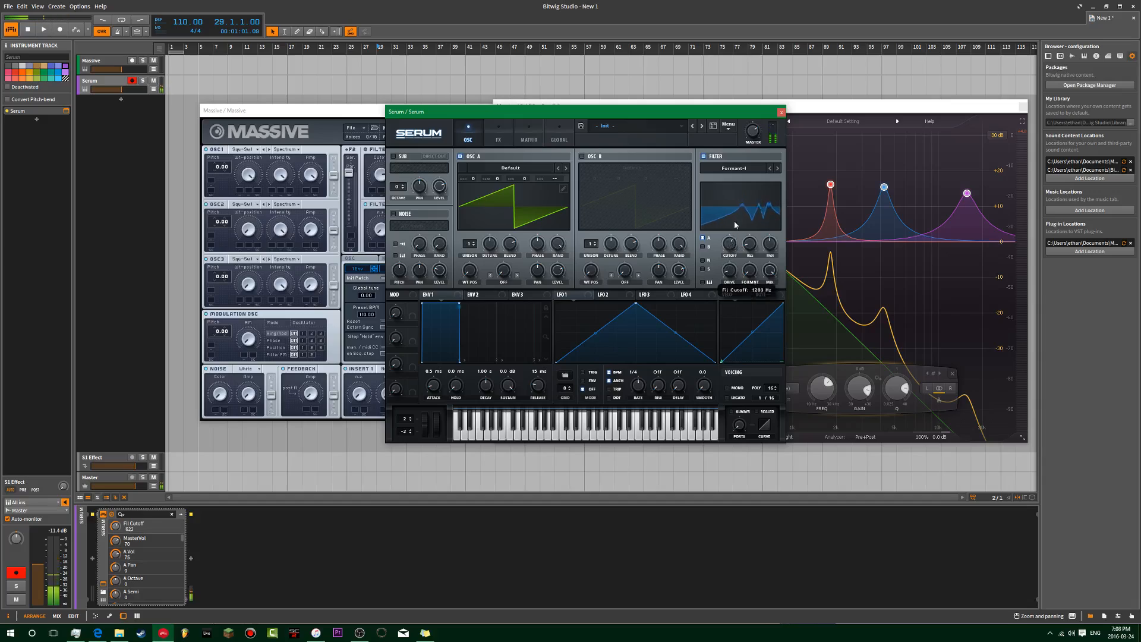
{"action": "left_click", "coordinate": [777, 169]}
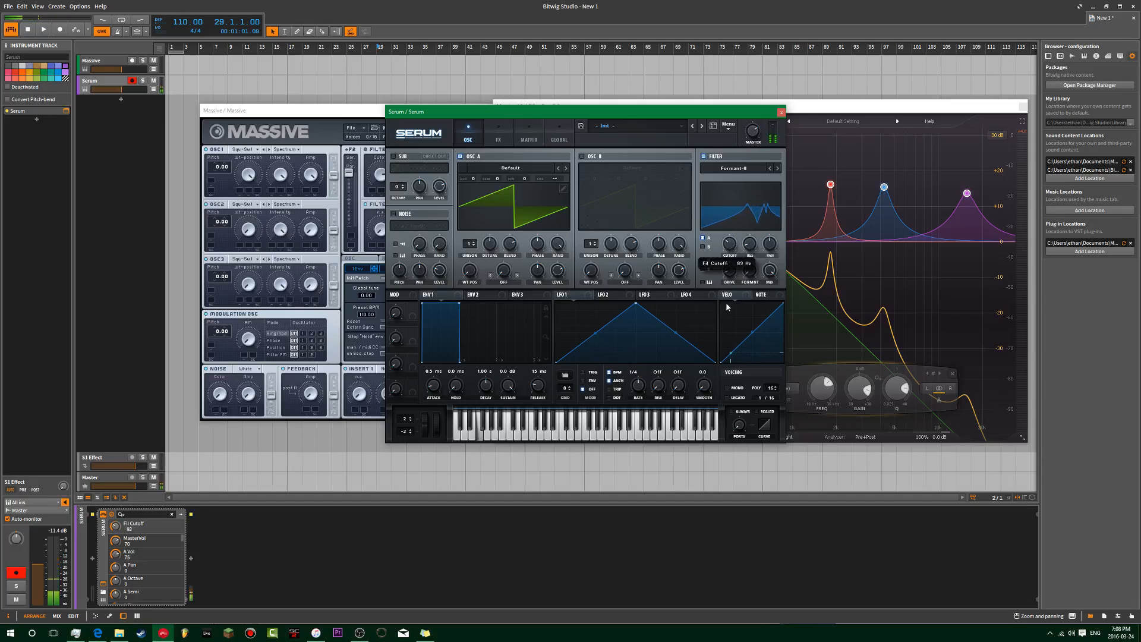
{"action": "left_click", "coordinate": [781, 111]}
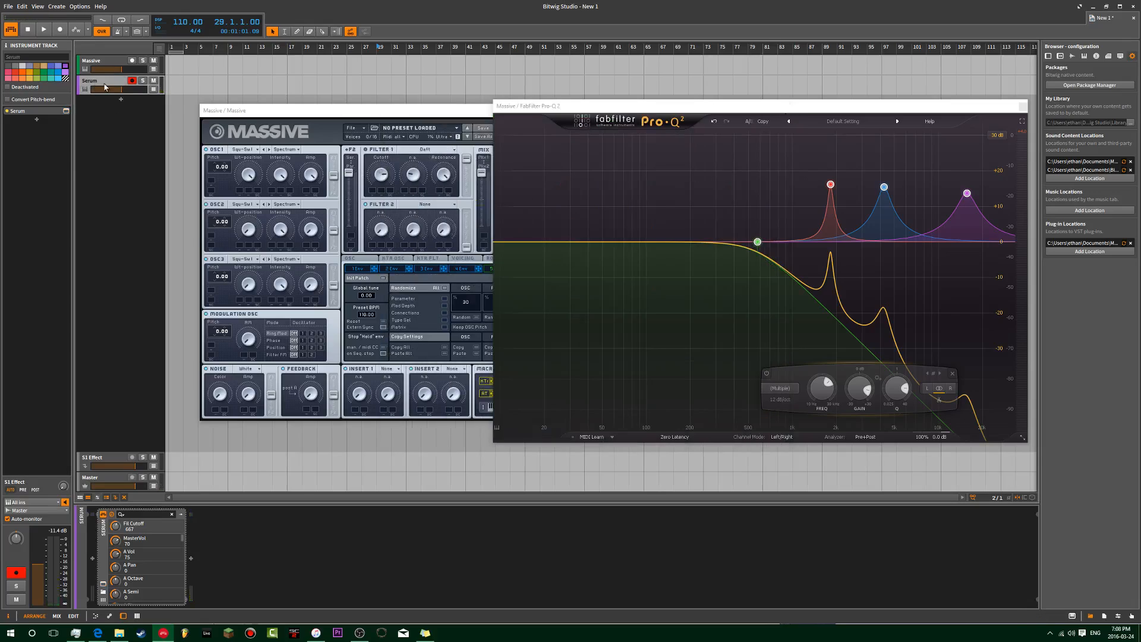
Step: Delete the Serum track and remove all Pro-Q 2 EQ bands
{"action": "key", "text": "Delete"}
{"action": "left_click_drag", "start_coordinate": [653, 170], "coordinate": [996, 394]}
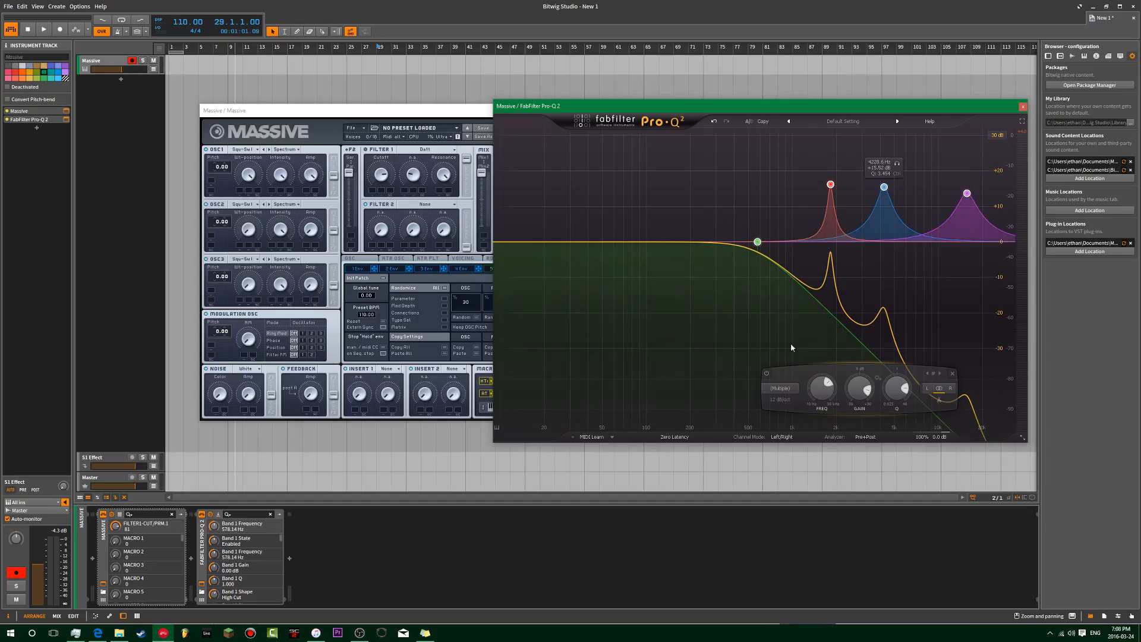
{"action": "left_click", "coordinate": [952, 373]}
Step: Set Massive's Filter 1 to Acid and sweep its cutoff with resonance at minimum
{"action": "left_click", "coordinate": [427, 110]}
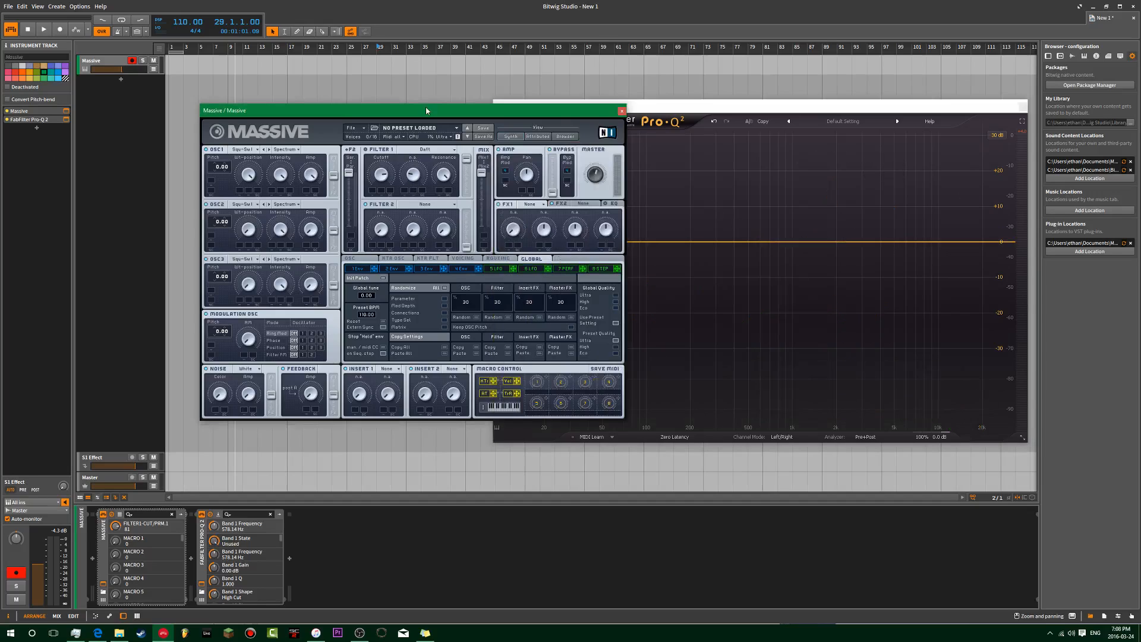
{"action": "left_click", "coordinate": [406, 153]}
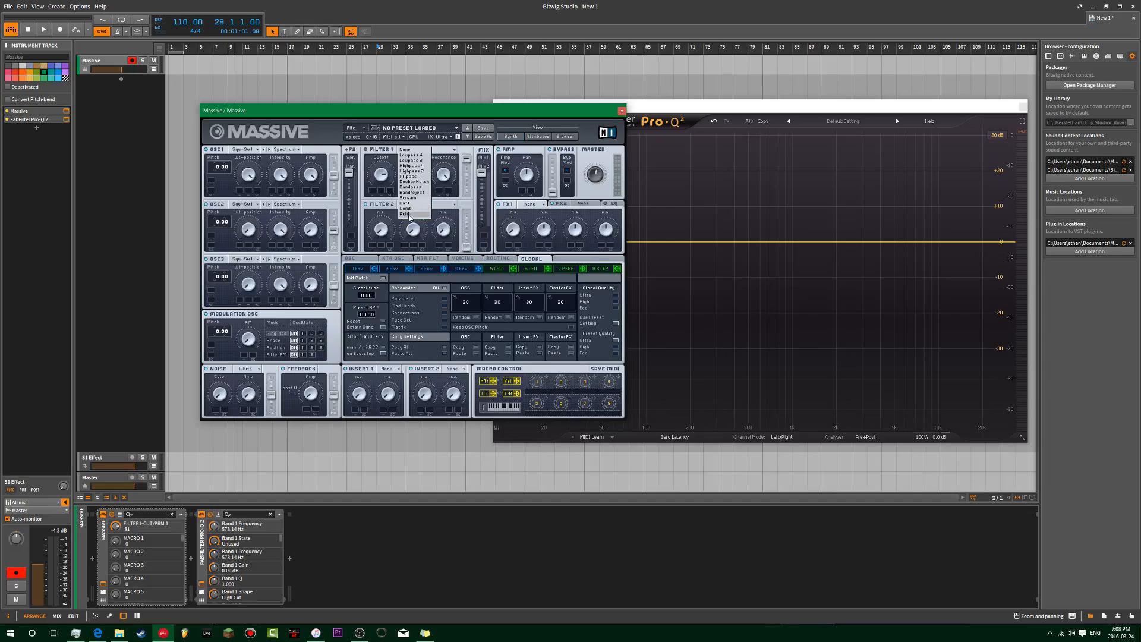
{"action": "left_click", "coordinate": [407, 214]}
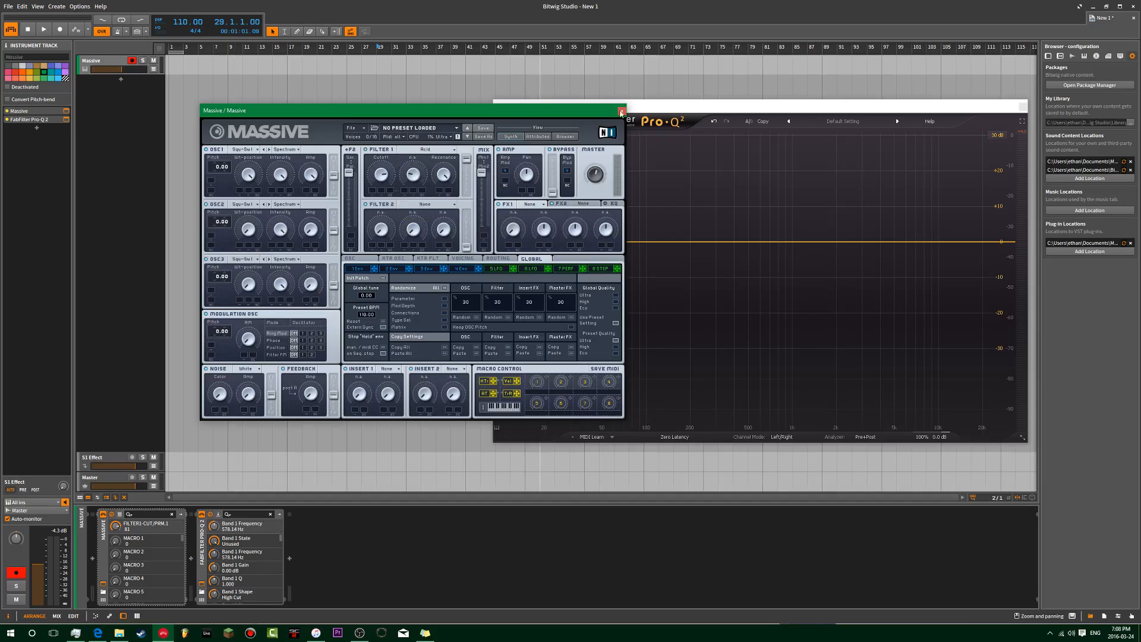
{"action": "left_click", "coordinate": [642, 111]}
{"action": "left_click_drag", "start_coordinate": [642, 110], "coordinate": [703, 98]}
{"action": "left_click", "coordinate": [466, 165]}
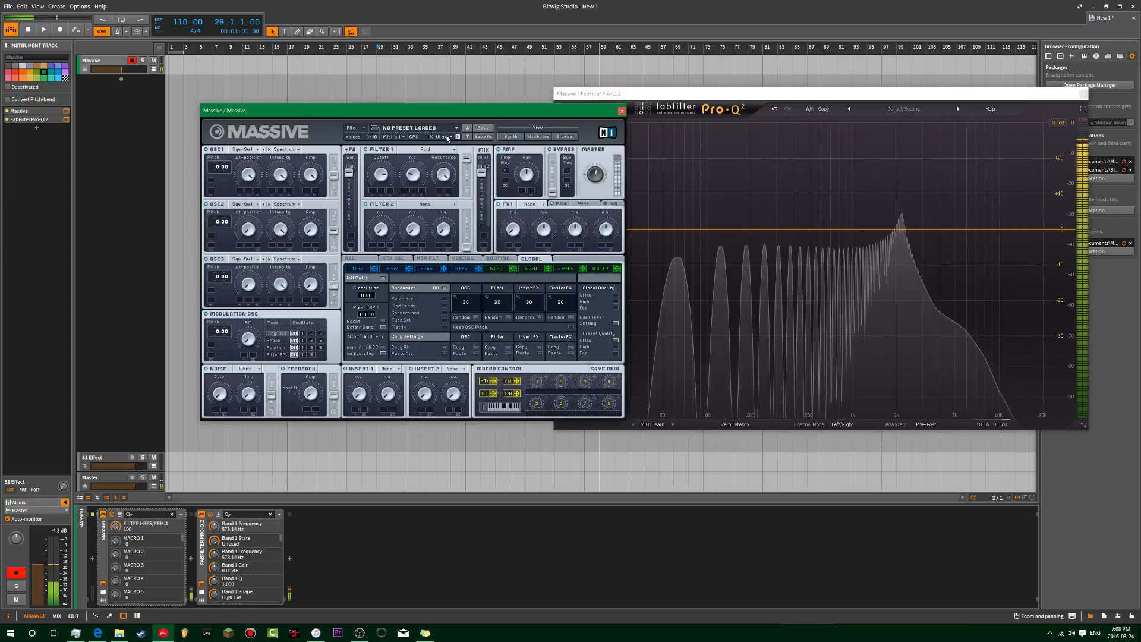
{"action": "left_click_drag", "start_coordinate": [375, 185], "coordinate": [410, 176]}
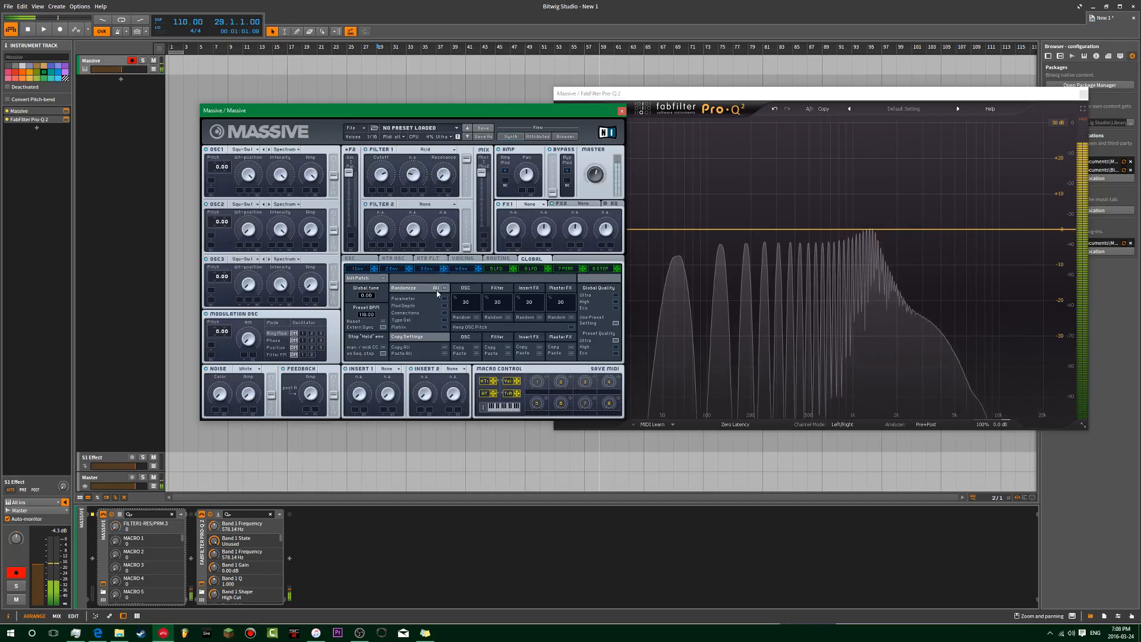
{"action": "left_click_drag", "start_coordinate": [449, 138], "coordinate": [446, 193]}
{"action": "left_click_drag", "start_coordinate": [383, 177], "coordinate": [410, 167]}
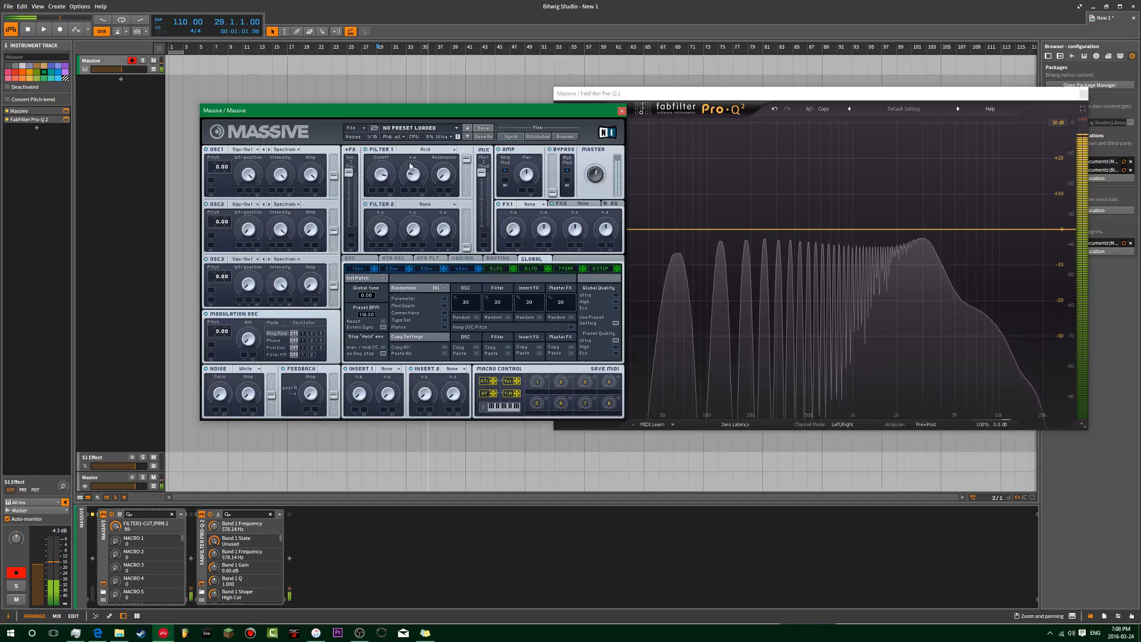
Step: Switch Massive's Filter 1 to a lowpass type and bring Pro-Q 2 in front
{"action": "left_click", "coordinate": [420, 150]}
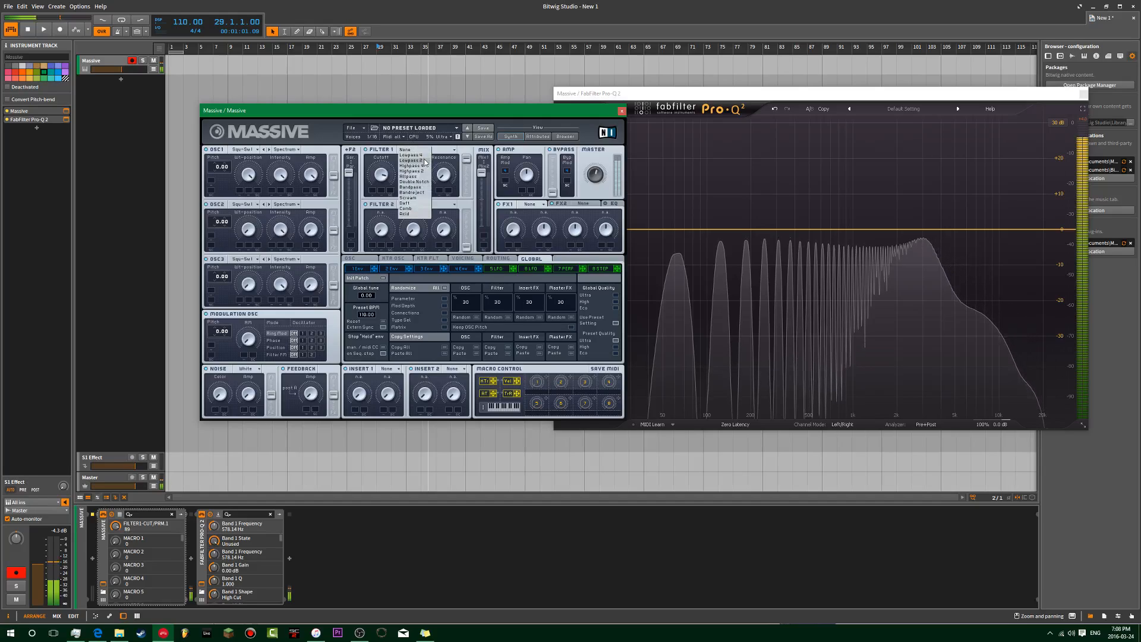
{"action": "left_click", "coordinate": [424, 160]}
{"action": "left_click", "coordinate": [424, 151]}
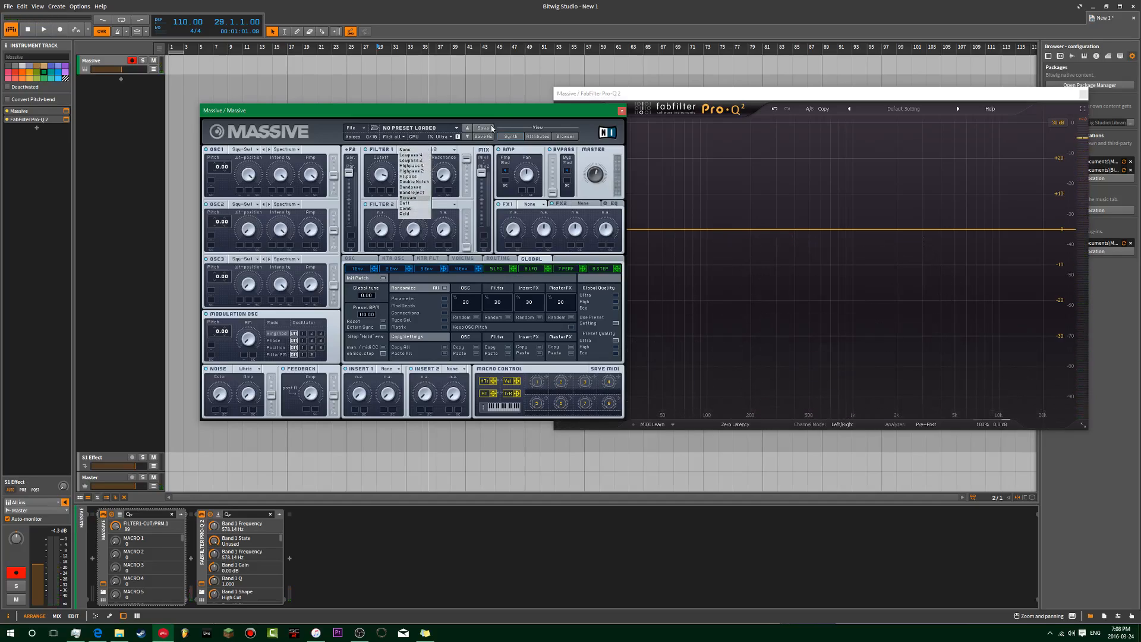
{"action": "left_click_drag", "start_coordinate": [654, 93], "coordinate": [531, 88]}
Step: Add a high-cut band at about 950 Hz with an 18 dB/oct slope
{"action": "left_click", "coordinate": [934, 225]}
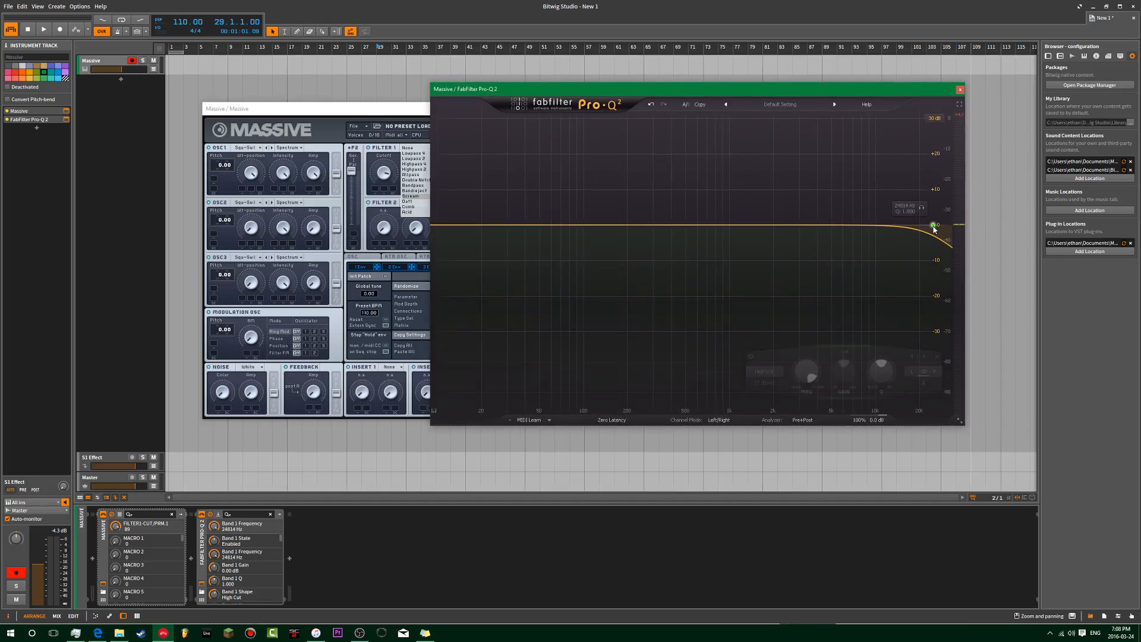
{"action": "left_click_drag", "start_coordinate": [808, 370], "coordinate": [806, 431]}
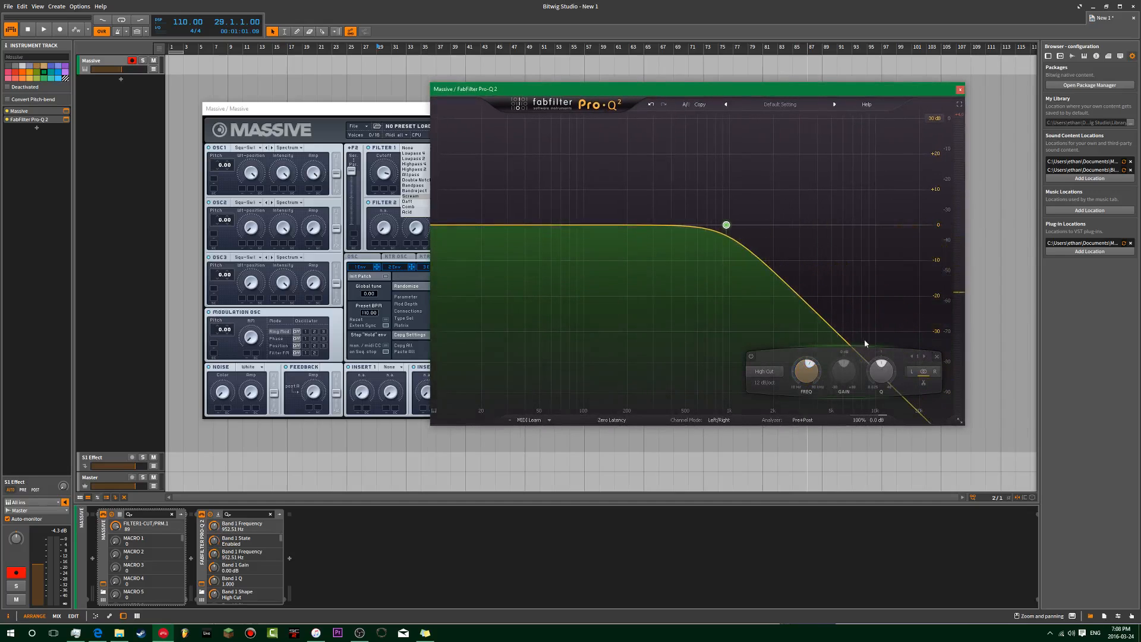
{"action": "left_click", "coordinate": [765, 382]}
{"action": "left_click", "coordinate": [783, 452]}
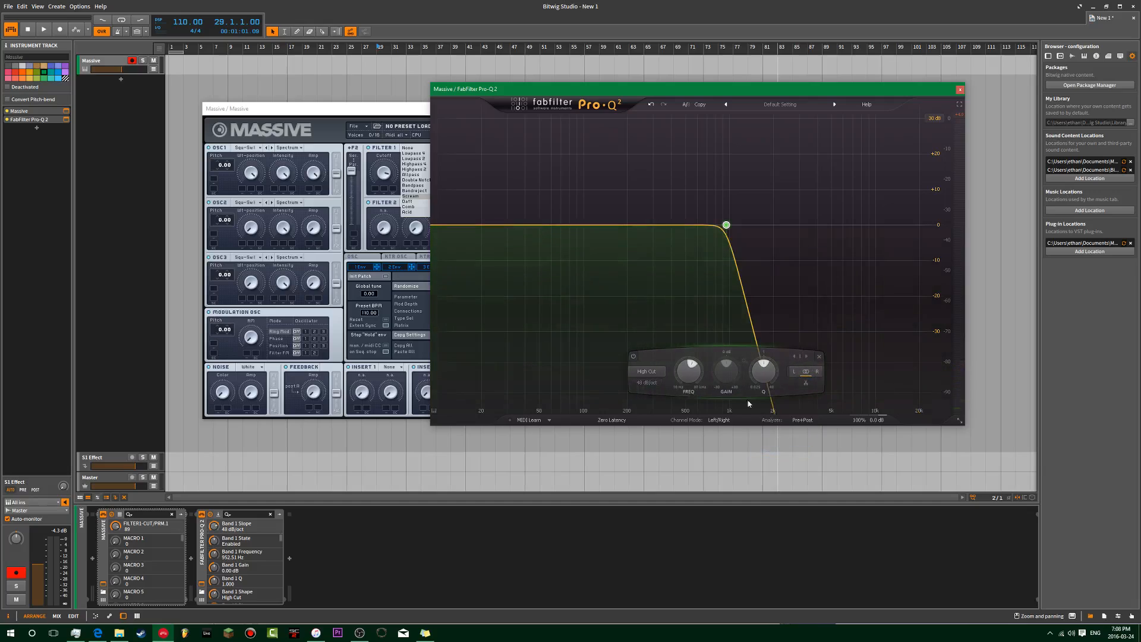
{"action": "left_click", "coordinate": [657, 375]}
{"action": "left_click", "coordinate": [652, 376]}
{"action": "left_click", "coordinate": [654, 382]}
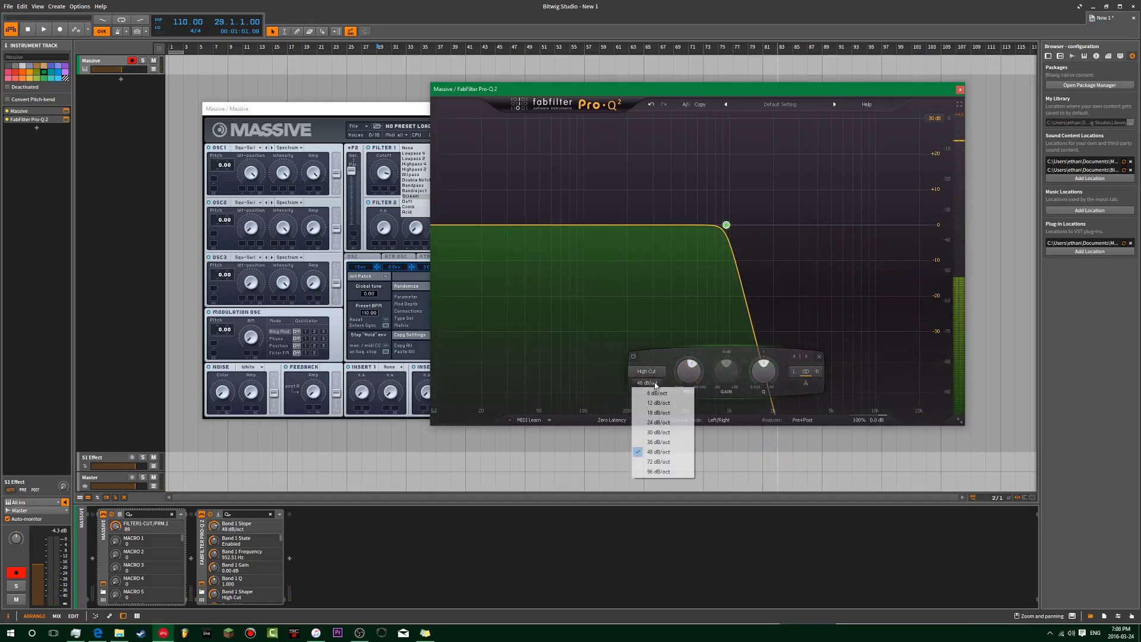
{"action": "left_click", "coordinate": [666, 415]}
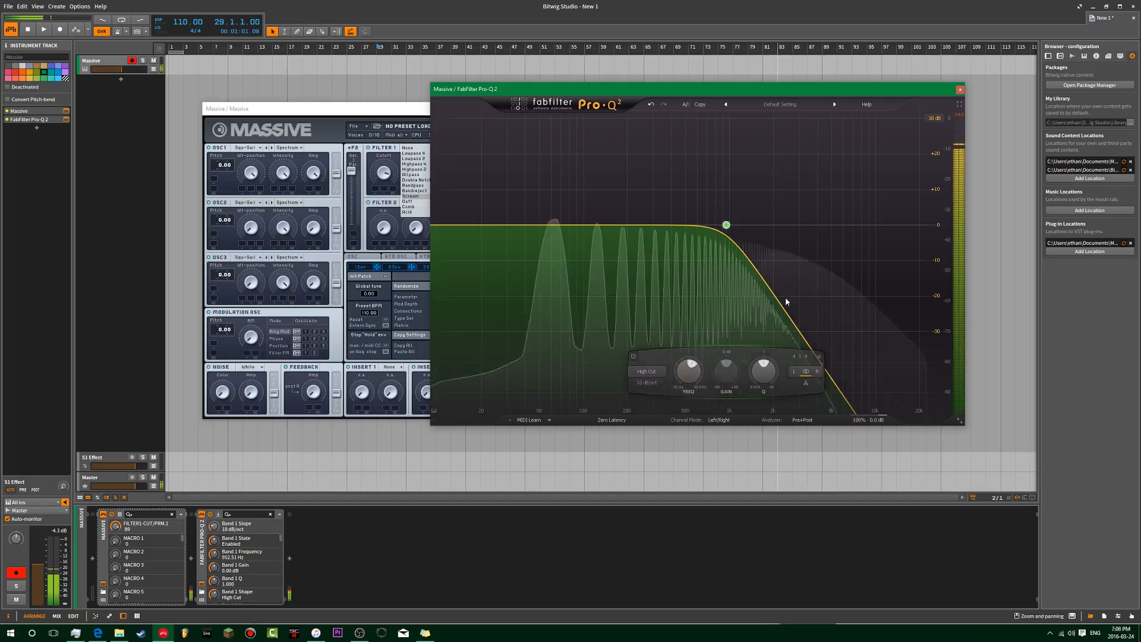
Step: Add a deep bell dip, shift both bands lower, and set the dip to about 435 Hz, -17.57 dB
{"action": "double_click", "coordinate": [842, 206]}
{"action": "left_click_drag", "start_coordinate": [843, 207], "coordinate": [762, 274]}
{"action": "scroll", "coordinate": [816, 279], "scroll_direction": "up", "scroll_amount": 6}
{"action": "scroll", "coordinate": [816, 279], "scroll_direction": "down", "scroll_amount": 4}
{"action": "left_click_drag", "start_coordinate": [861, 177], "coordinate": [657, 331]}
{"action": "mouse_move", "coordinate": [707, 371]}
{"action": "left_mouse_down"}
{"action": "mouse_move", "coordinate": [697, 407]}
{"action": "mouse_move", "coordinate": [701, 390]}
{"action": "left_mouse_up"}
{"action": "left_click_drag", "start_coordinate": [687, 267], "coordinate": [679, 289]}
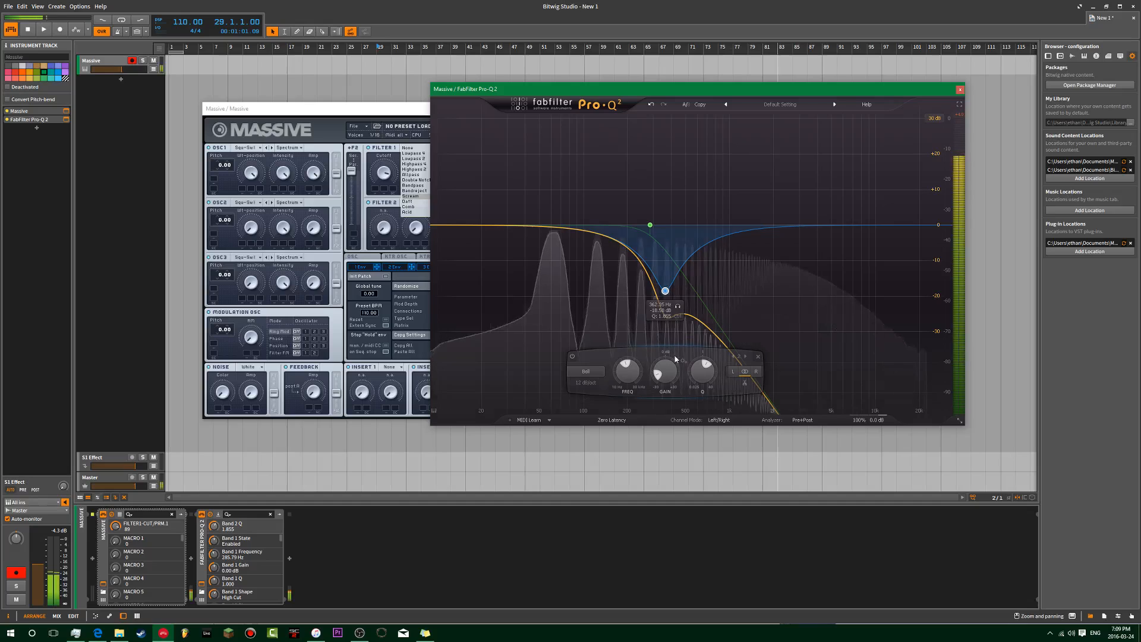
Step: Shift both bands up, add a -20 dB bell dip and a notch band, and shift the bands lower
{"action": "left_click_drag", "start_coordinate": [762, 171], "coordinate": [618, 324]}
{"action": "left_click_drag", "start_coordinate": [622, 366], "coordinate": [666, 324]}
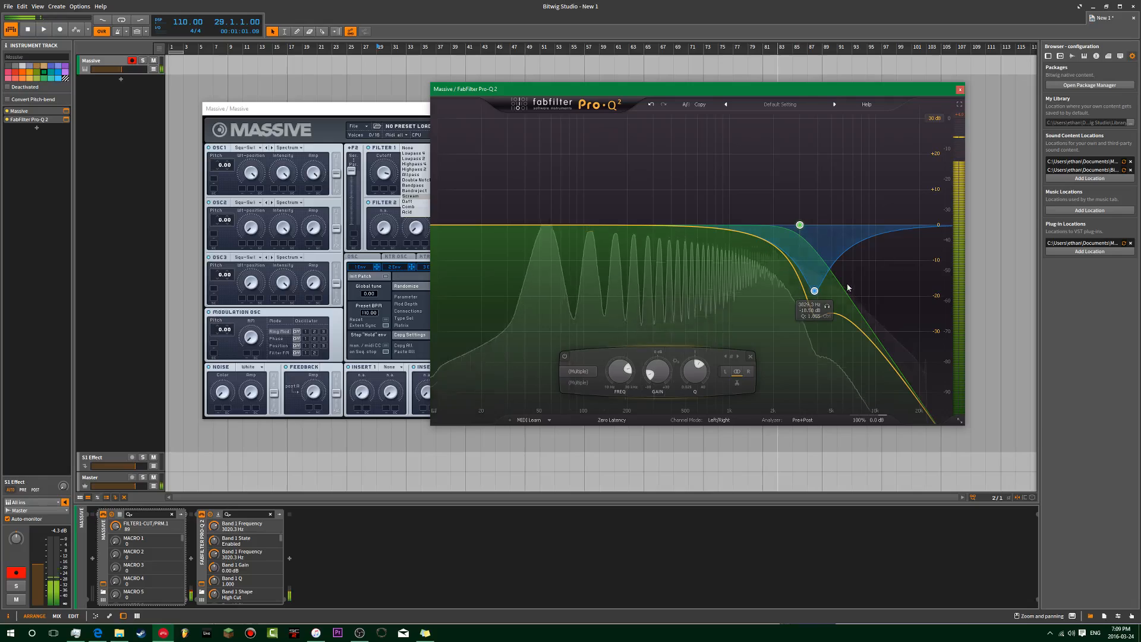
{"action": "double_click", "coordinate": [902, 225]}
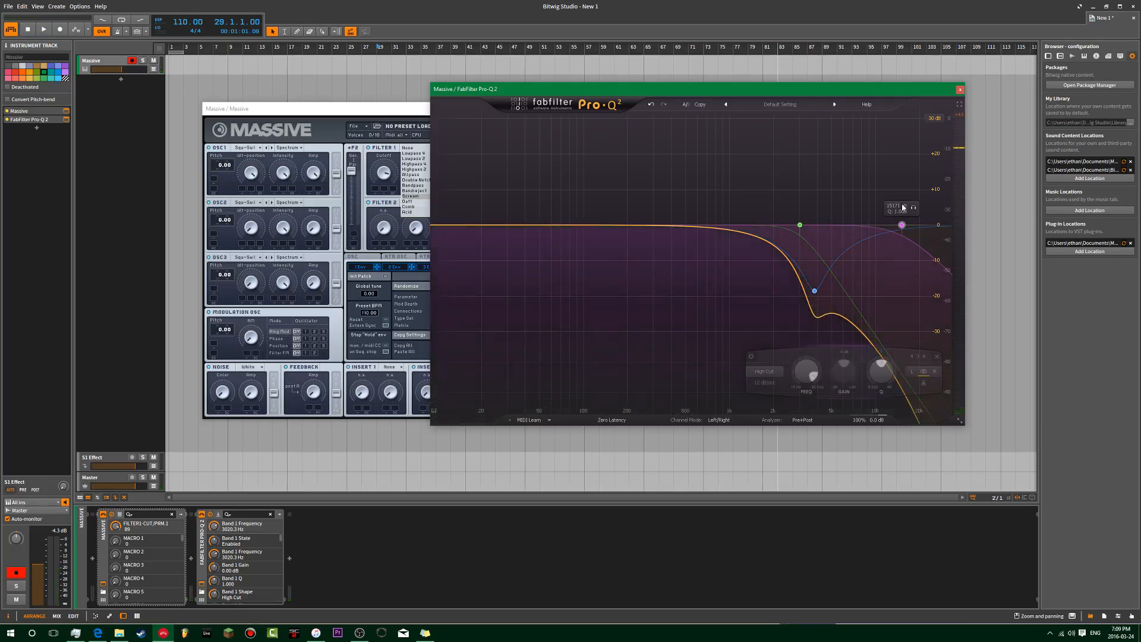
{"action": "left_click", "coordinate": [936, 358]}
{"action": "double_click", "coordinate": [862, 243]}
{"action": "left_click_drag", "start_coordinate": [862, 243], "coordinate": [871, 299]}
{"action": "mouse_move", "coordinate": [806, 372]}
{"action": "left_mouse_down"}
{"action": "mouse_move", "coordinate": [798, 408]}
{"action": "mouse_move", "coordinate": [809, 374]}
{"action": "left_mouse_up"}
{"action": "left_click_drag", "start_coordinate": [909, 168], "coordinate": [763, 378]}
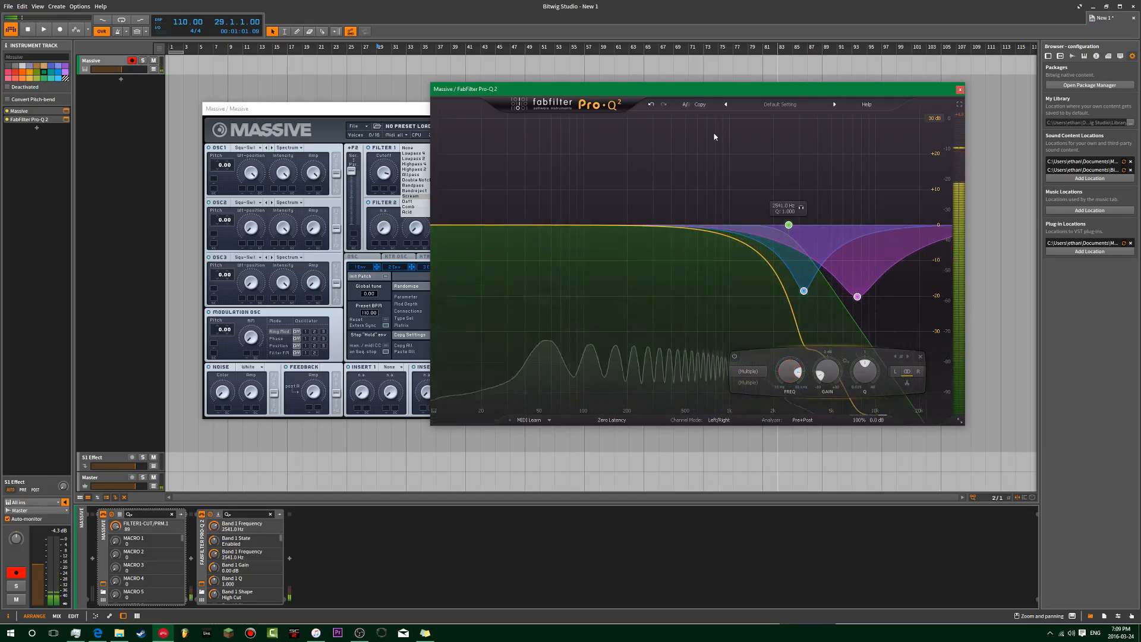
{"action": "left_click", "coordinate": [755, 163]}
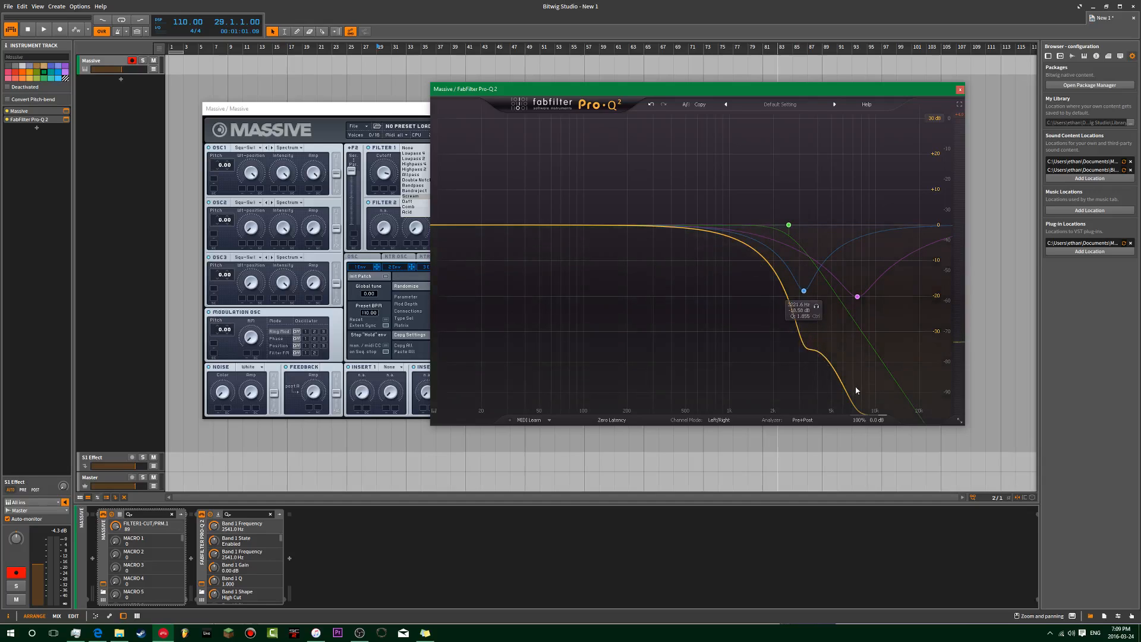
{"action": "left_click_drag", "start_coordinate": [810, 349], "coordinate": [691, 117]}
Step: Delete all Pro-Q 2 bands to flatten the curve and close the EQ window
{"action": "left_click_drag", "start_coordinate": [581, 294], "coordinate": [908, 106]}
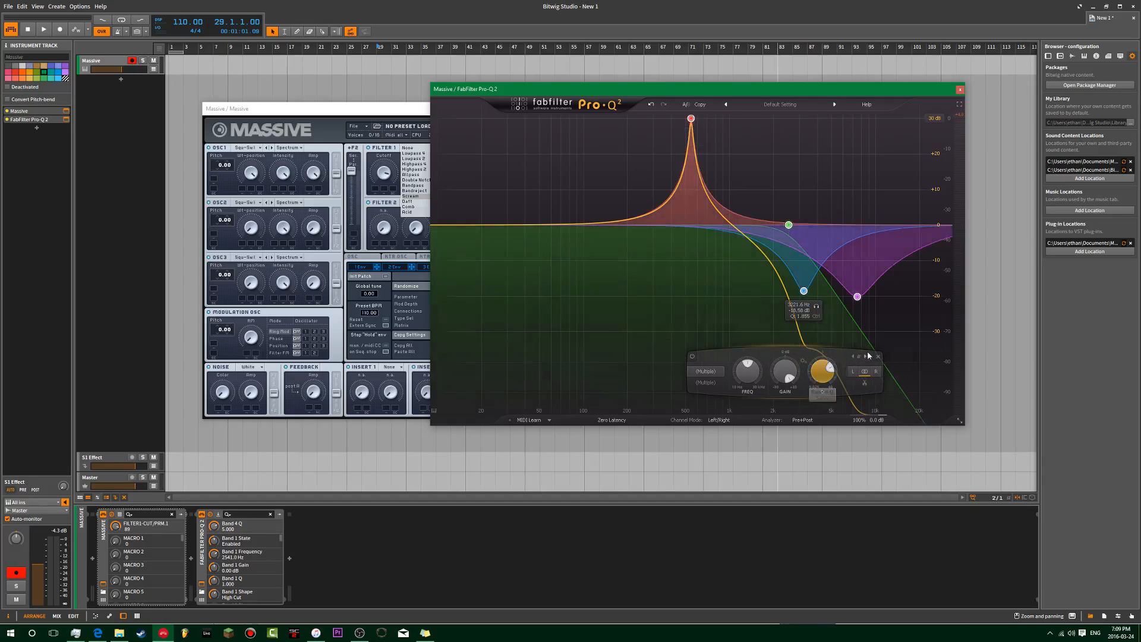
{"action": "left_click", "coordinate": [878, 356]}
{"action": "left_click", "coordinate": [958, 89]}
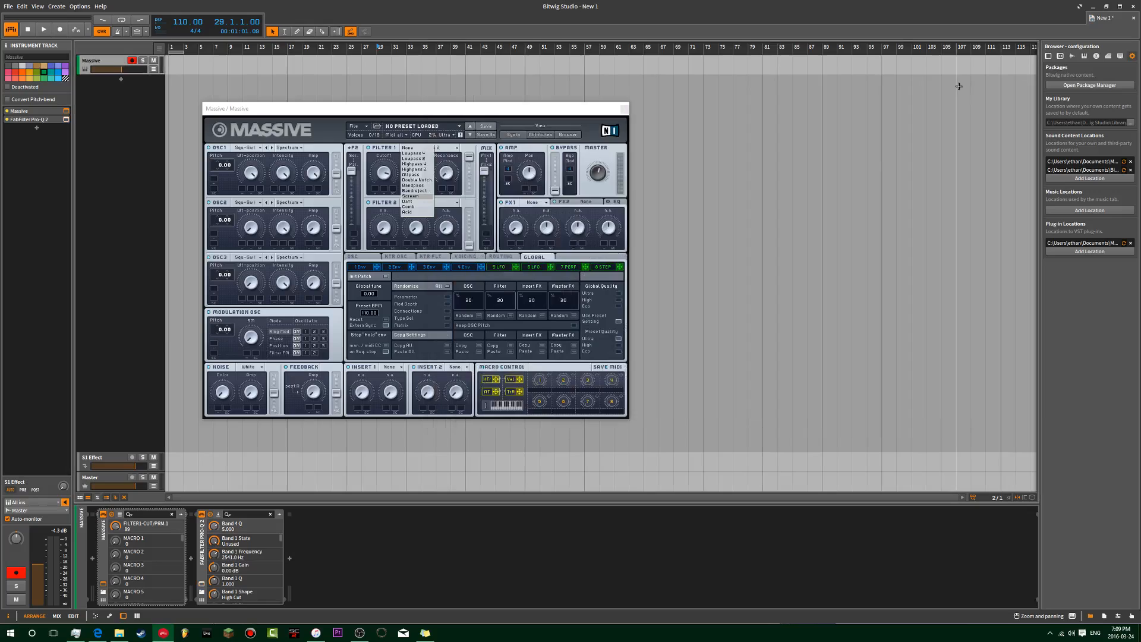
Step: Close the Filter 1 type list, leaving Lowpass 4, and centre the Massive window in the workspace
{"action": "left_click", "coordinate": [415, 113]}
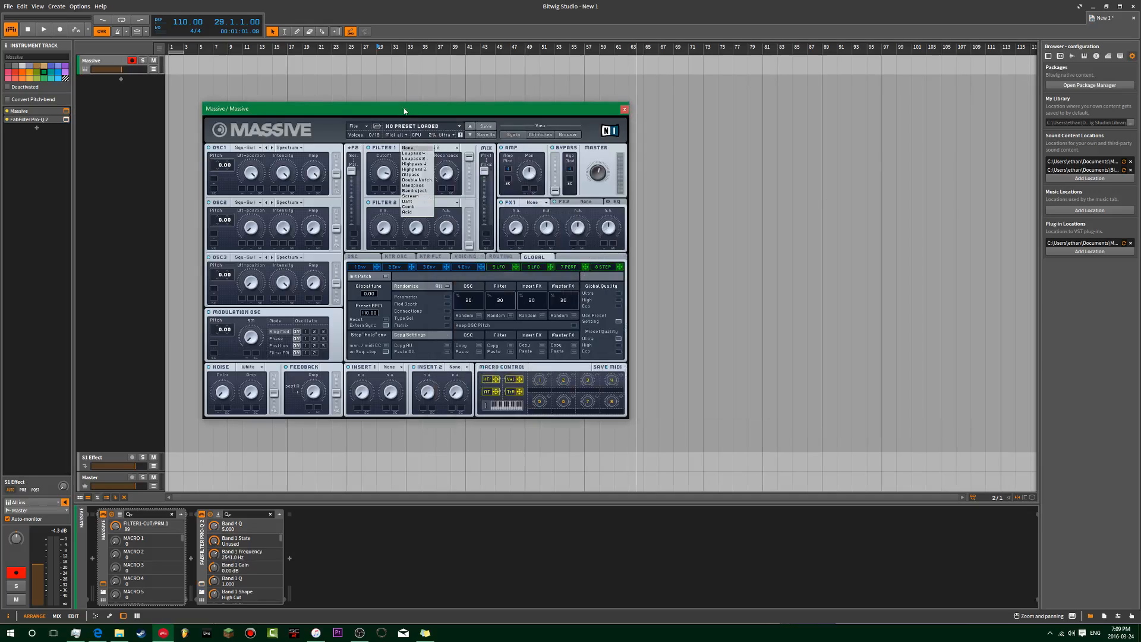
{"action": "left_click_drag", "start_coordinate": [404, 111], "coordinate": [427, 113]}
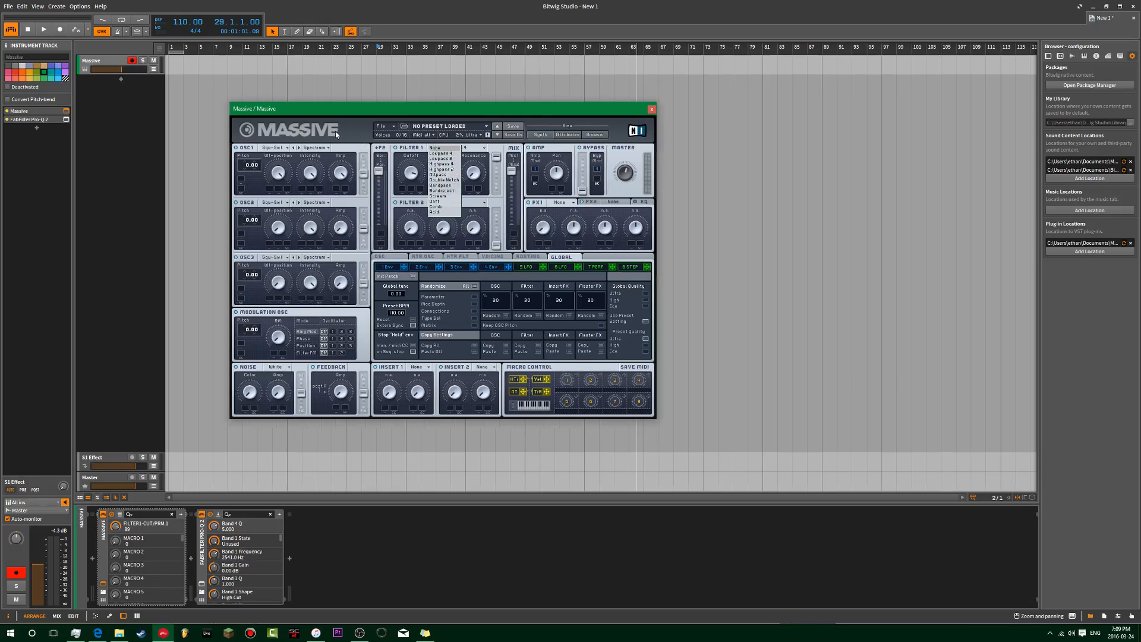
{"action": "left_click", "coordinate": [335, 134]}
{"action": "left_click_drag", "start_coordinate": [427, 110], "coordinate": [615, 97]}
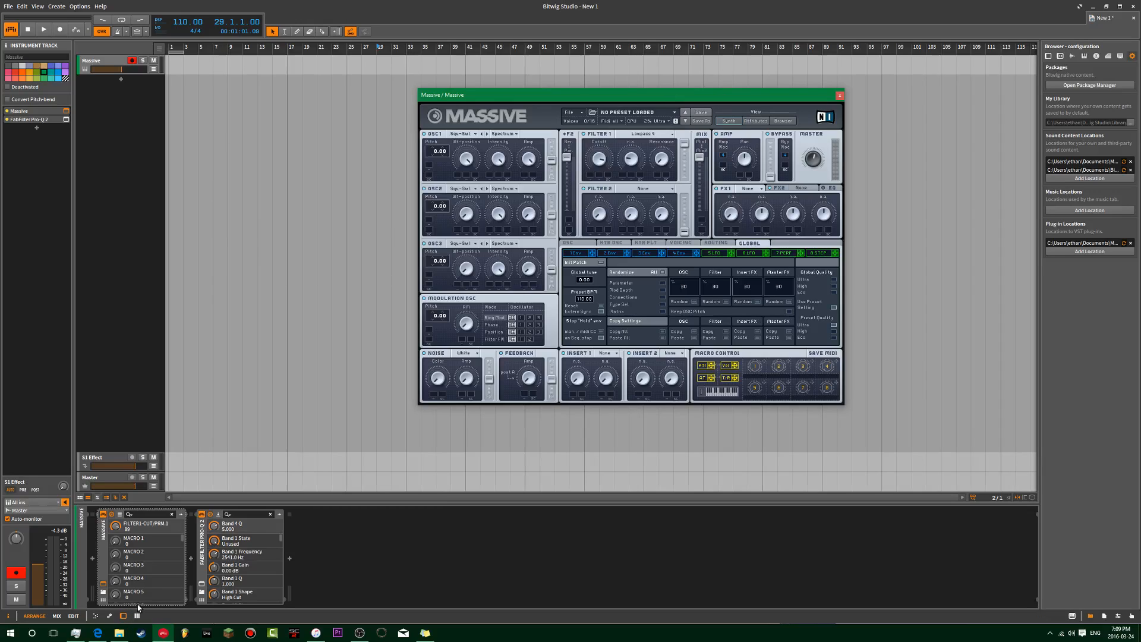
{"action": "left_click", "coordinate": [107, 636]}
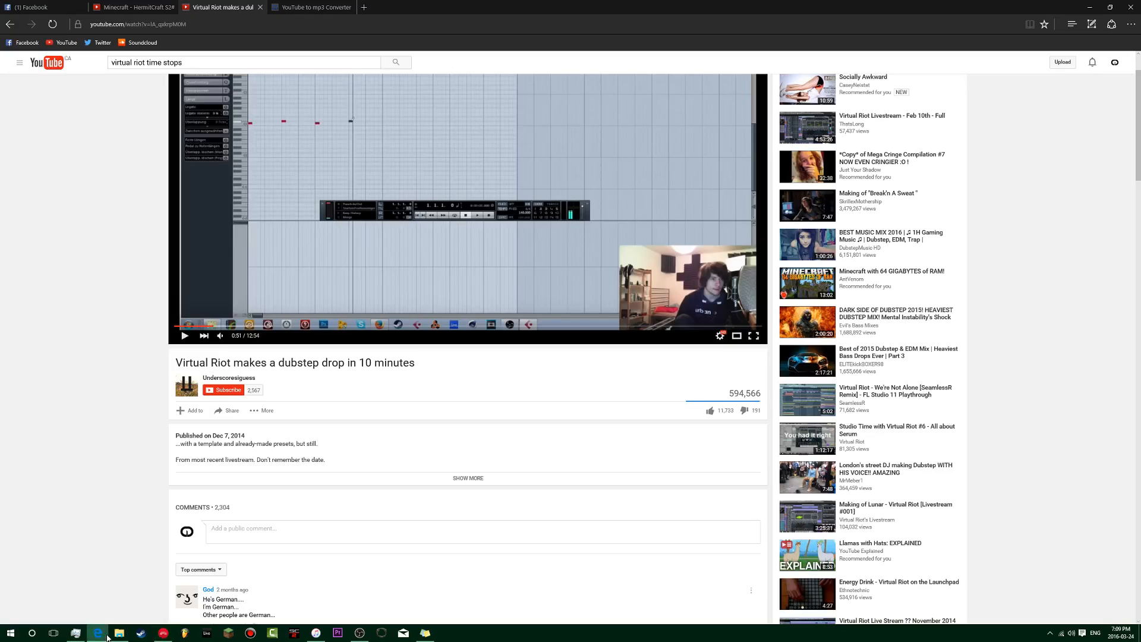
{"action": "left_click", "coordinate": [108, 636]}
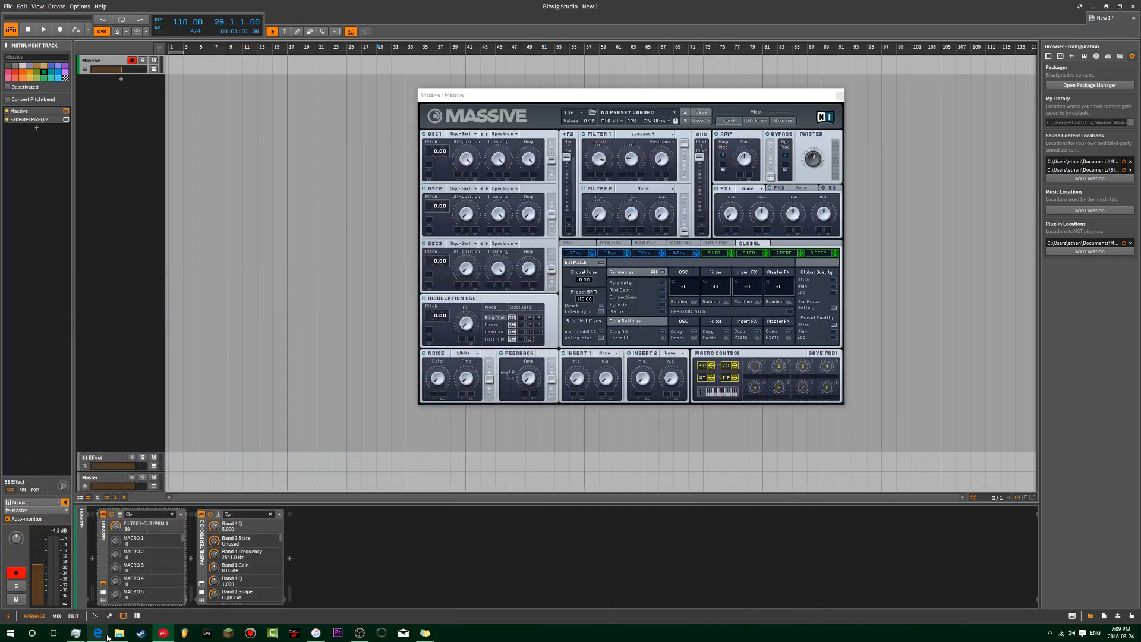